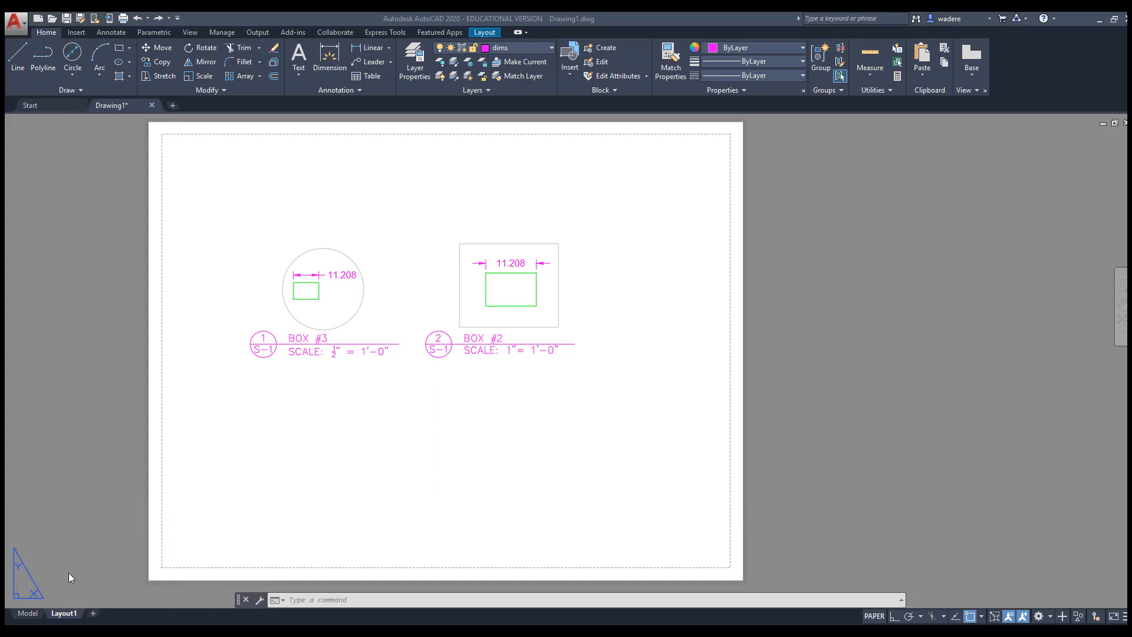
Edit Layout1's page setup and set the printer to None
right_click(75, 616)
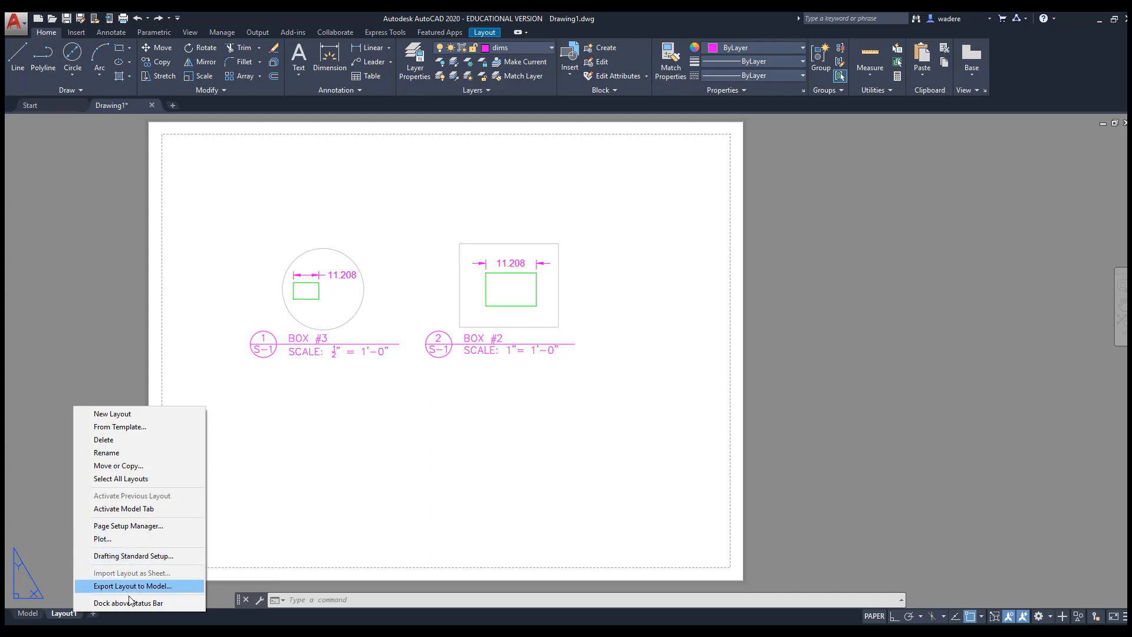
click(120, 529)
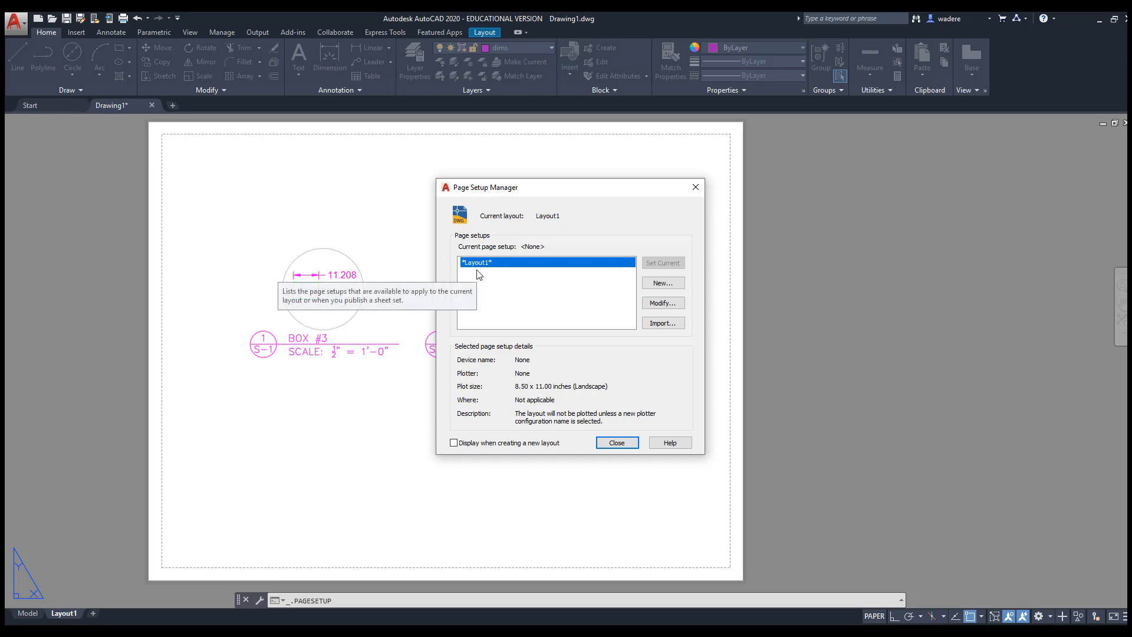
click(668, 306)
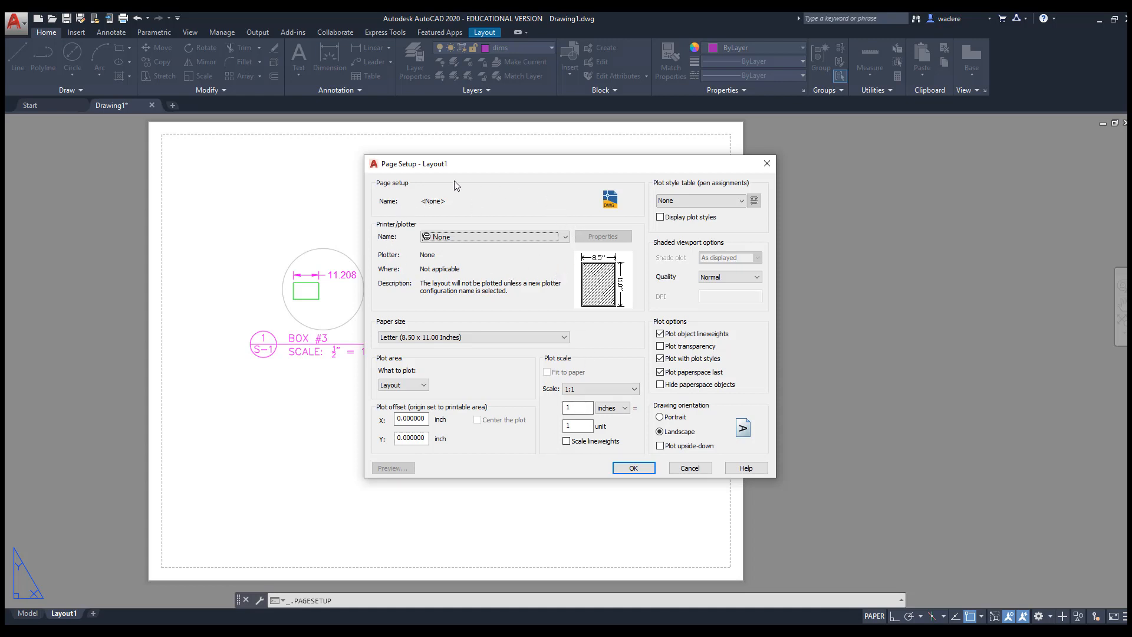
click(567, 238)
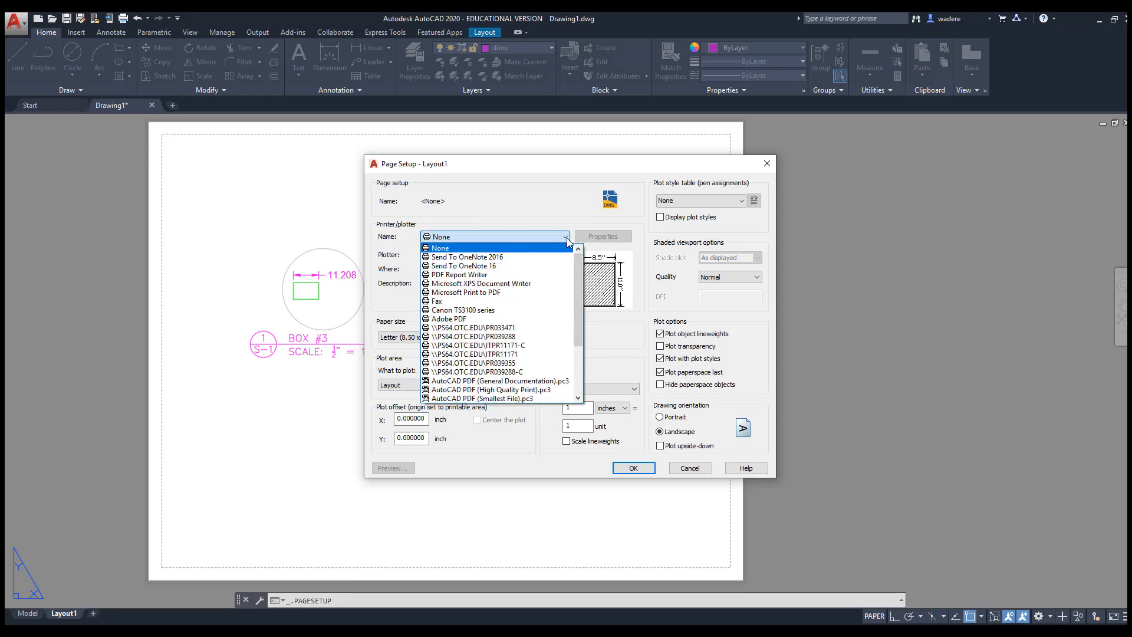
click(475, 314)
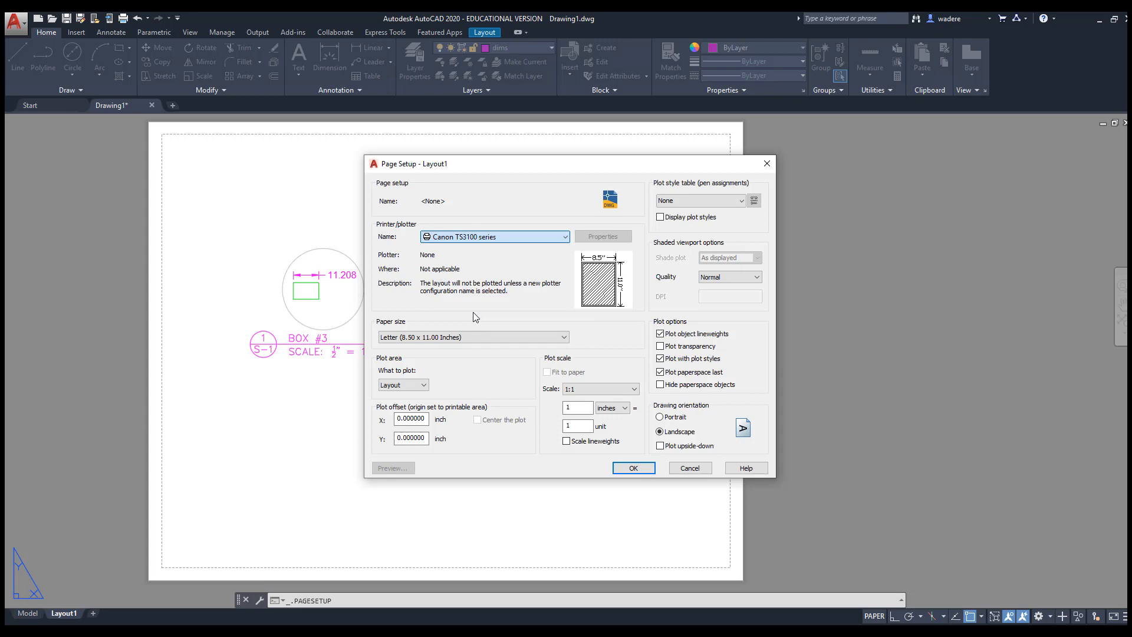
click(564, 337)
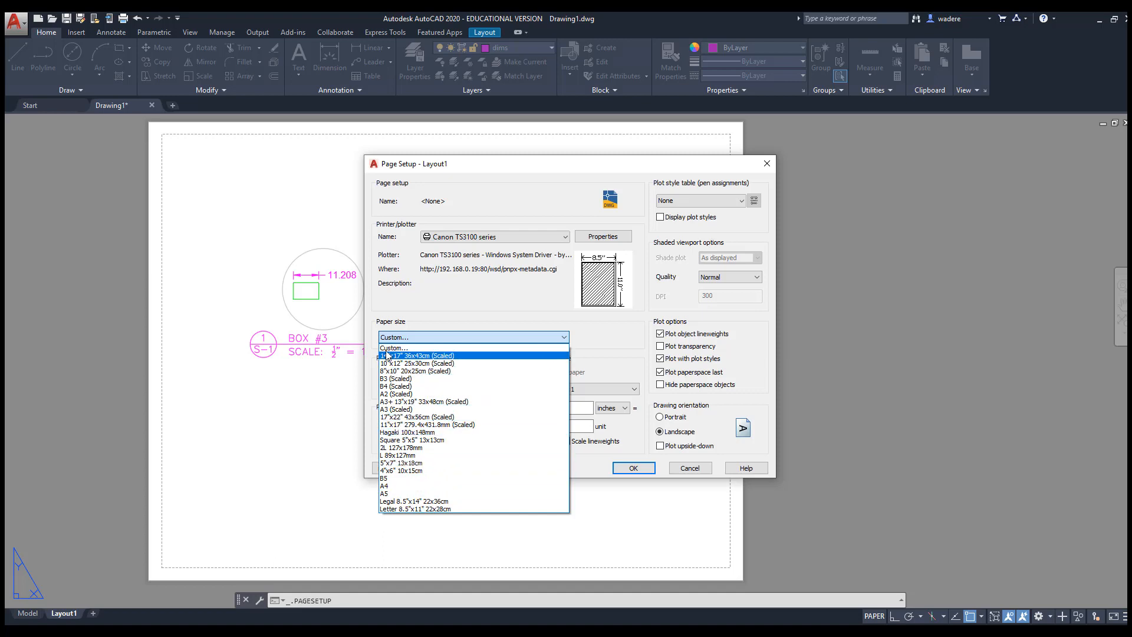
click(413, 293)
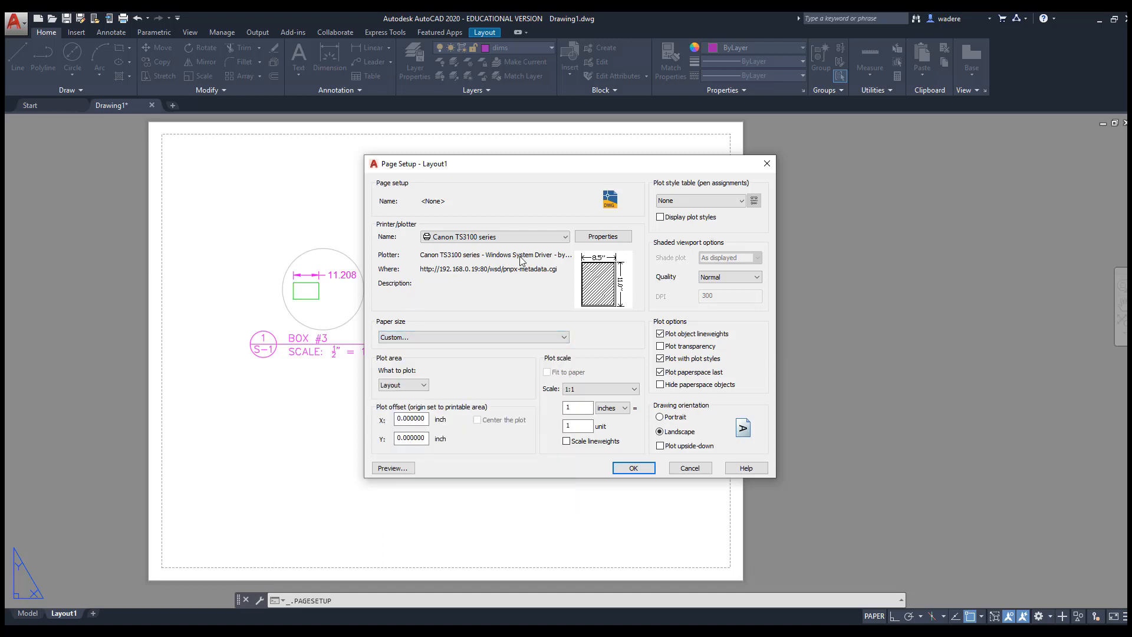
click(567, 238)
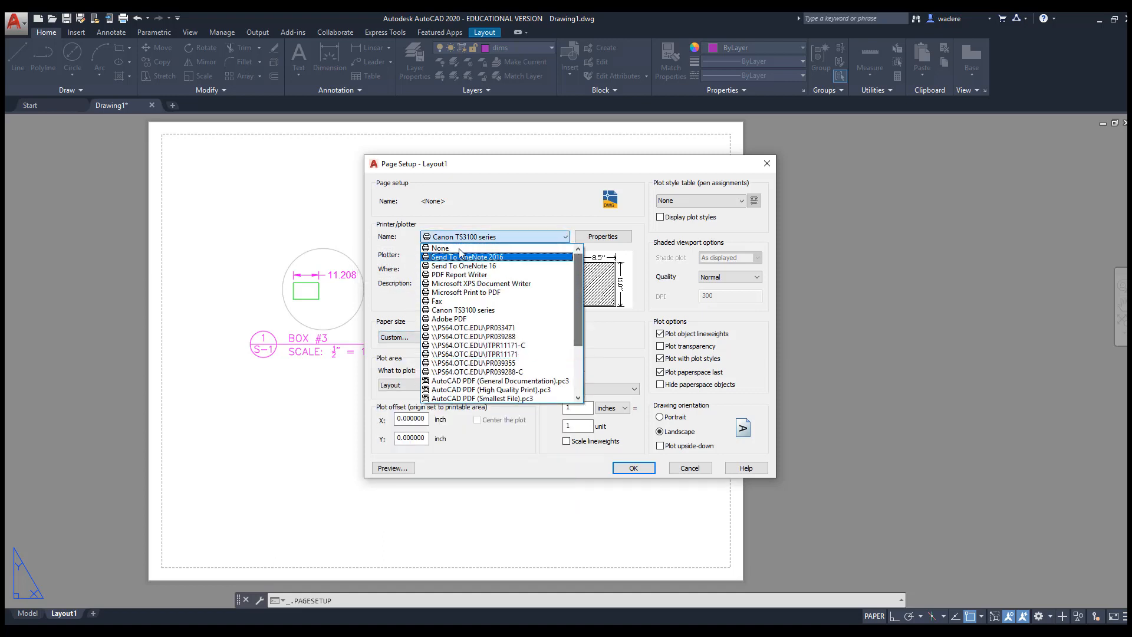
click(460, 249)
Choose the ANSI B (11.00 x 17.00 Inches) paper size and apply it to Layout1
click(565, 338)
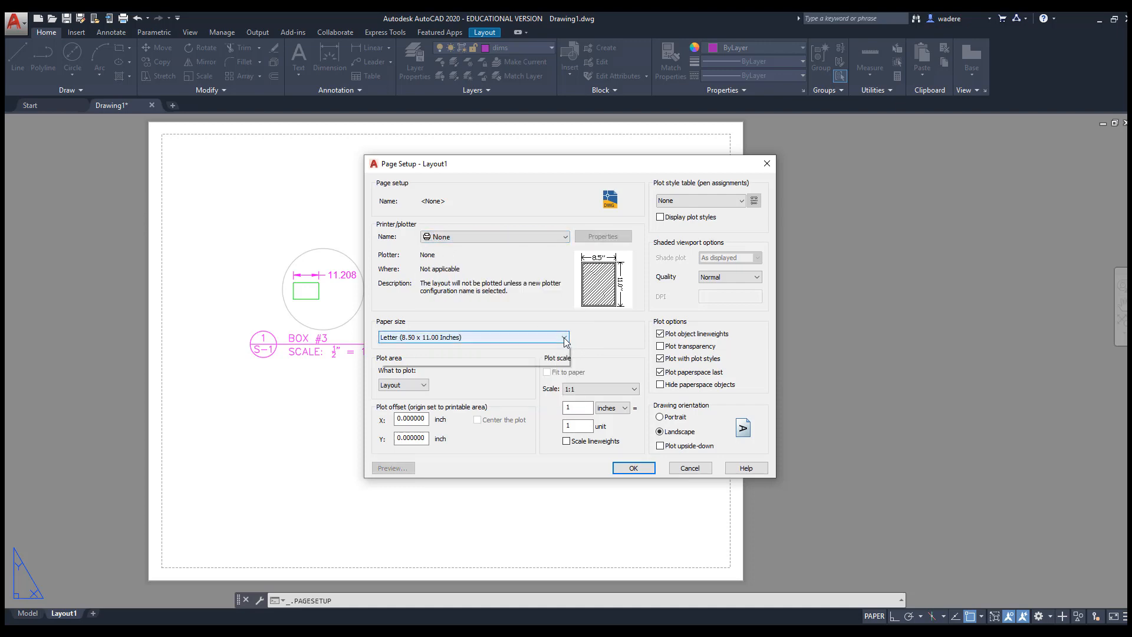
scroll(472, 459, down, 5)
scroll(472, 460, down, 5)
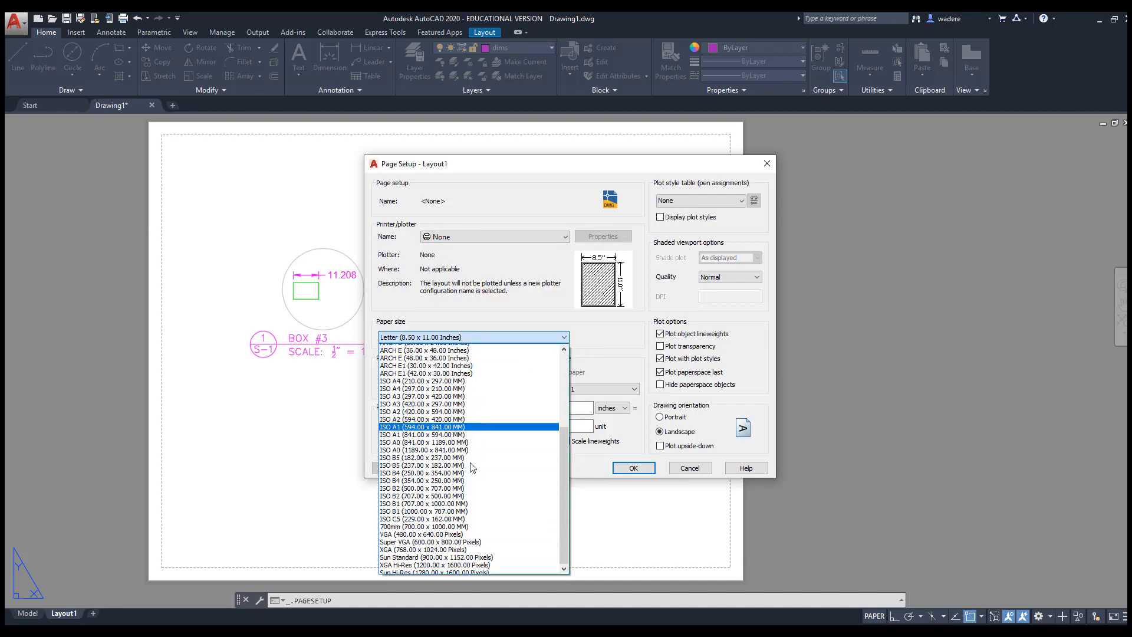
scroll(470, 485, up, 6)
scroll(469, 484, up, 3)
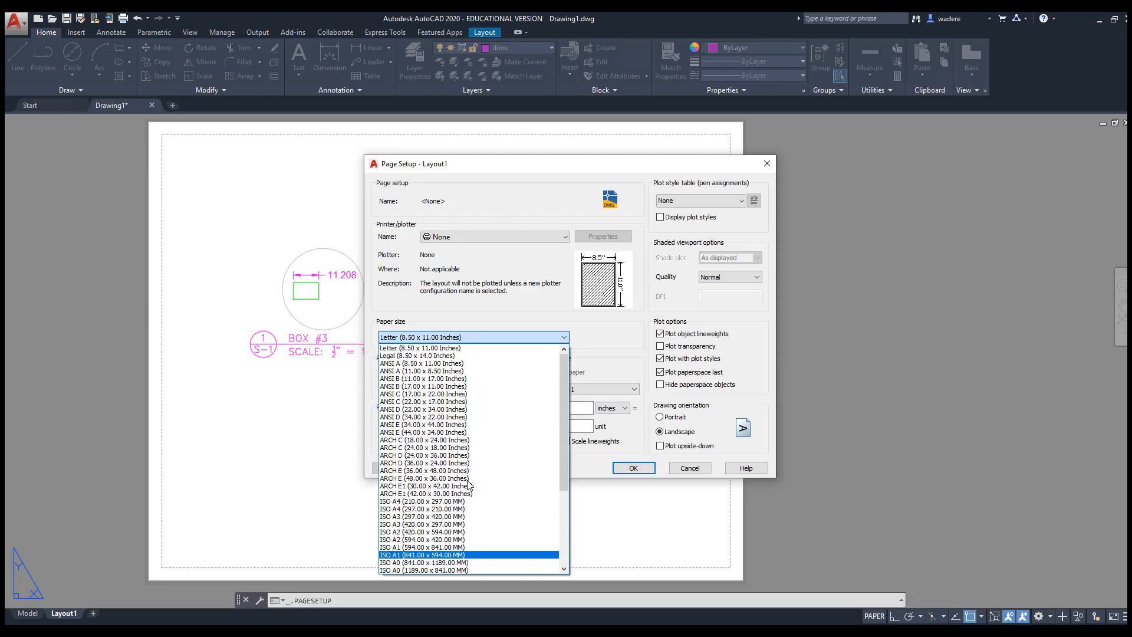
click(546, 300)
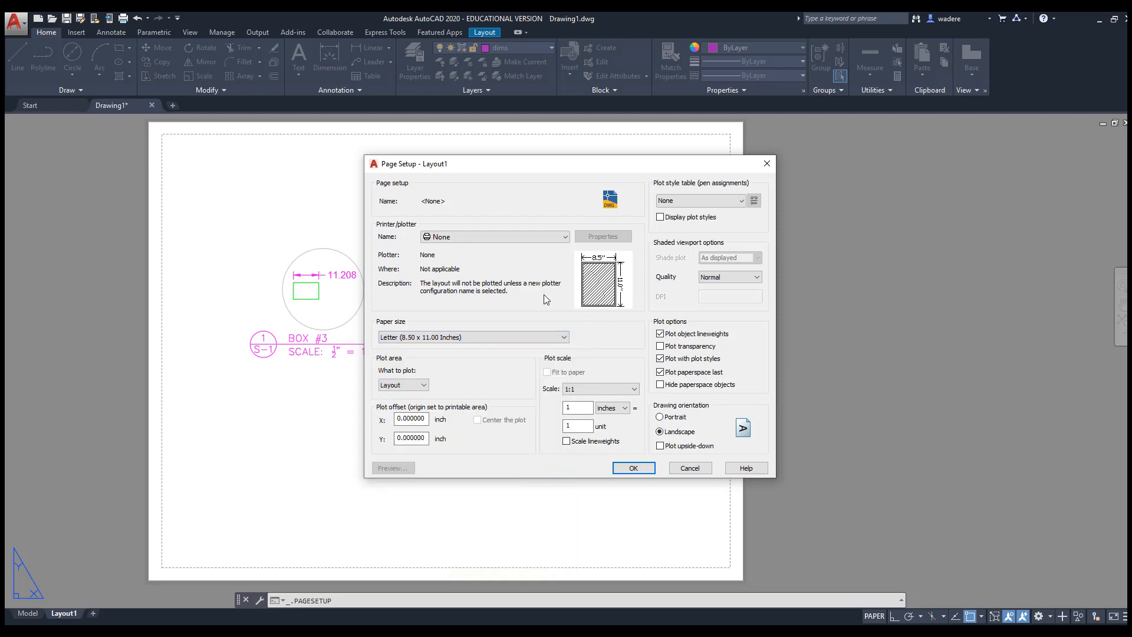
click(488, 338)
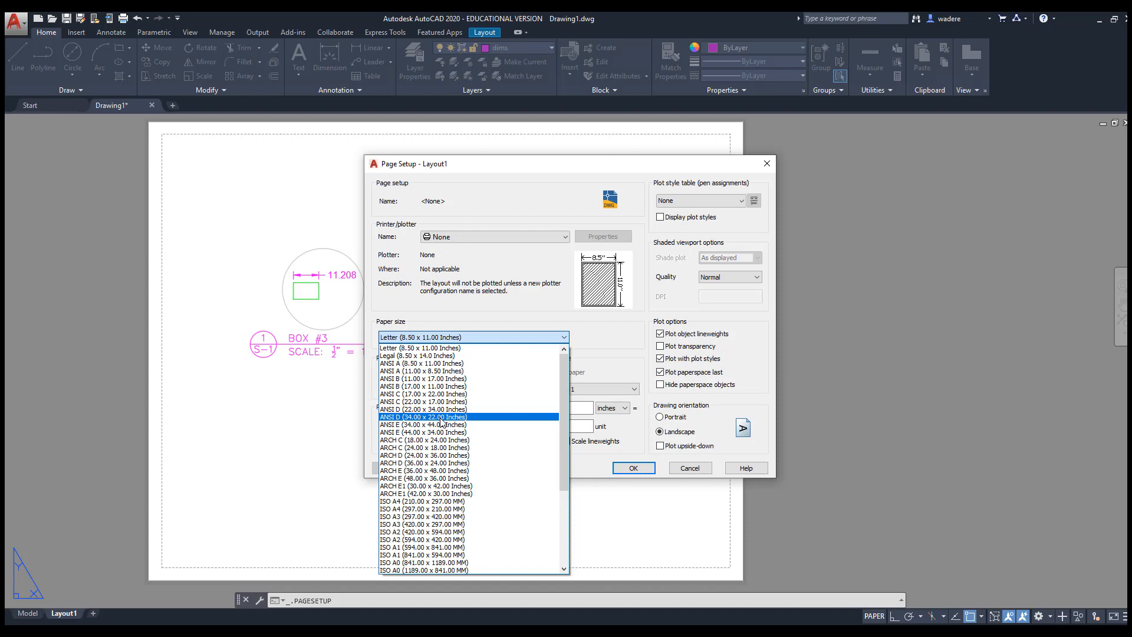
click(441, 379)
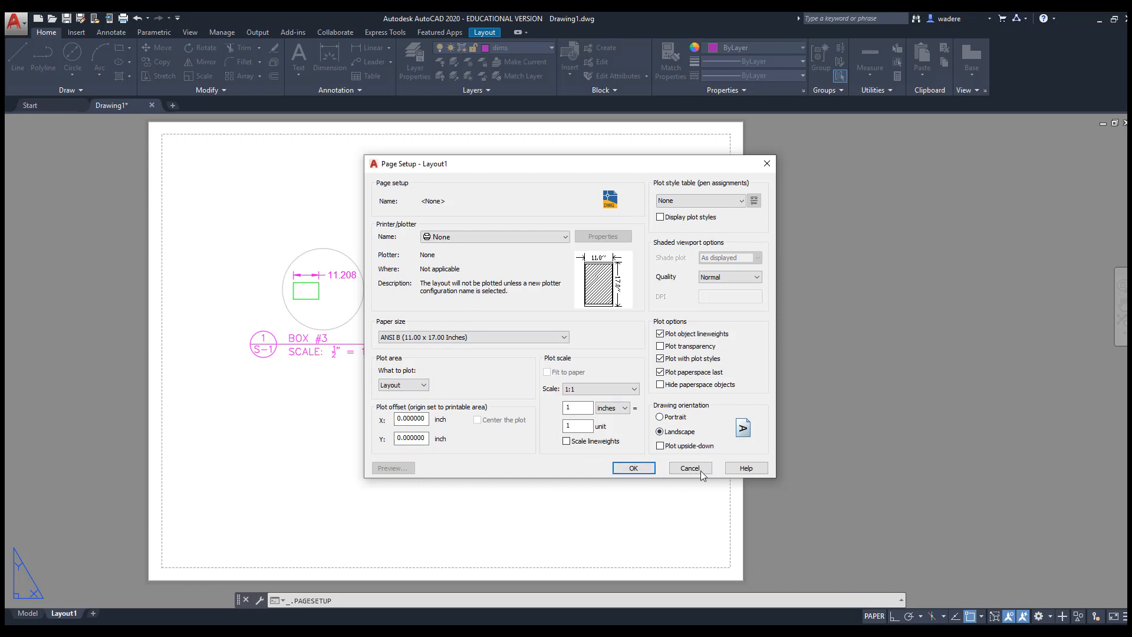
click(627, 471)
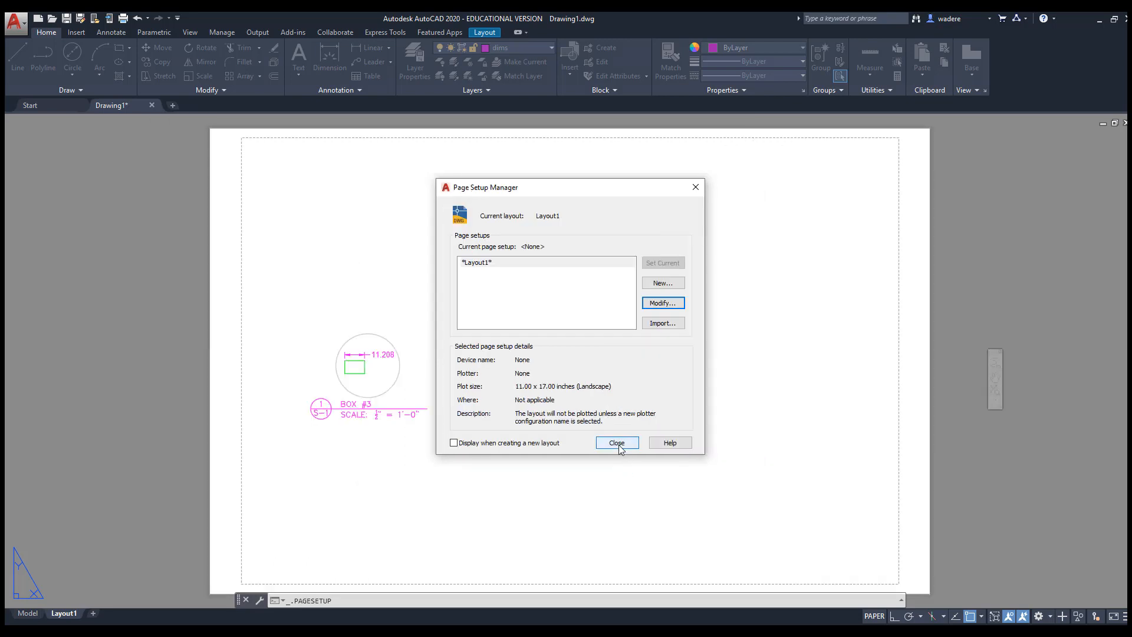
Close the Page Setup Manager, then briefly reopen it and cancel creating a new named setup
click(618, 443)
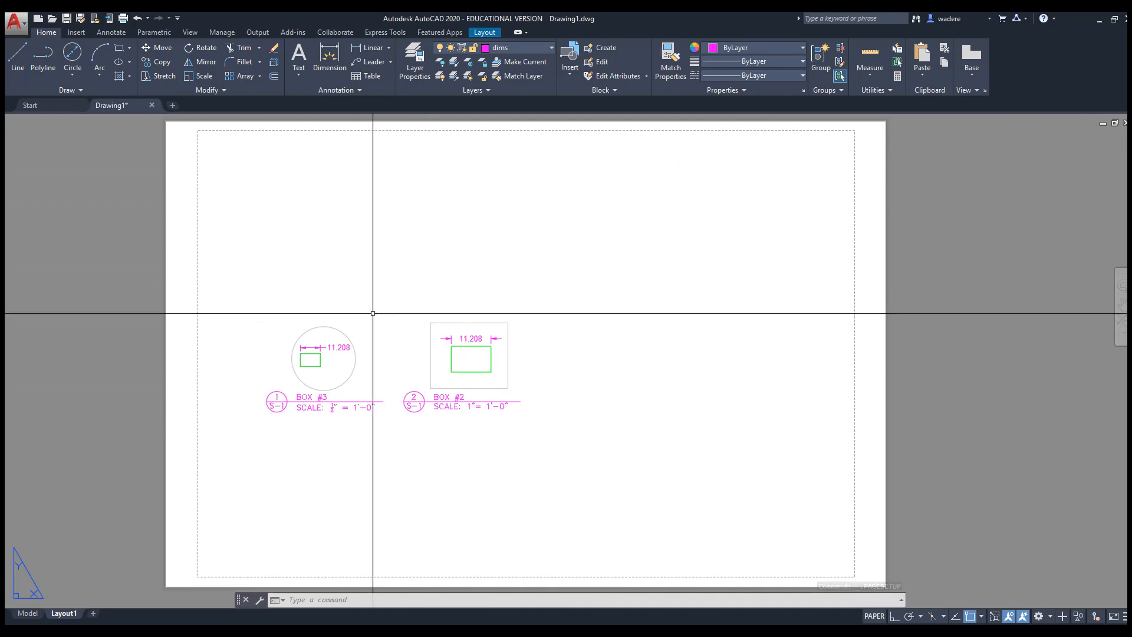
middle_drag(526, 339, 474, 337)
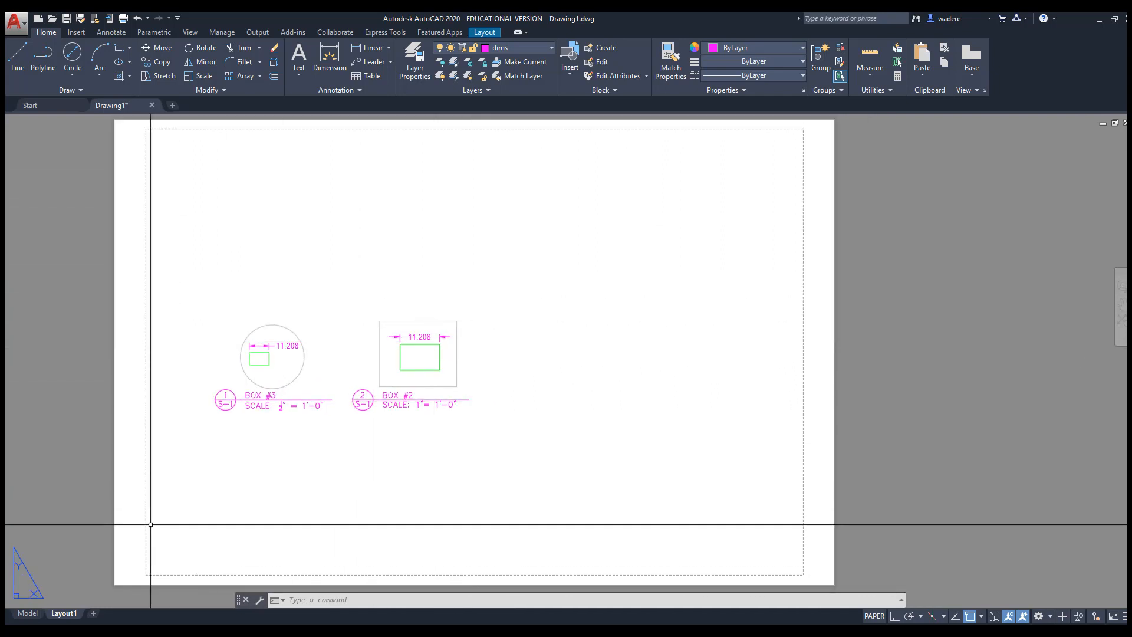
right_click(65, 616)
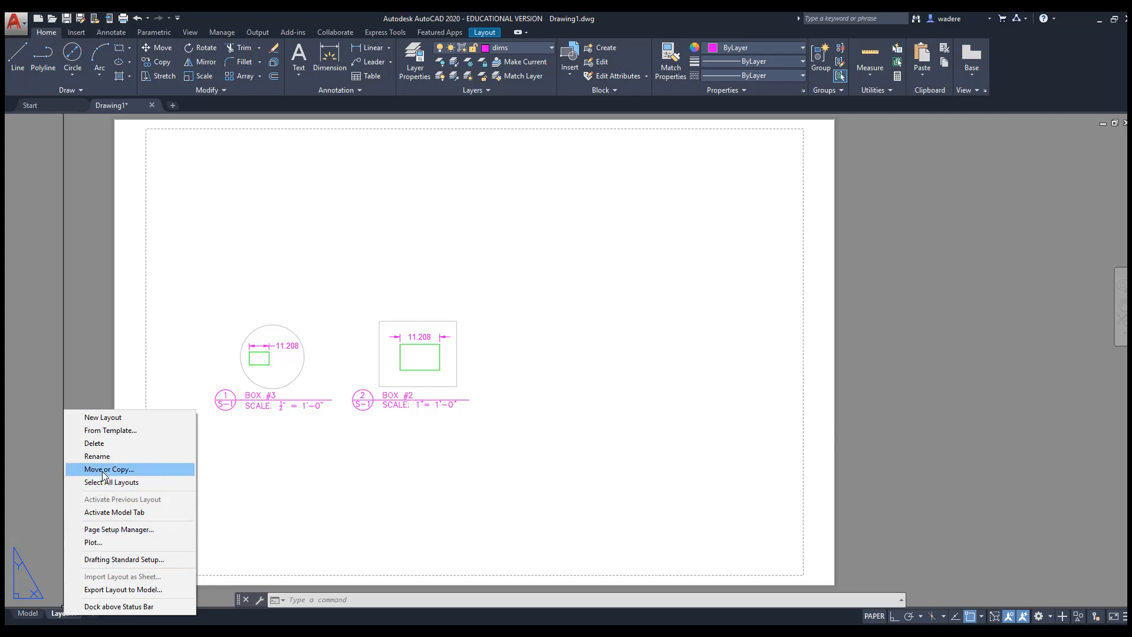
click(104, 530)
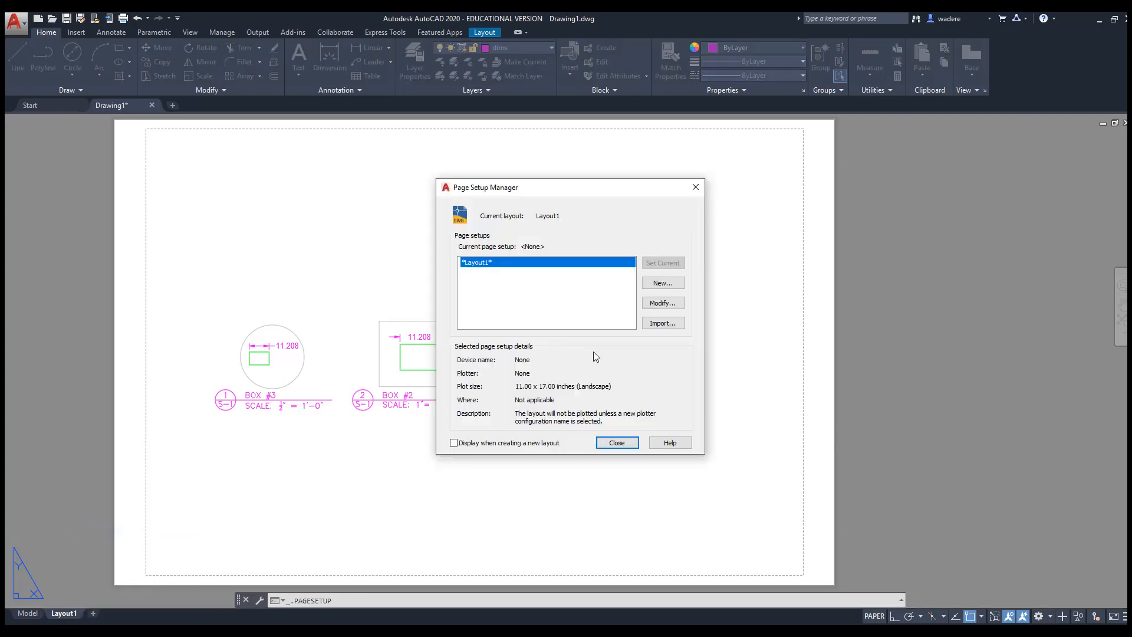
click(663, 285)
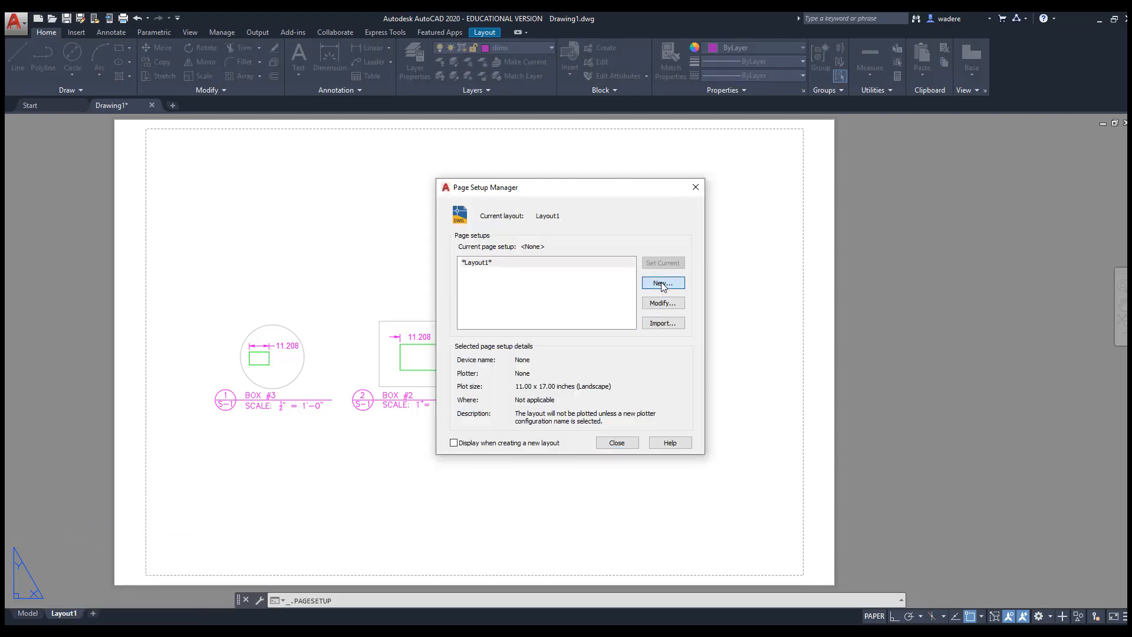
click(663, 284)
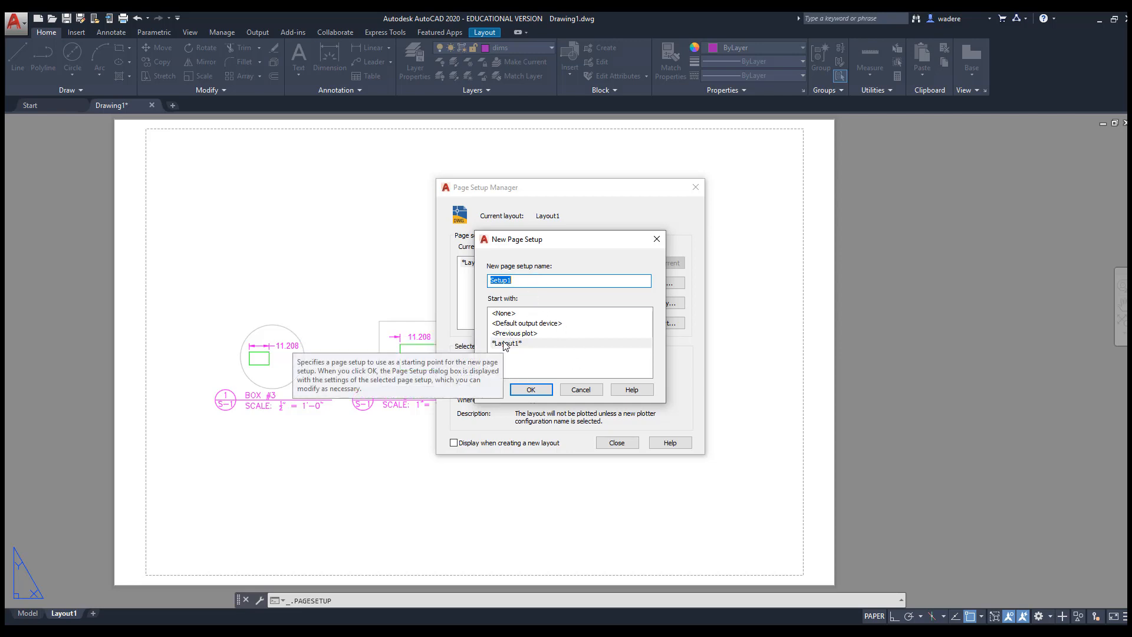
click(582, 391)
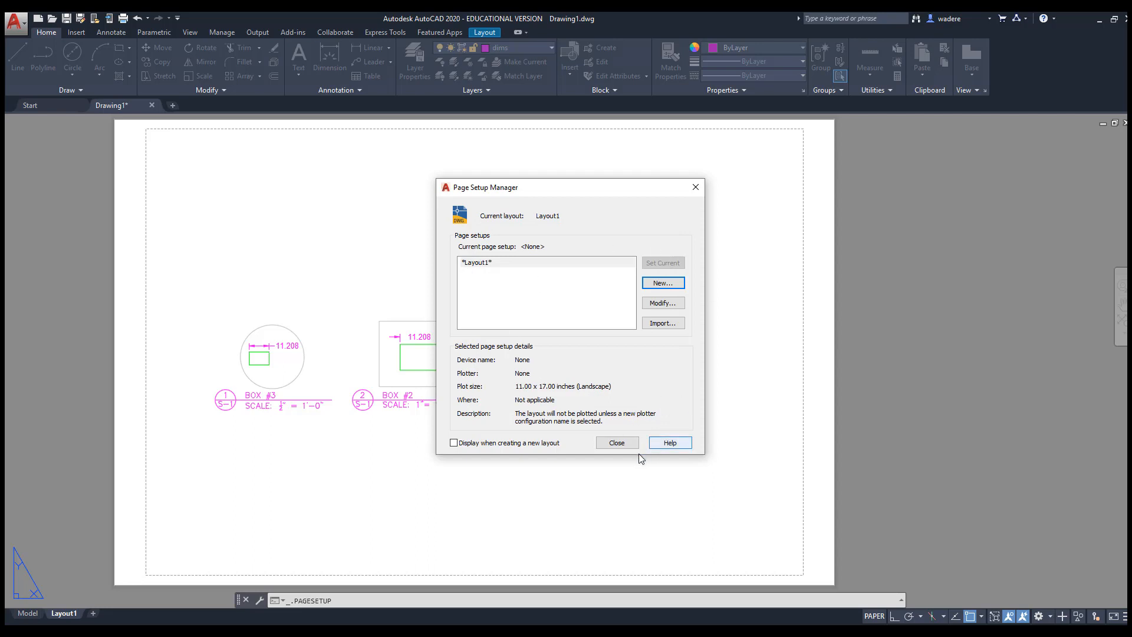
click(621, 444)
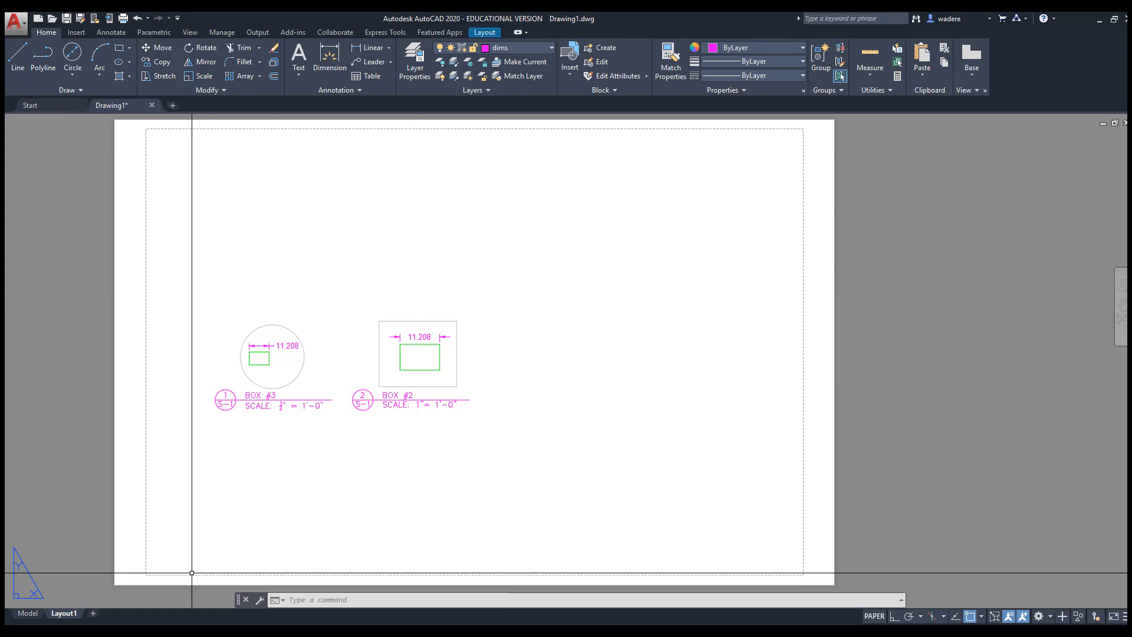
Rename the Layout1 tab to S-1
right_click(66, 617)
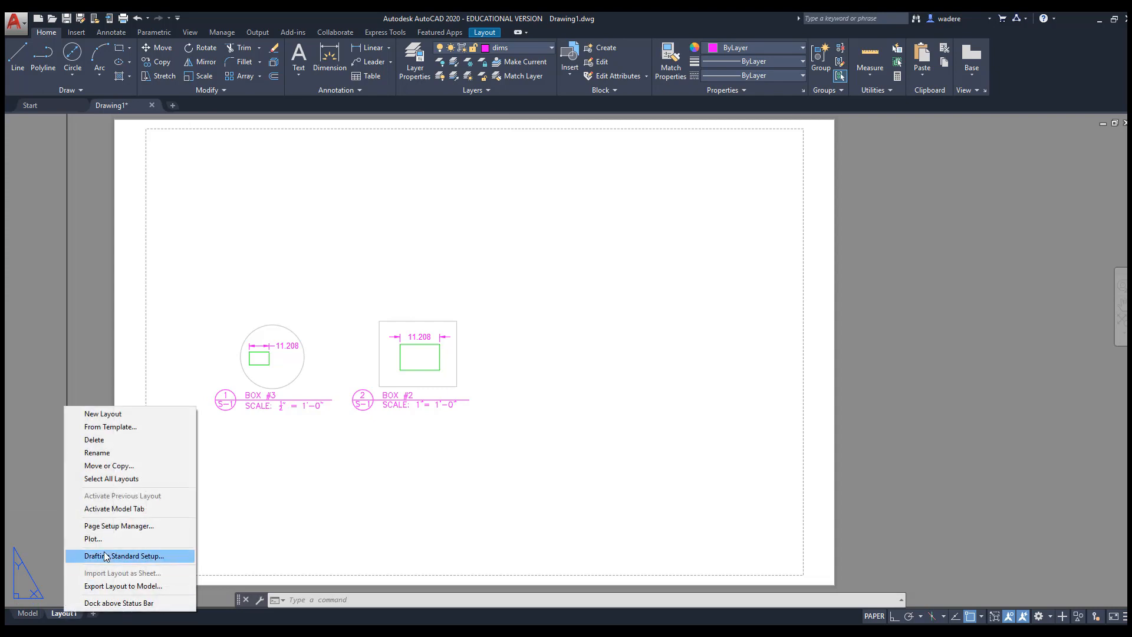
click(111, 455)
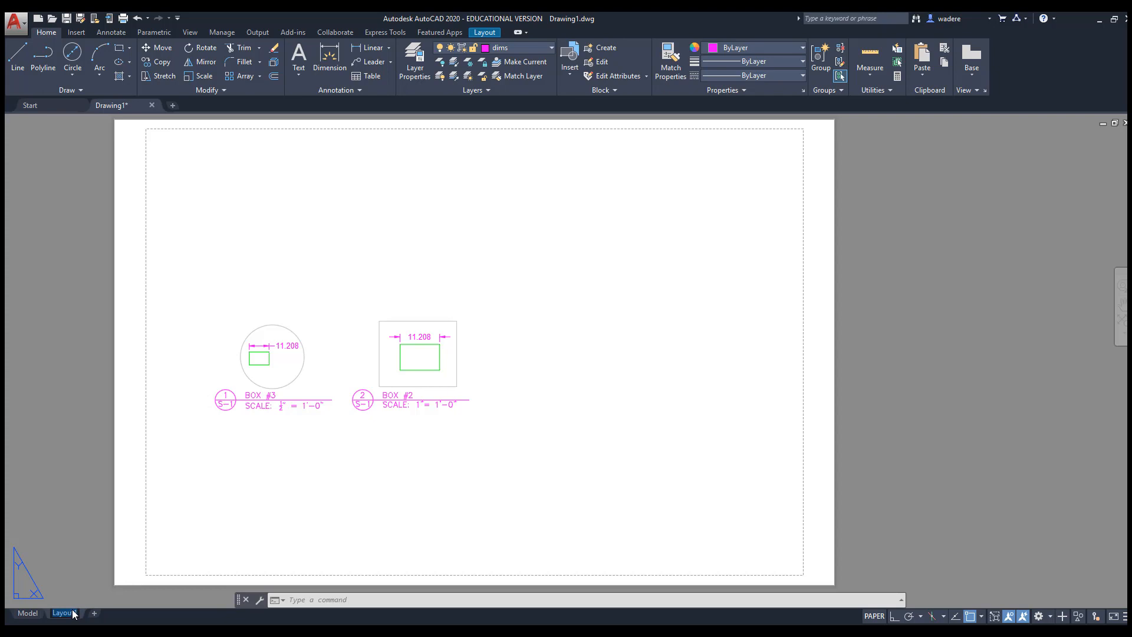
text(s)
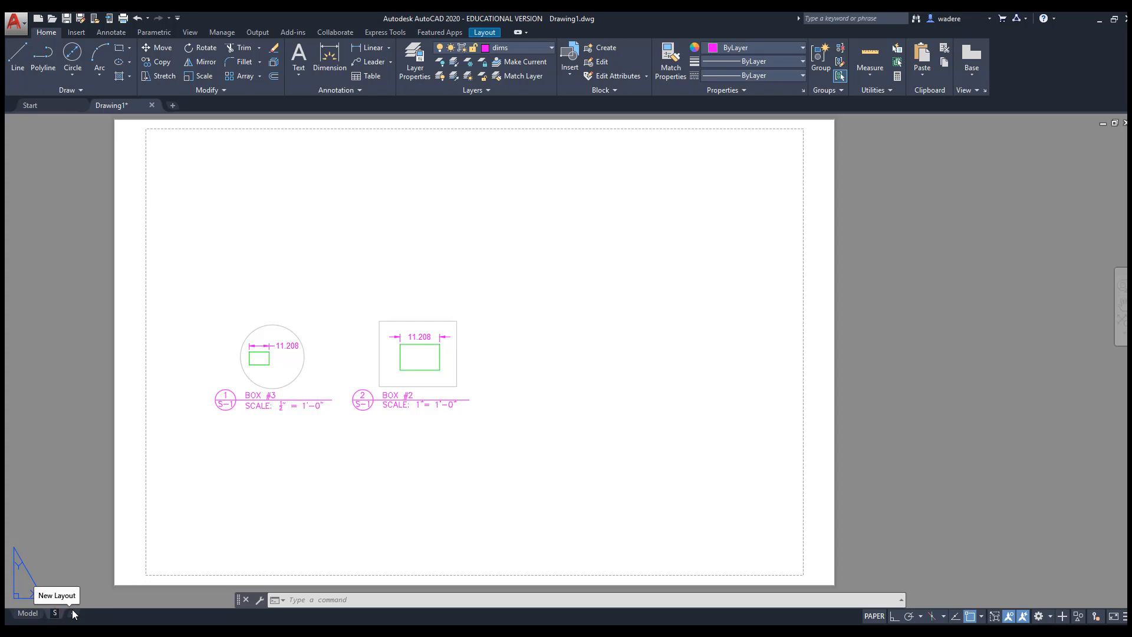
text(-1)
click(85, 565)
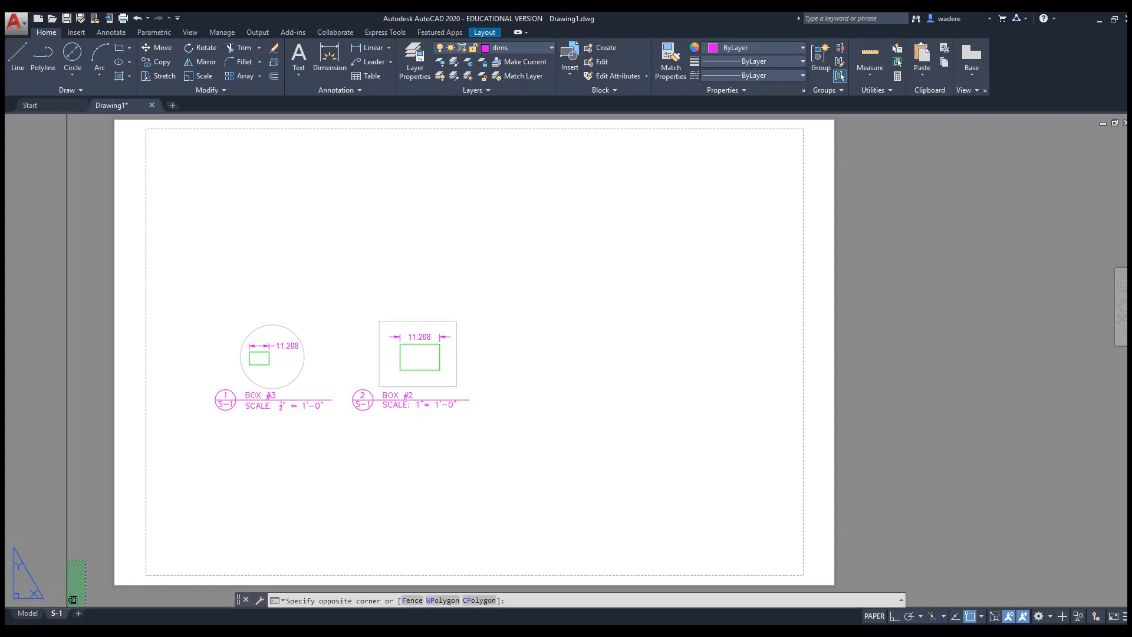
Clear stray selections and commands, then bring File Explorer forward
key(Escape)
click(291, 330)
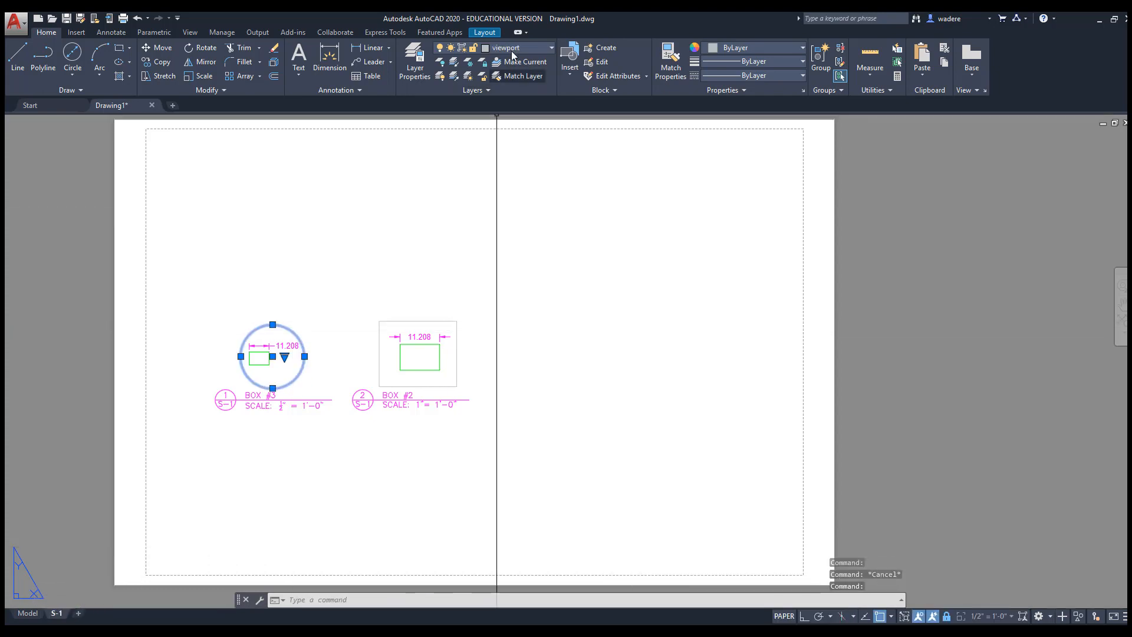
key(Escape)
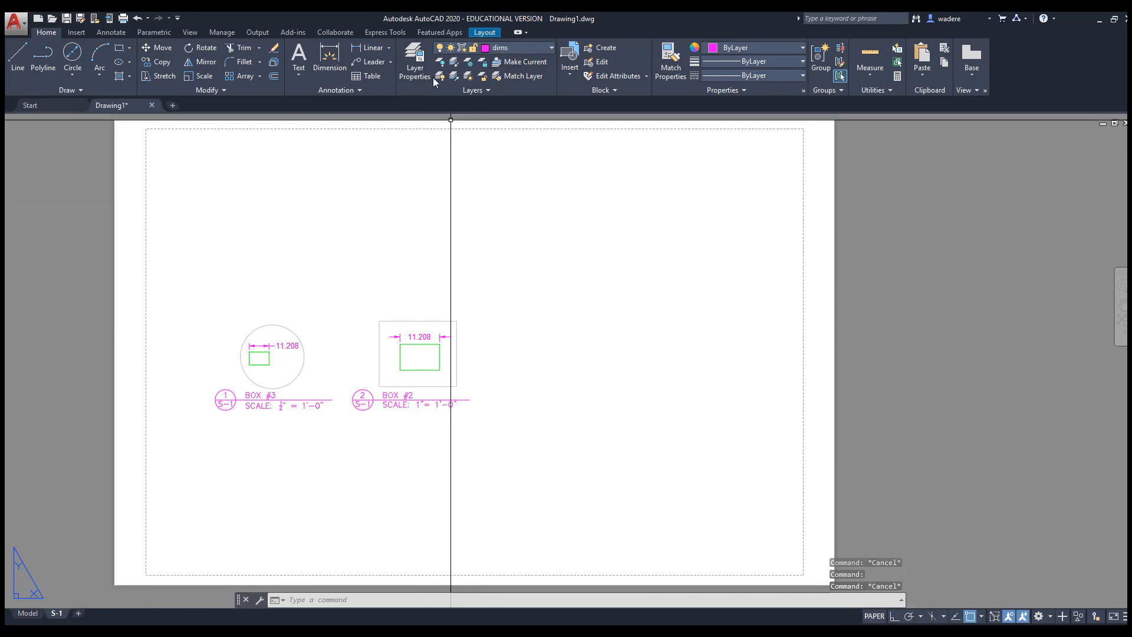
click(415, 63)
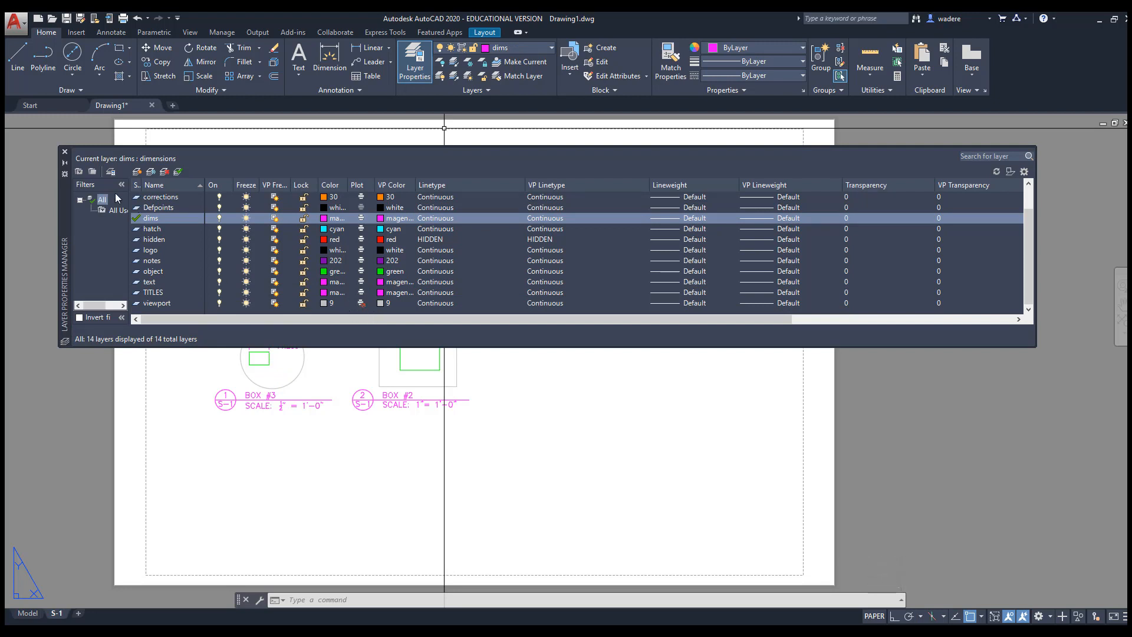
click(65, 151)
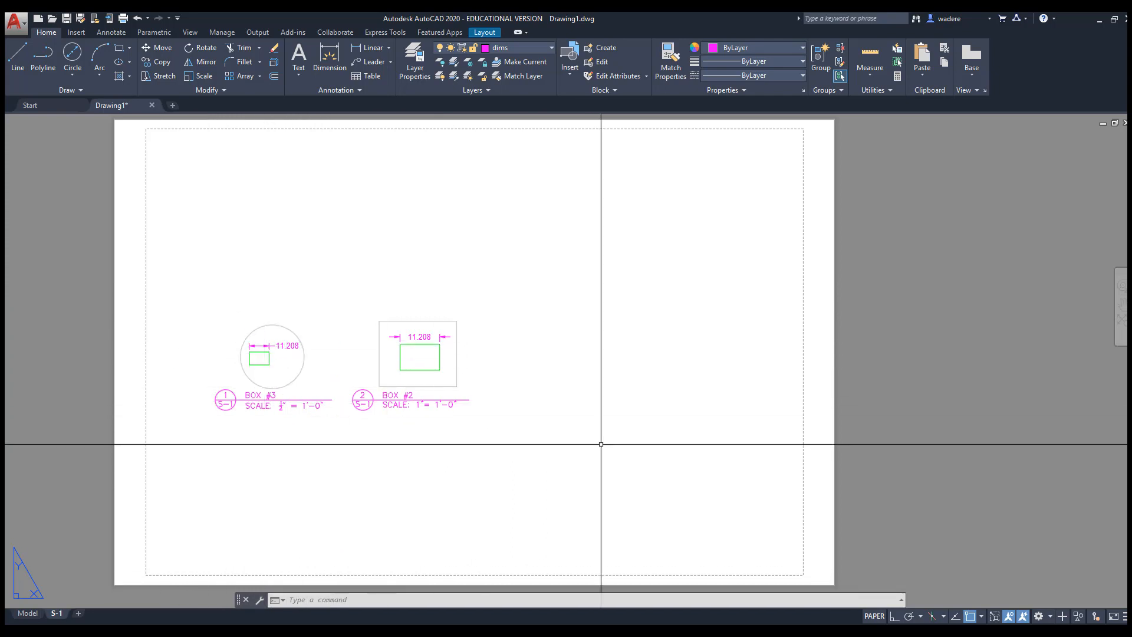
key(Escape)
key(Escape)
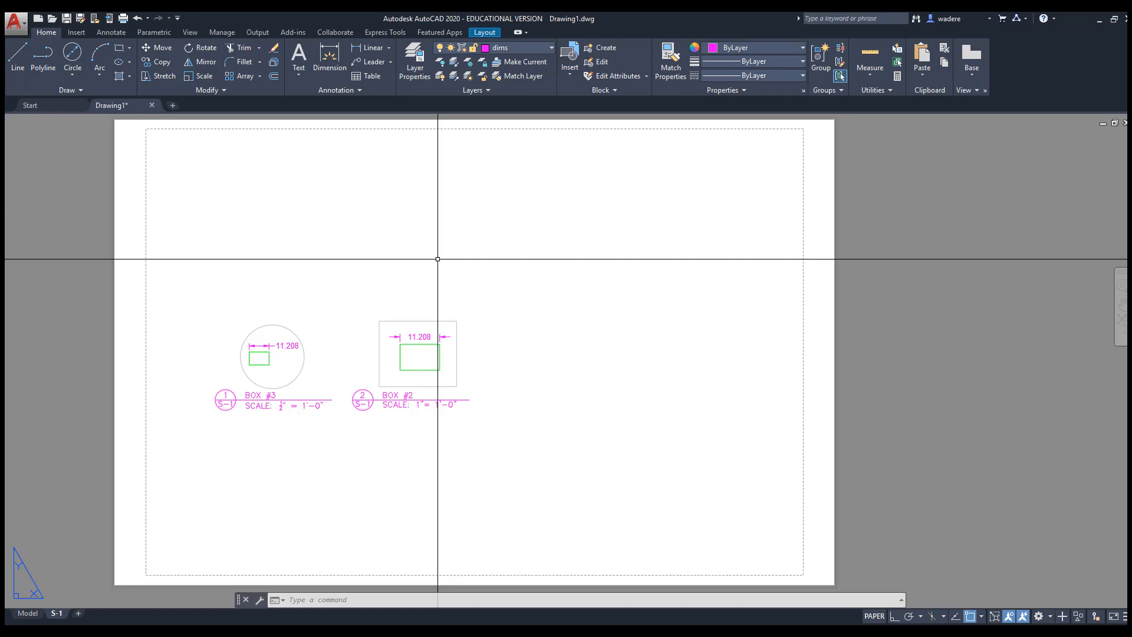
key(Escape)
key(Escape)
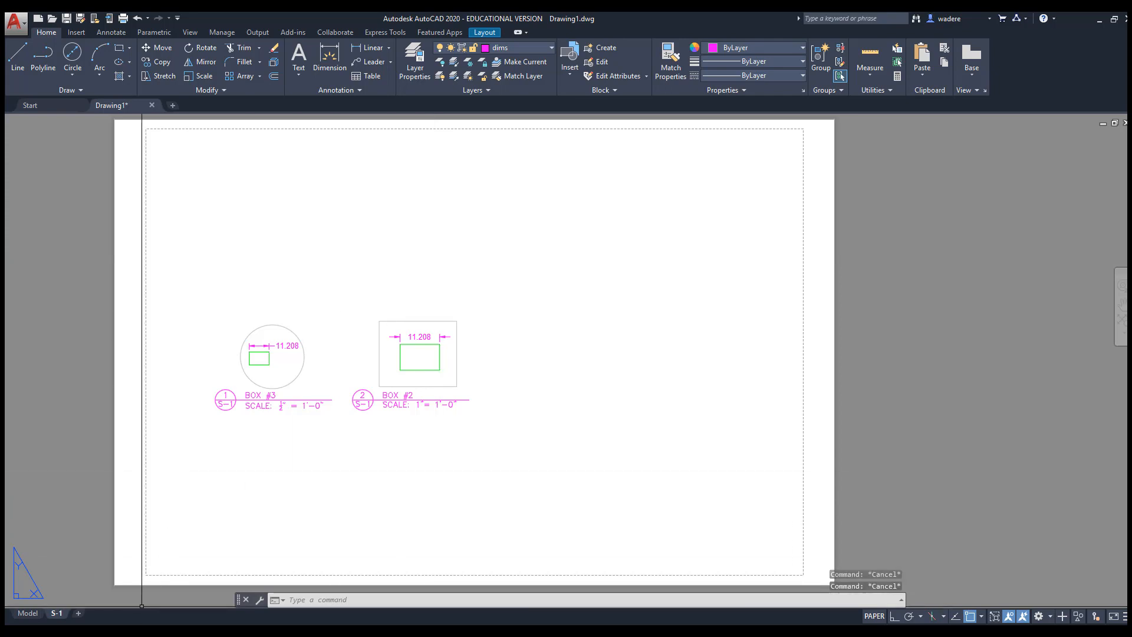
click(136, 630)
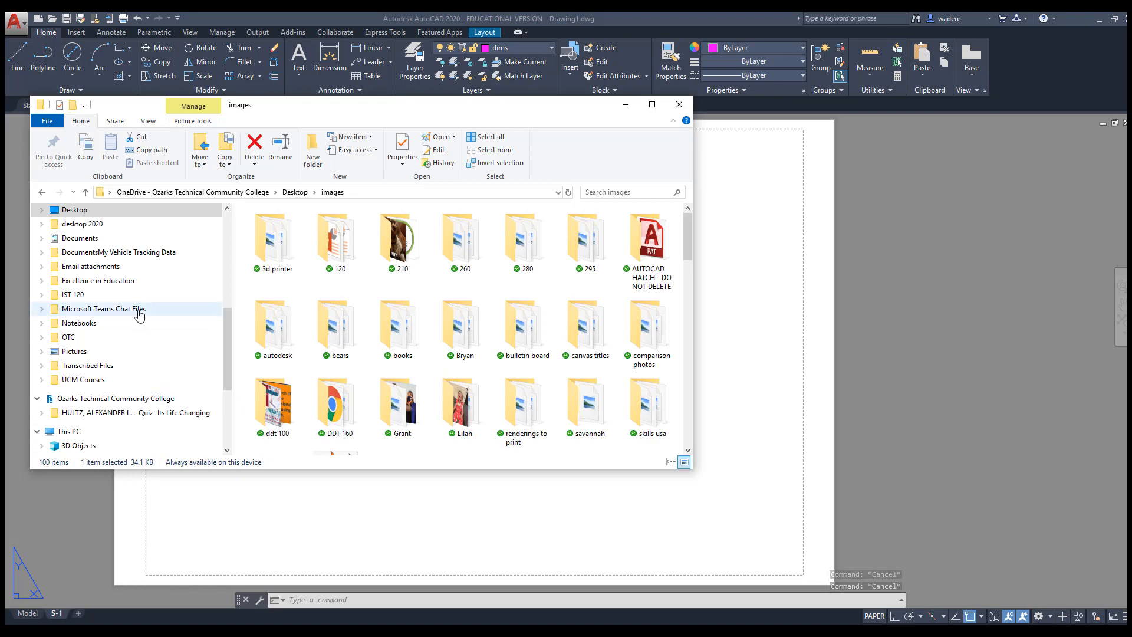
Copy border2 NEW DRAWINGS.dwg from the DDT 100 course folders
click(142, 337)
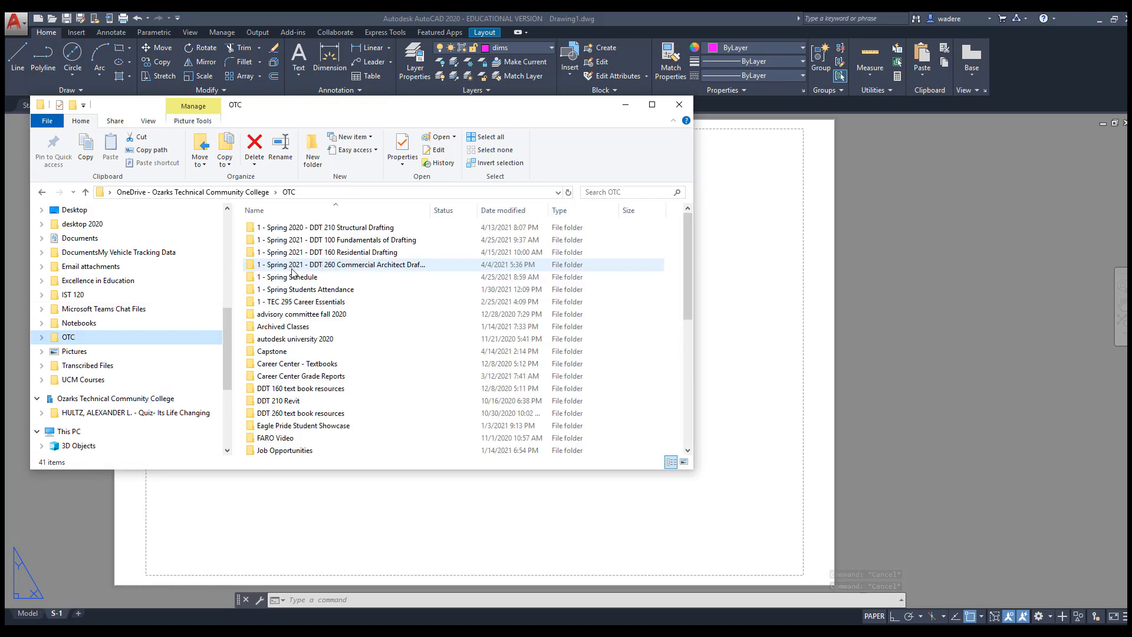
double_click(307, 240)
scroll(311, 243, down, 6)
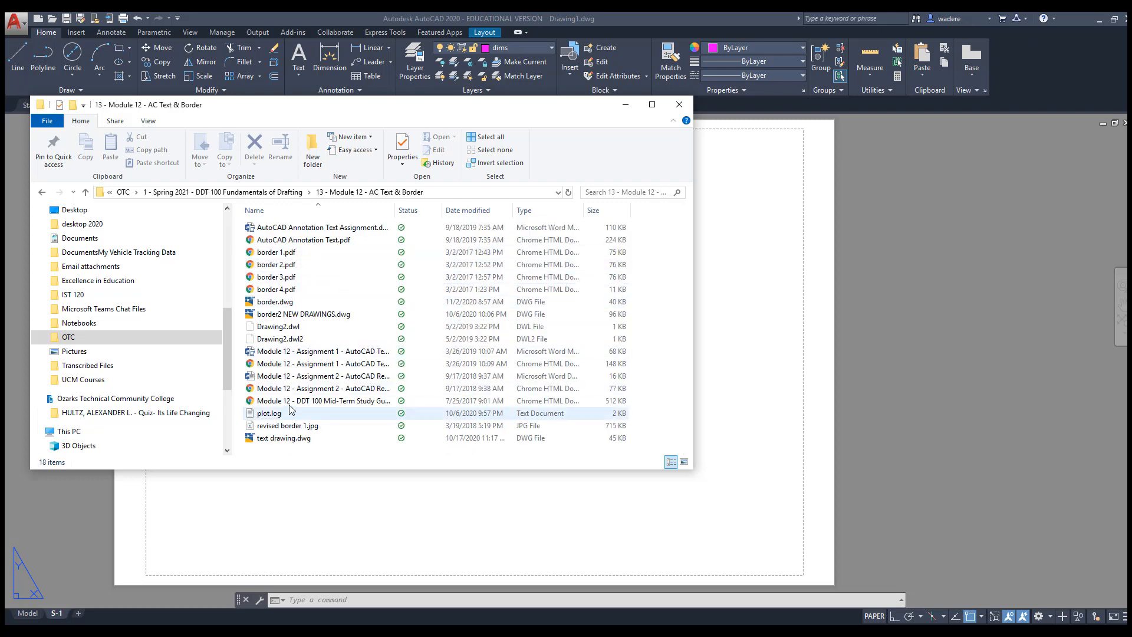
right_click(269, 313)
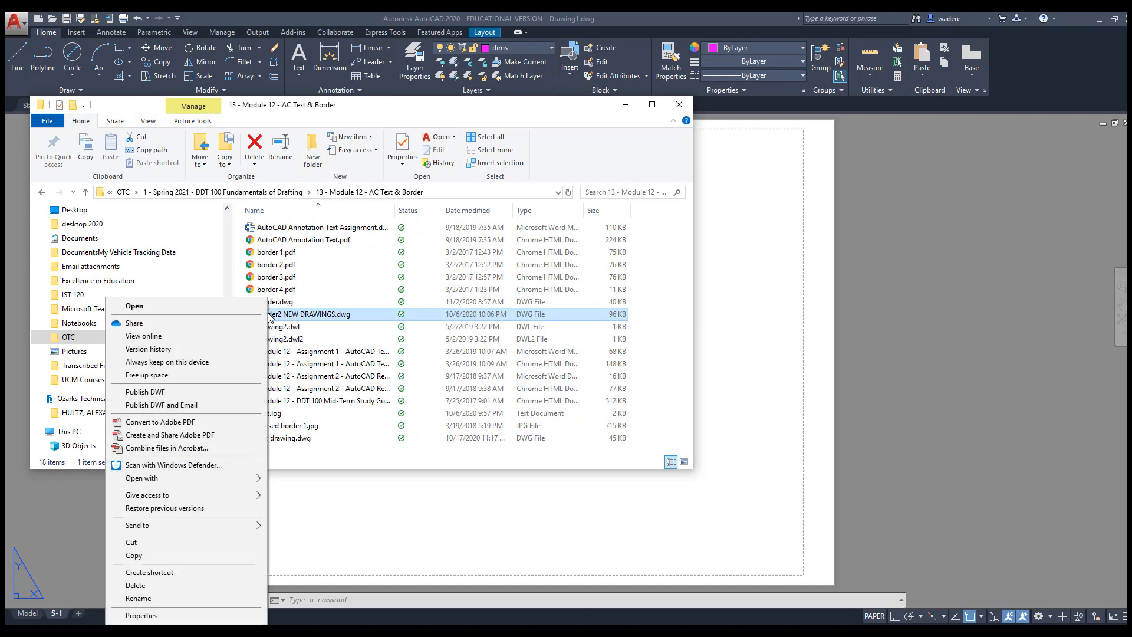
click(148, 555)
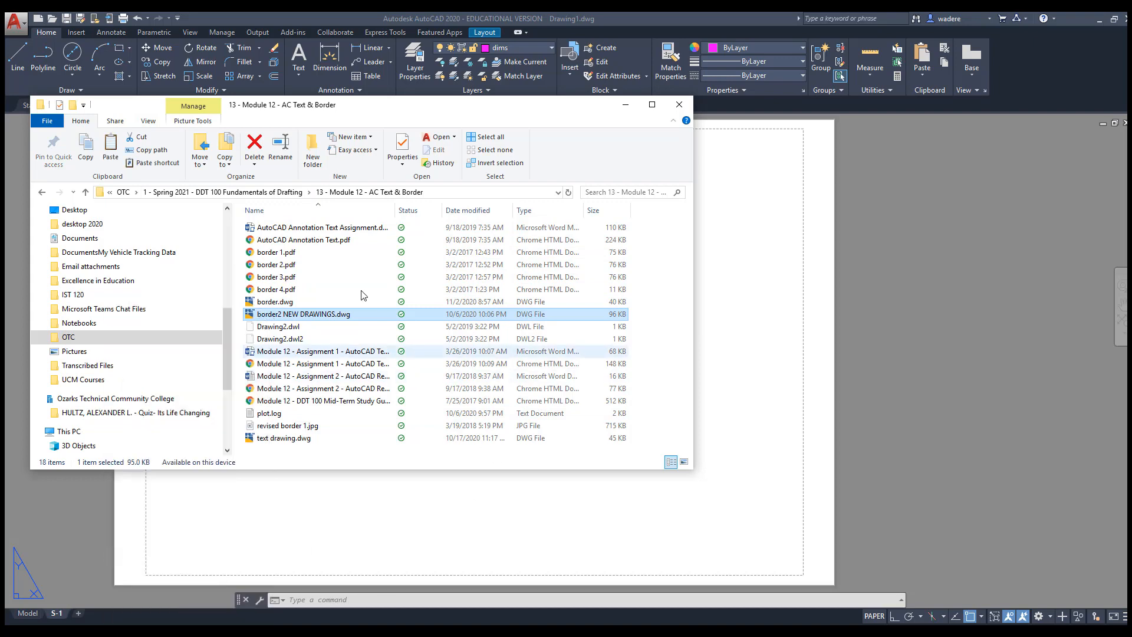
Paste the drawing into the 16 - Module 15 - Paper Space & Xref folder
click(275, 195)
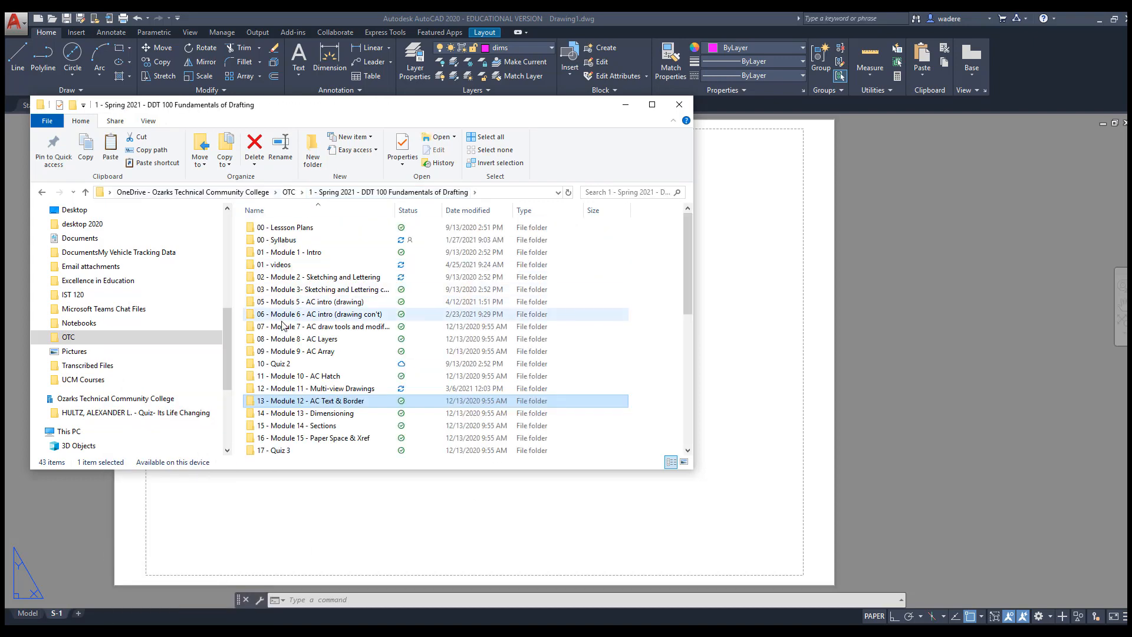
scroll(315, 435, down, 5)
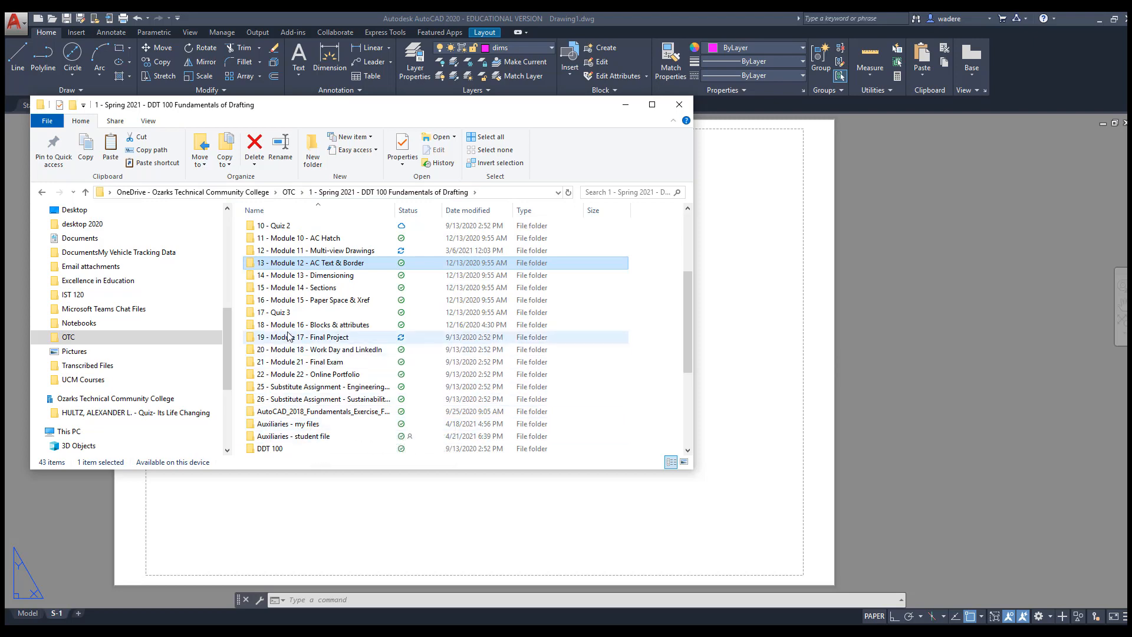
double_click(287, 301)
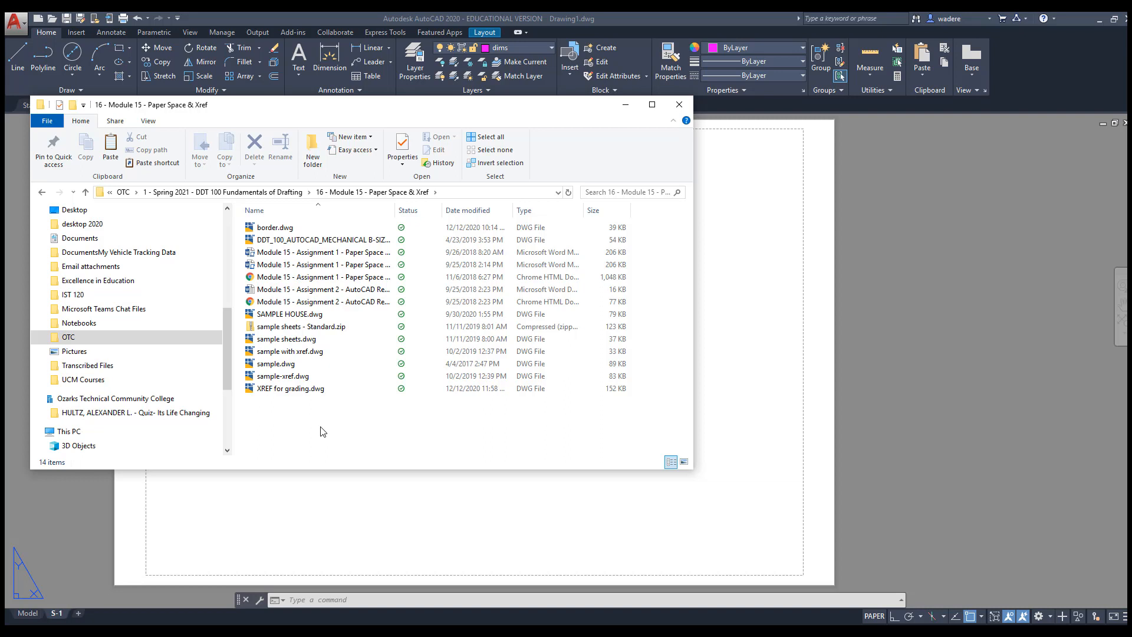
right_click(289, 405)
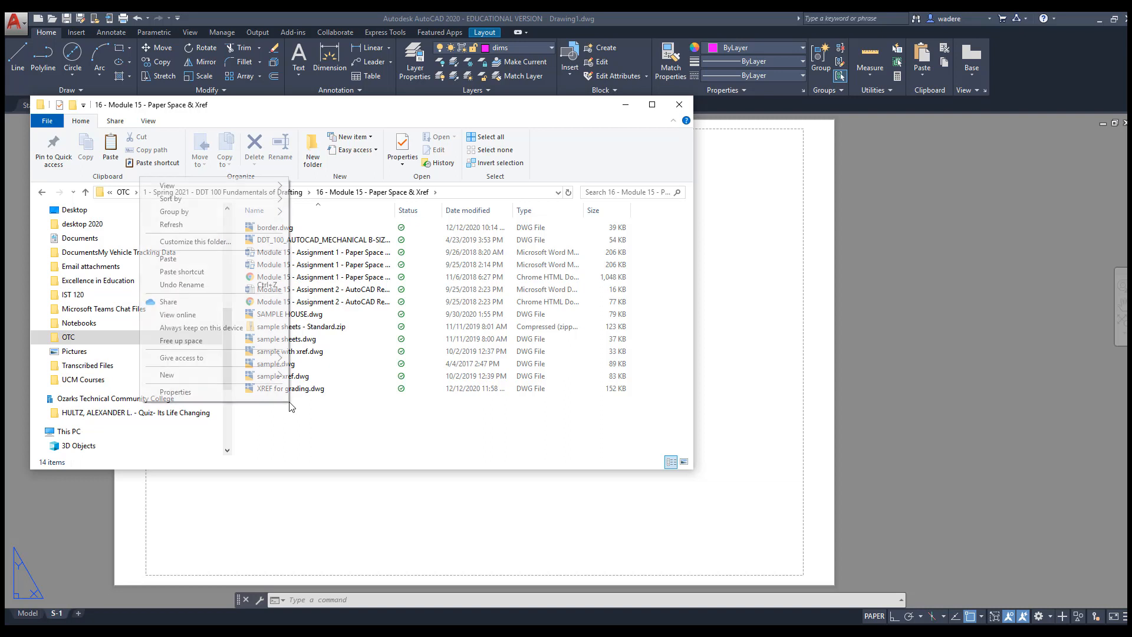
click(194, 262)
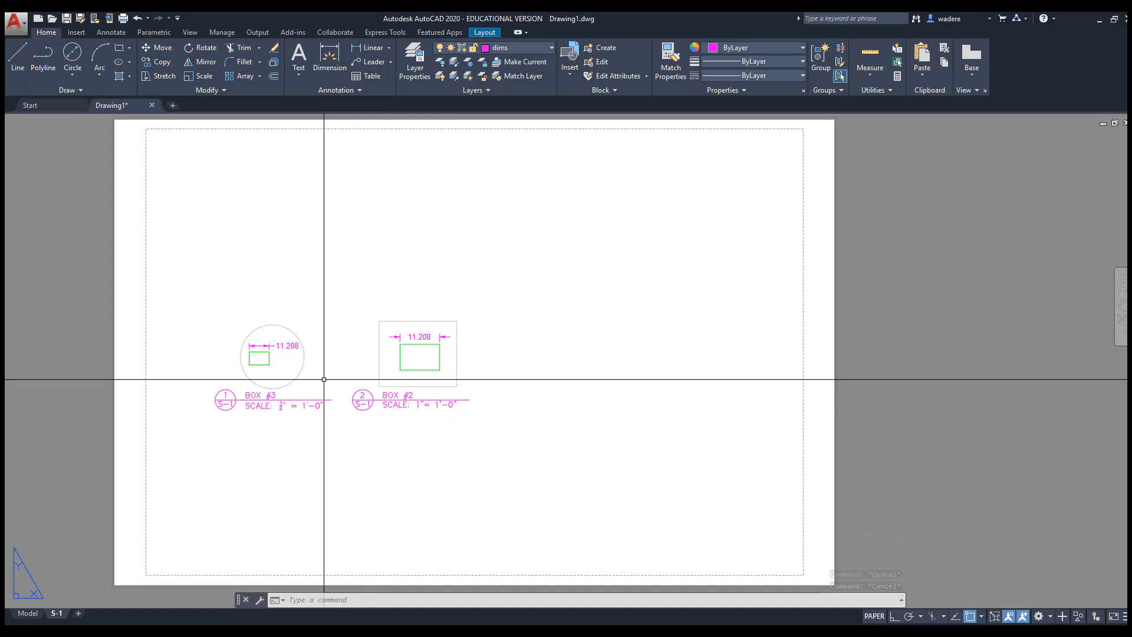
Run XREF from the Insert tab and choose to attach a DWG
click(76, 32)
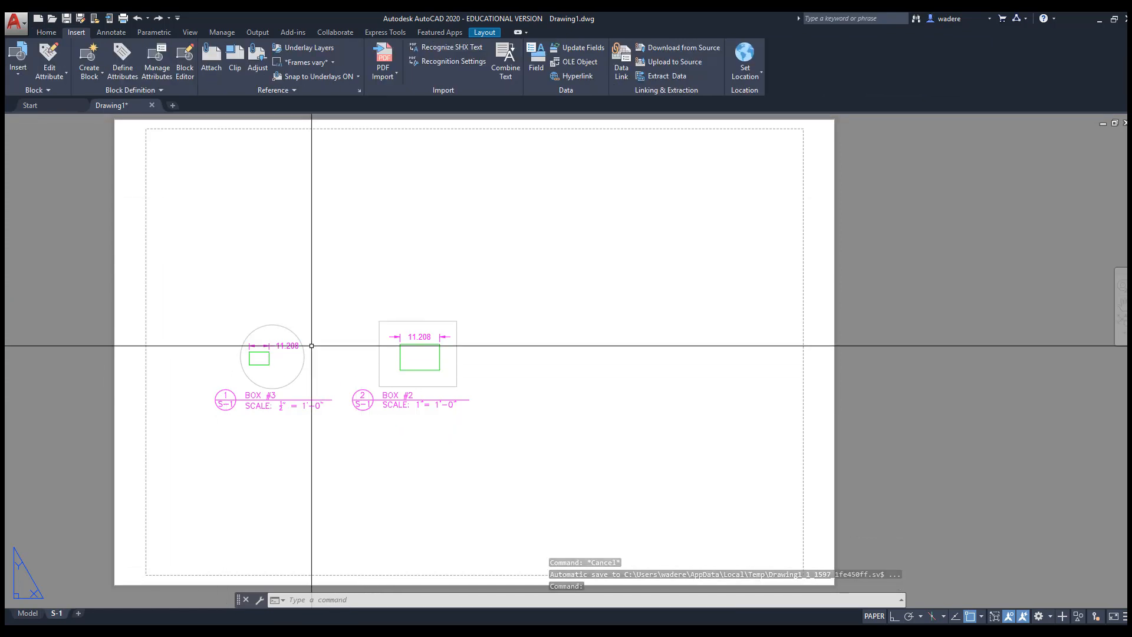
text(x)
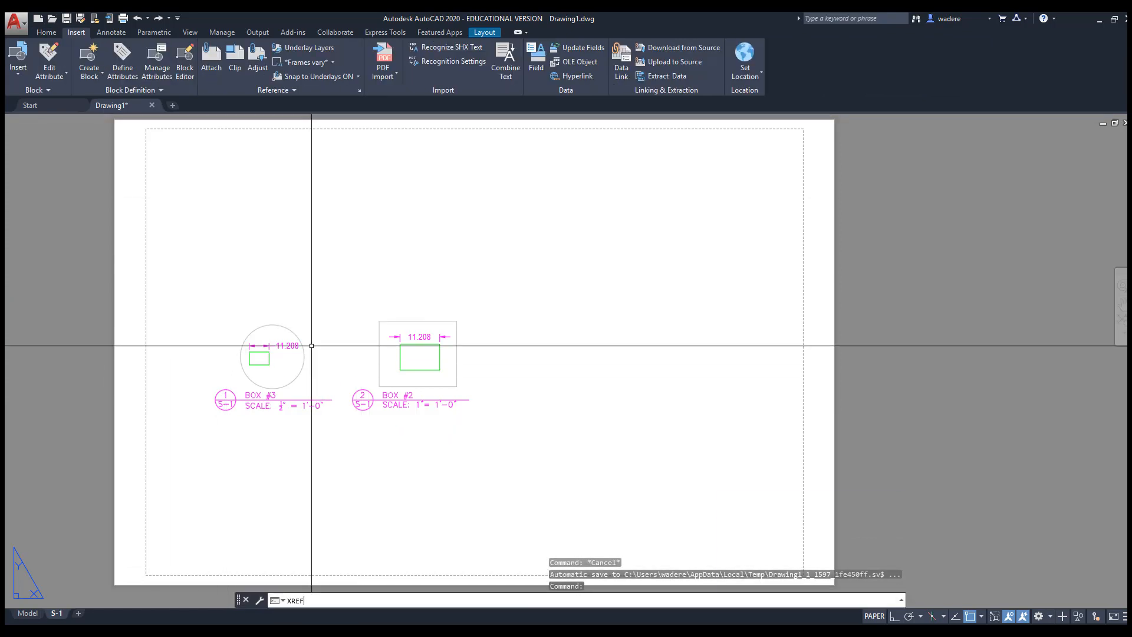
click(732, 508)
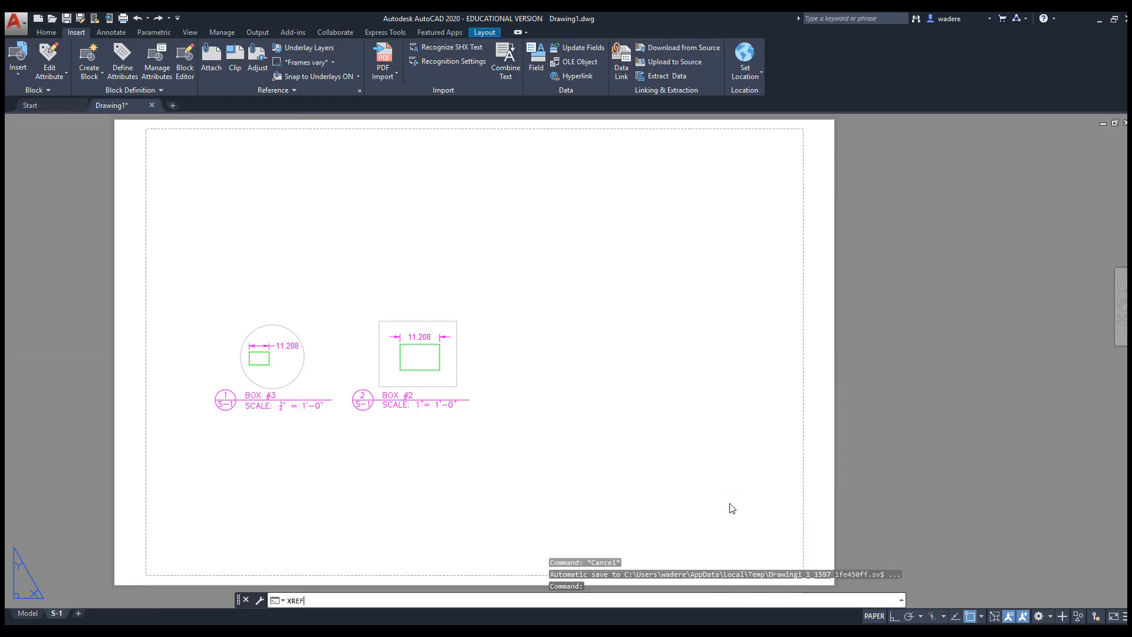
key(Return)
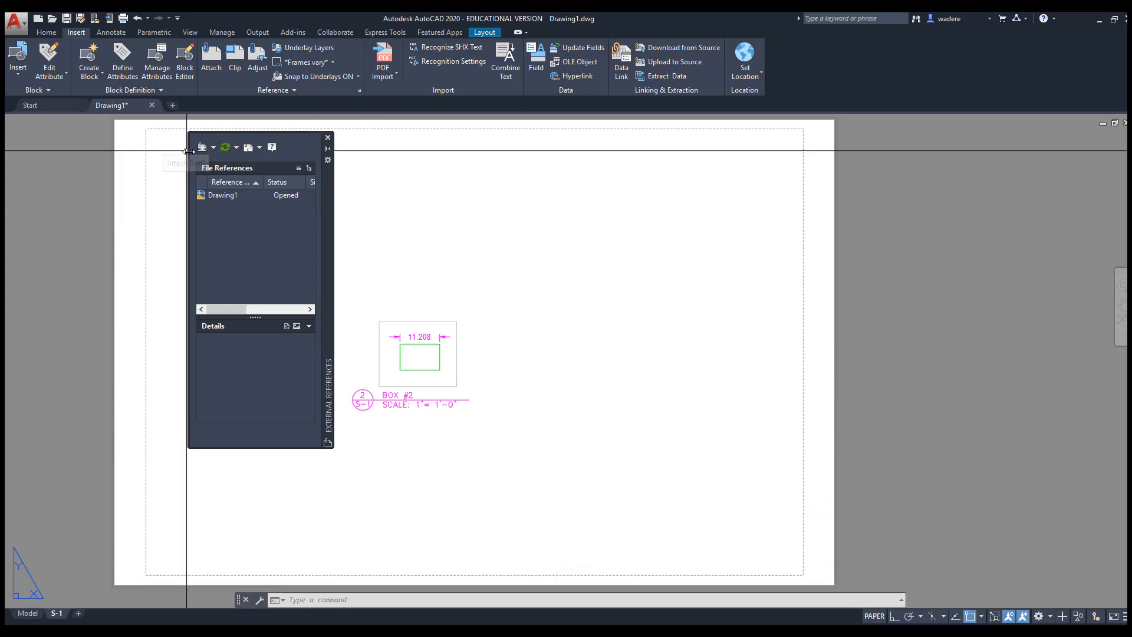
click(214, 150)
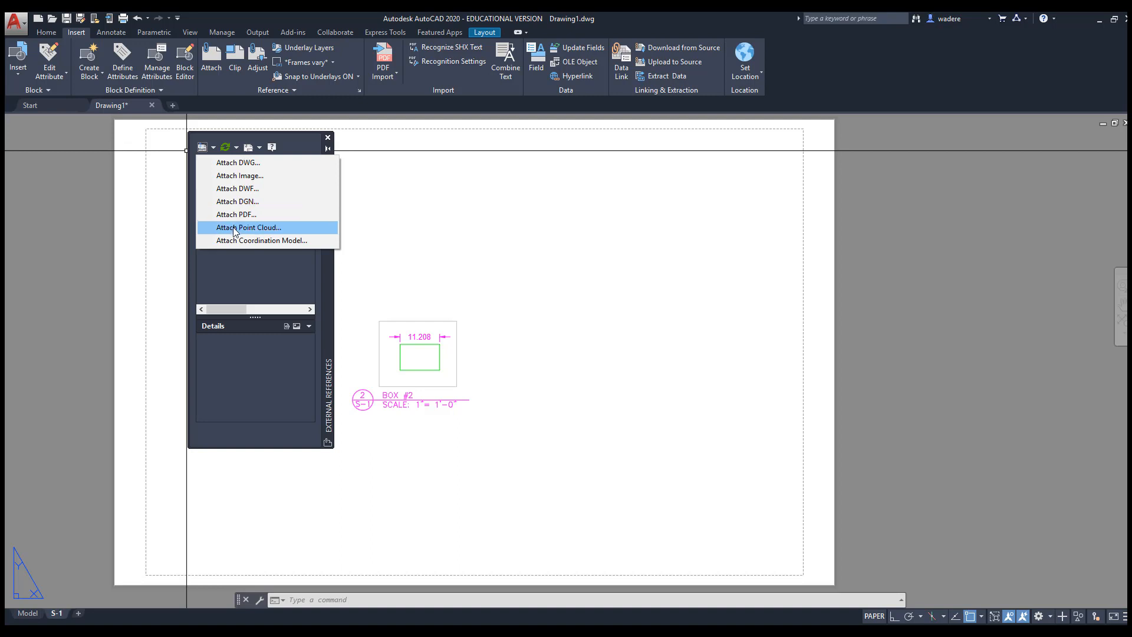
click(229, 164)
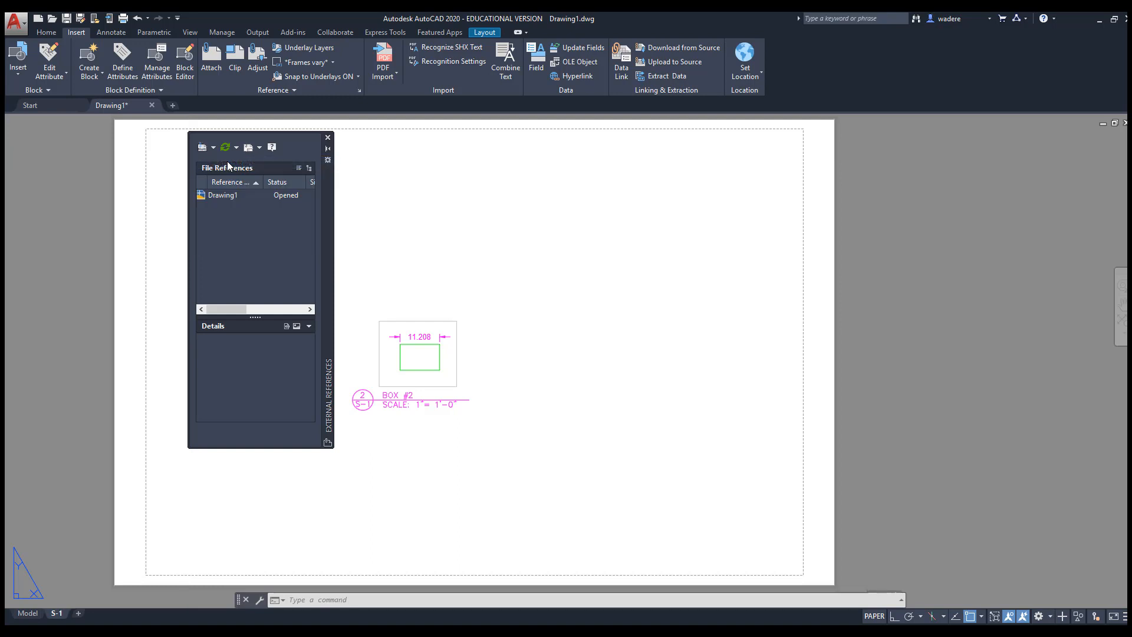
Attach border2 NEW DRAWINGS.dwg at insertion 0,0 and scale 1 on S-1
click(596, 196)
scroll(519, 265, up, 5)
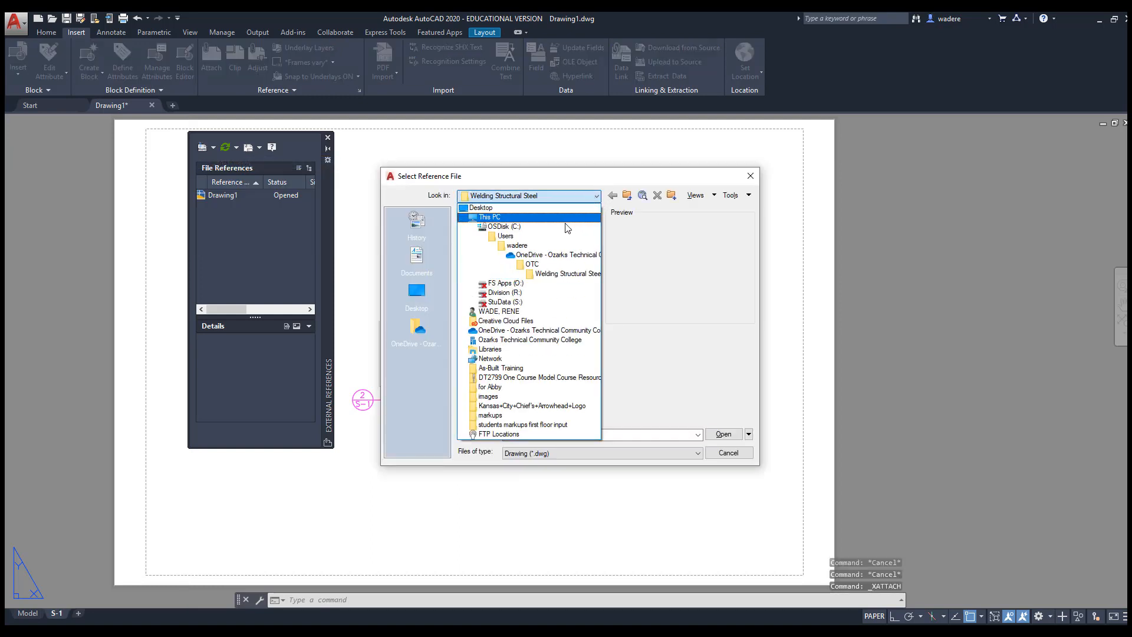
click(519, 253)
double_click(519, 239)
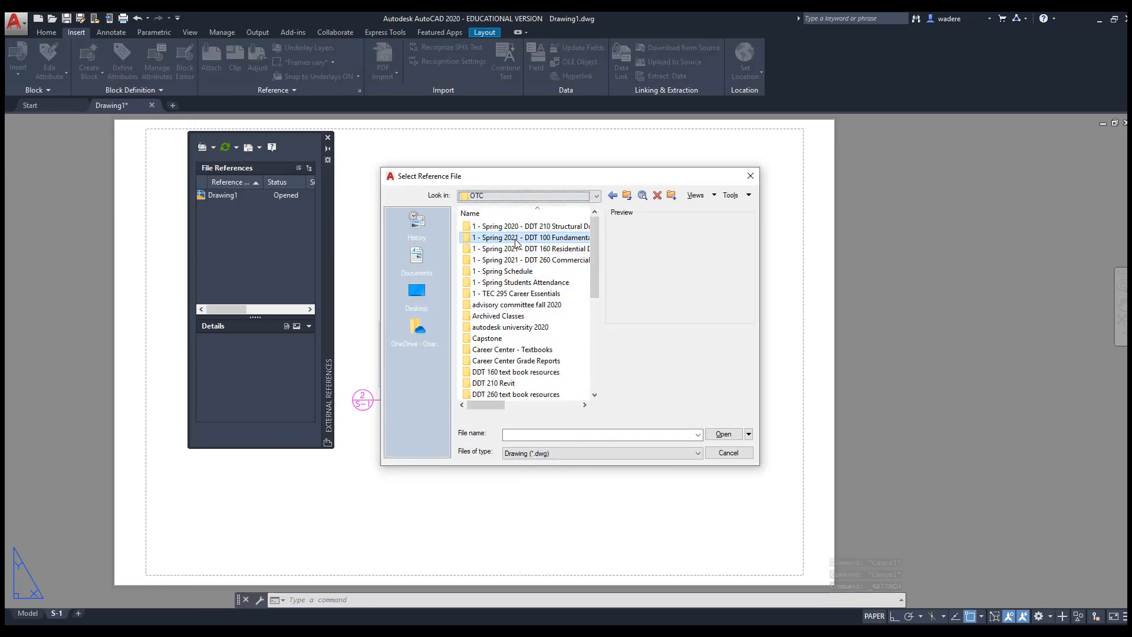
scroll(518, 318, down, 6)
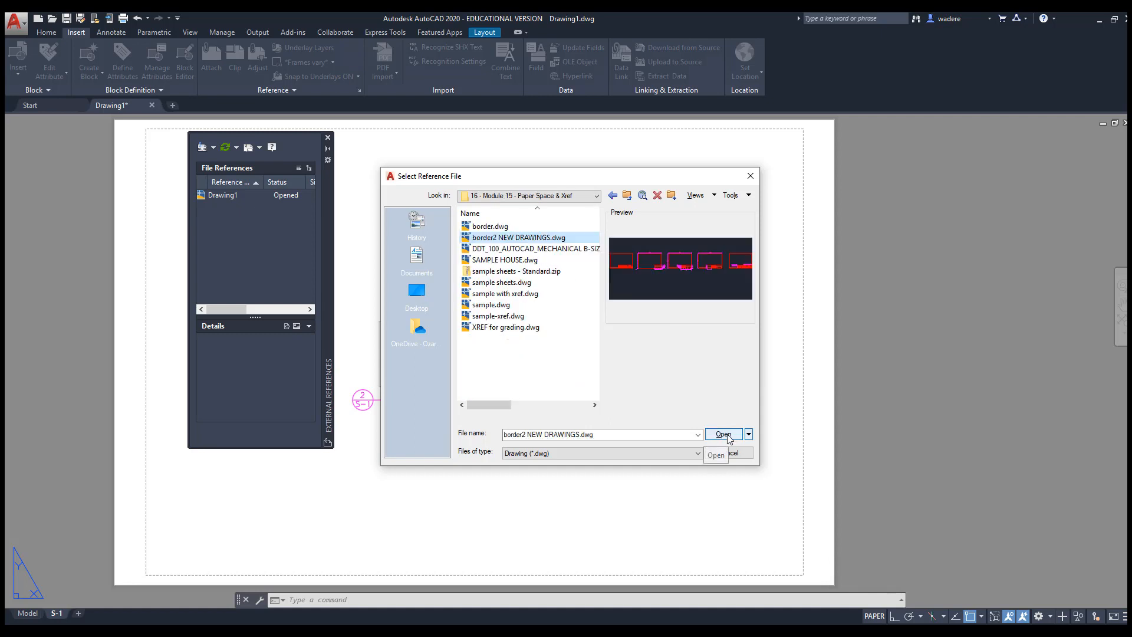
click(727, 435)
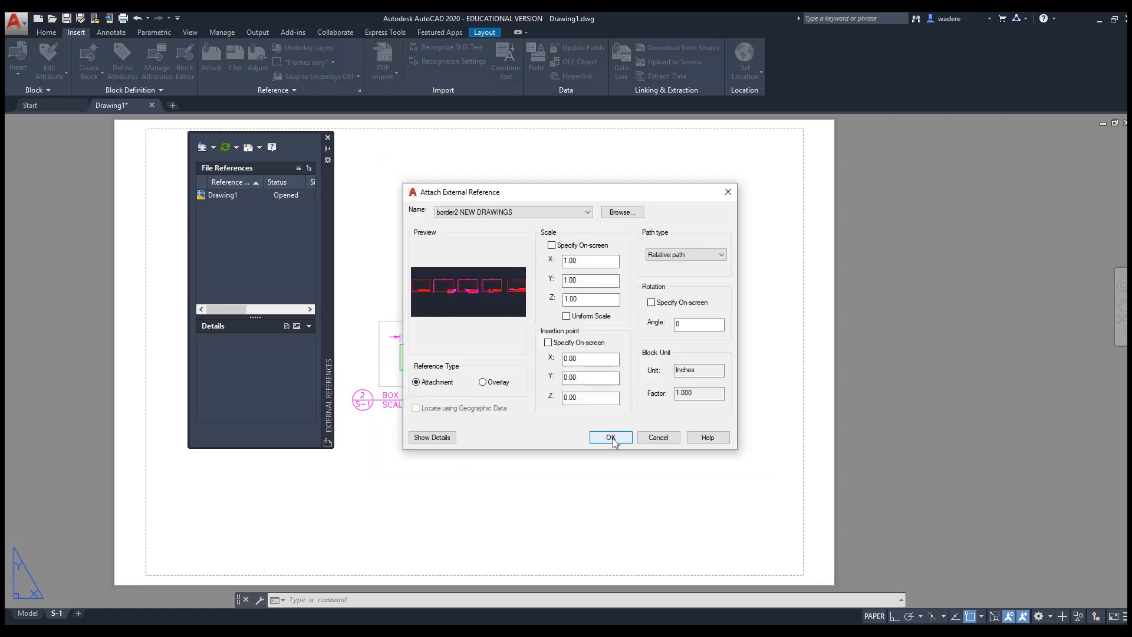
click(611, 437)
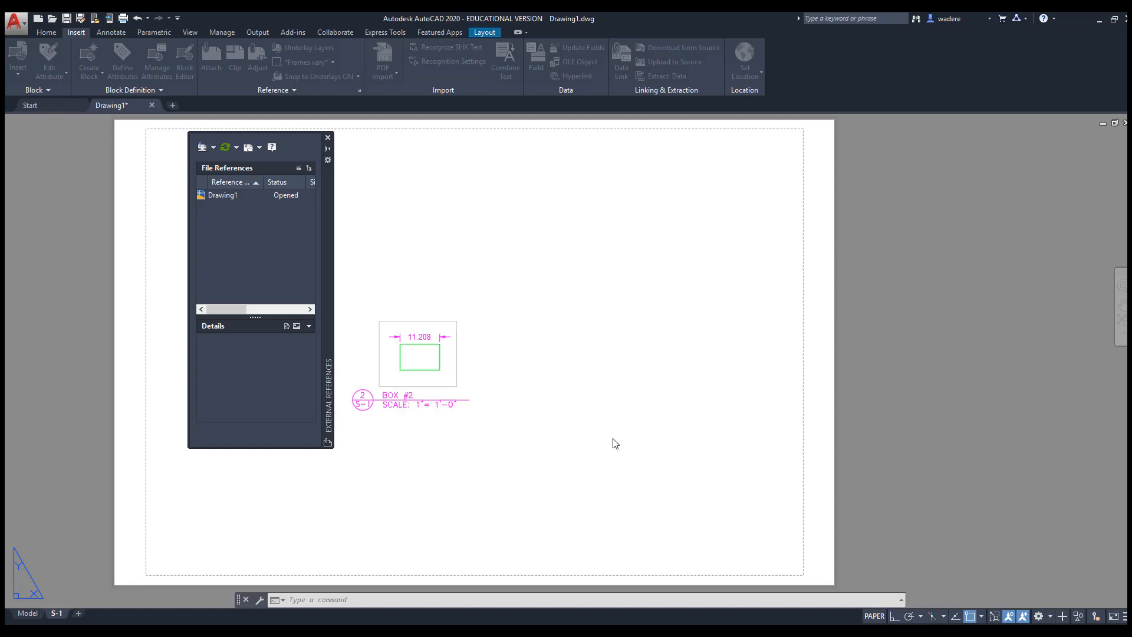
scroll(605, 354, down, 2)
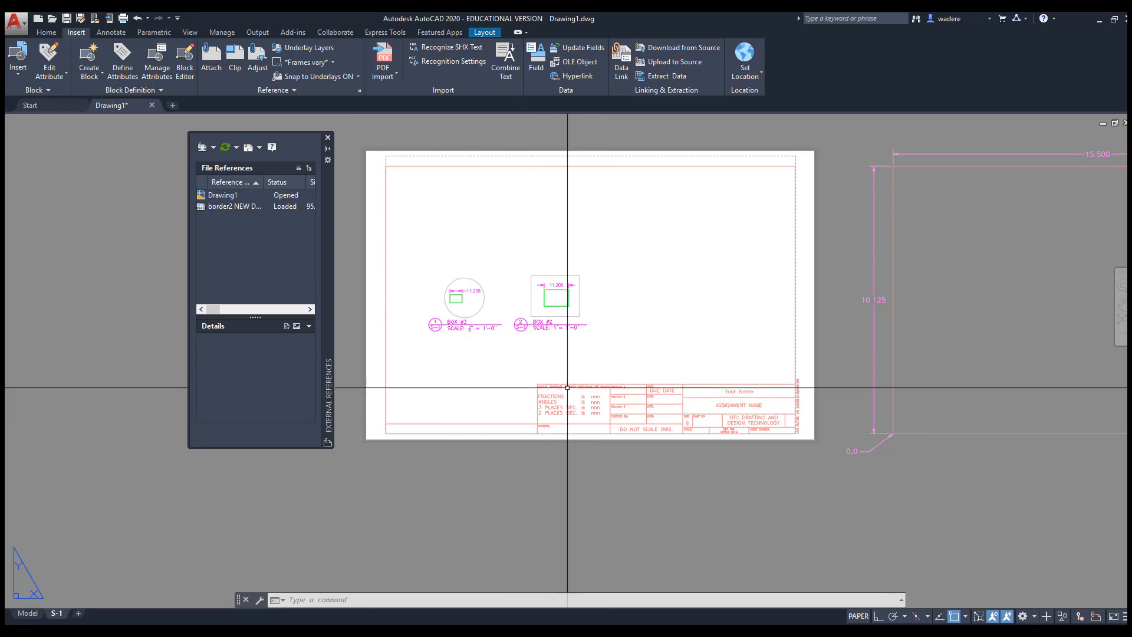
middle_drag(608, 401, 607, 425)
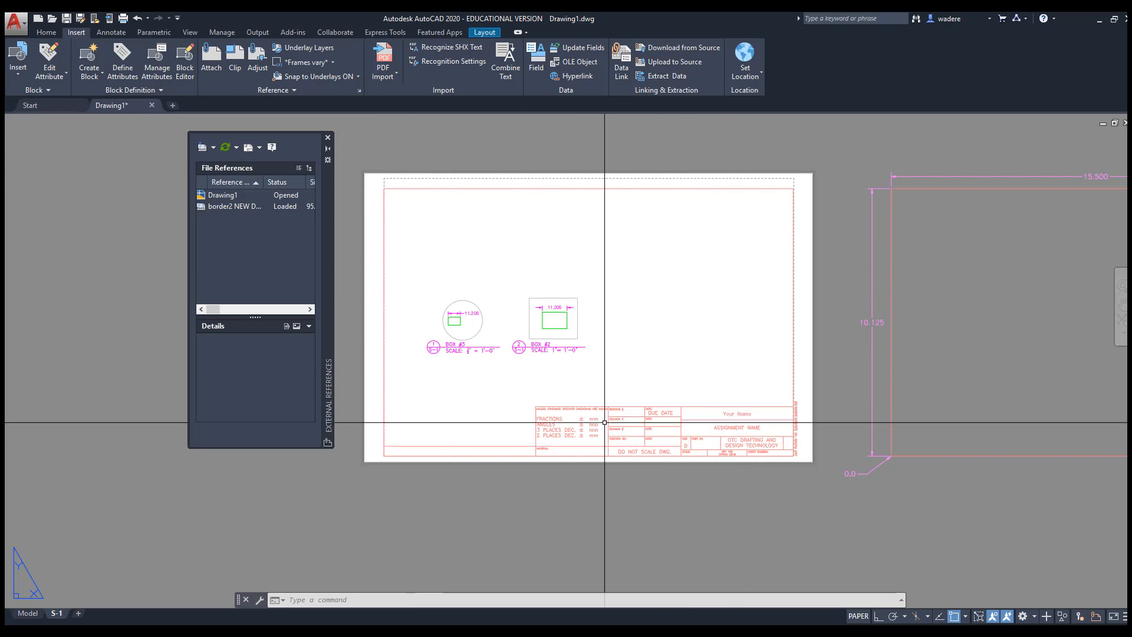
mouse_move(607, 425)
middle_down()
mouse_move(599, 399)
mouse_move(685, 453)
mouse_move(625, 442)
mouse_move(623, 419)
middle_up()
scroll(603, 408, up, 3)
scroll(682, 442, down, 3)
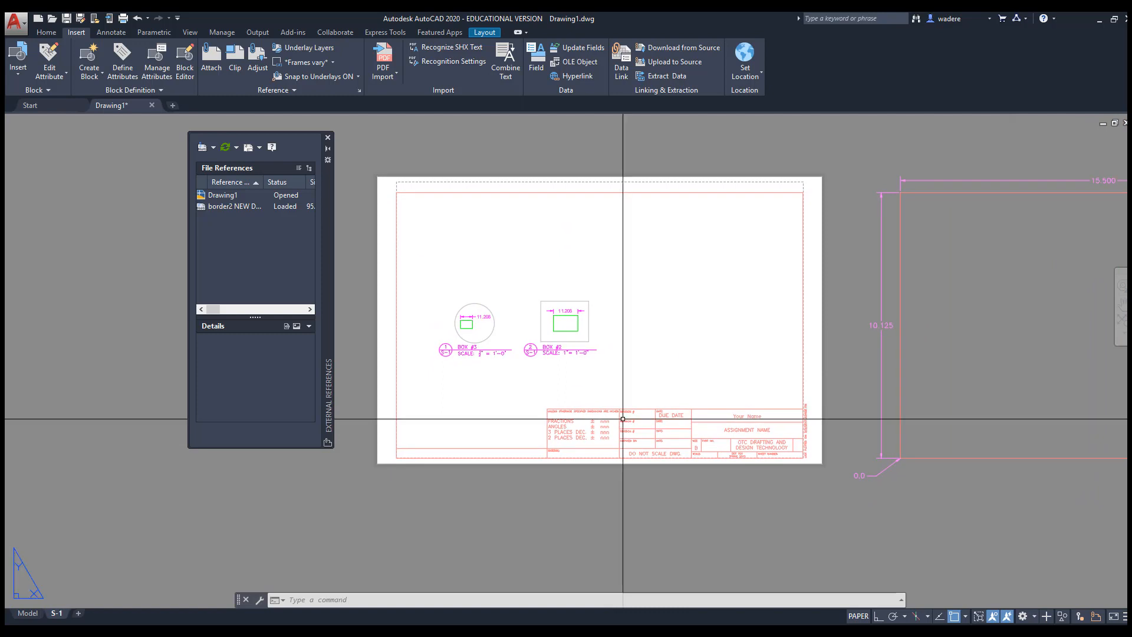
Open border2 NEW DRAWINGS.dwg and zoom in on its title block
click(18, 29)
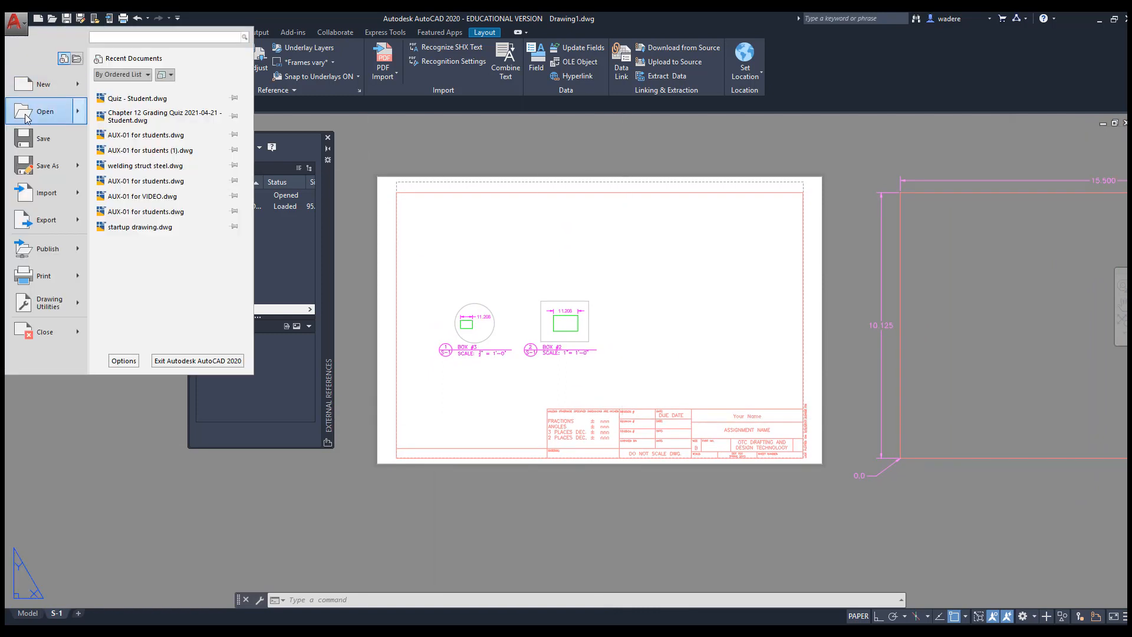
click(26, 115)
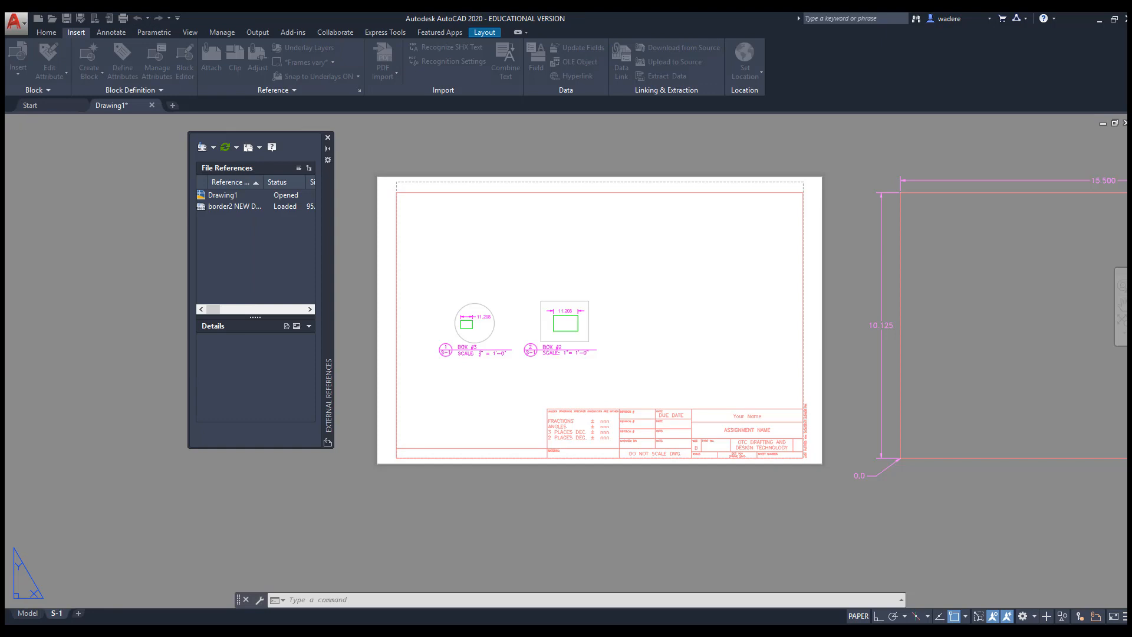
click(286, 218)
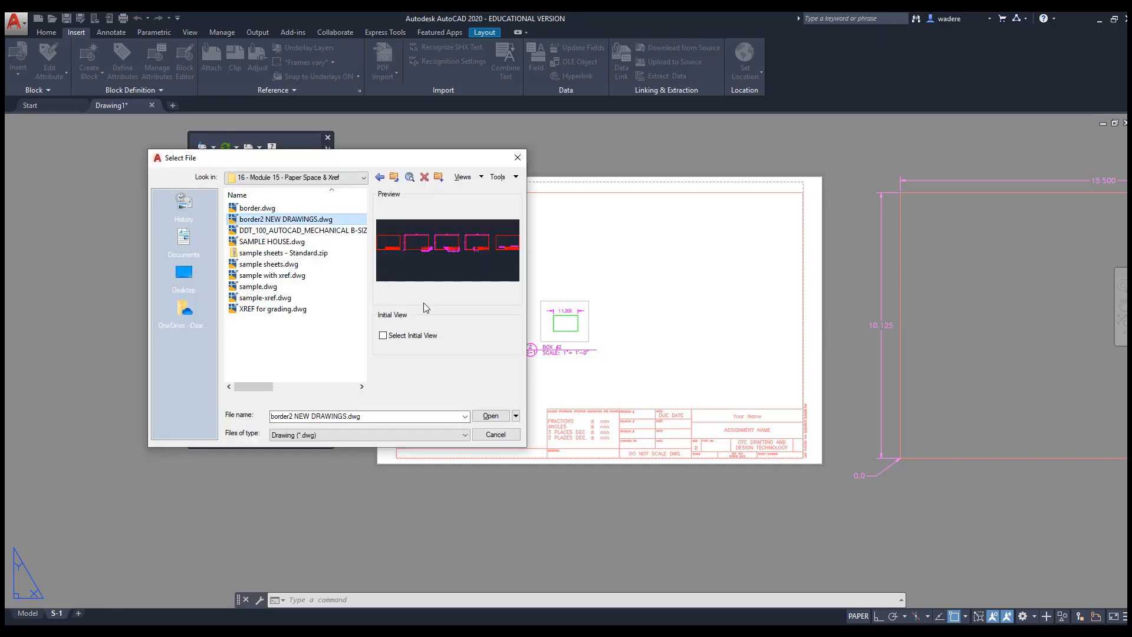
click(490, 416)
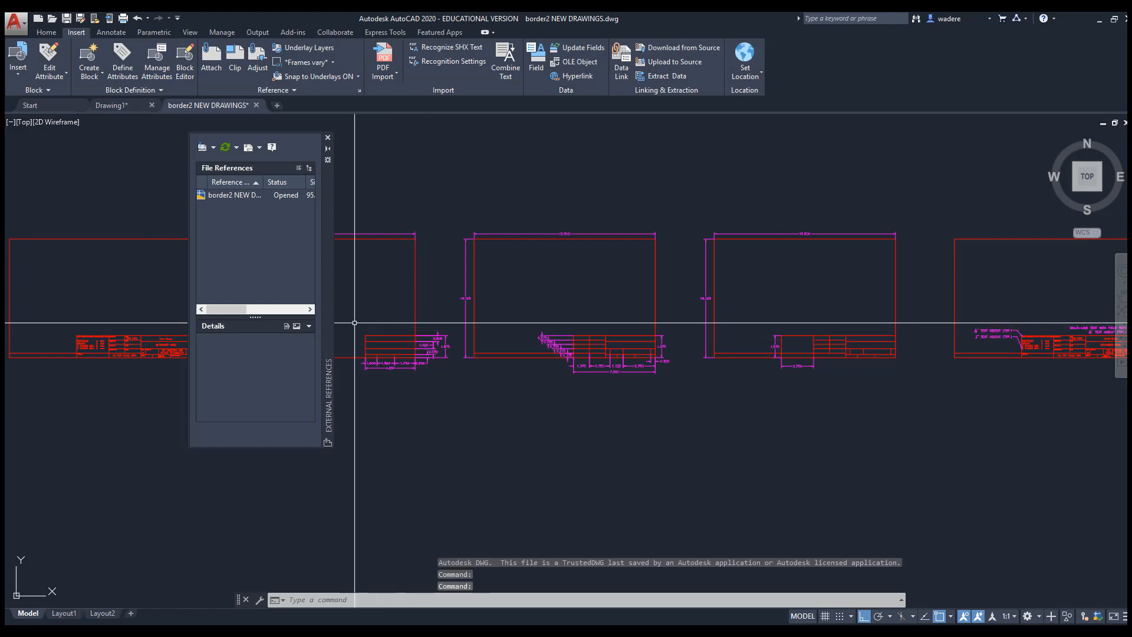
mouse_move(354, 324)
middle_down()
mouse_move(714, 332)
mouse_move(740, 320)
middle_up()
scroll(485, 328, up, 6)
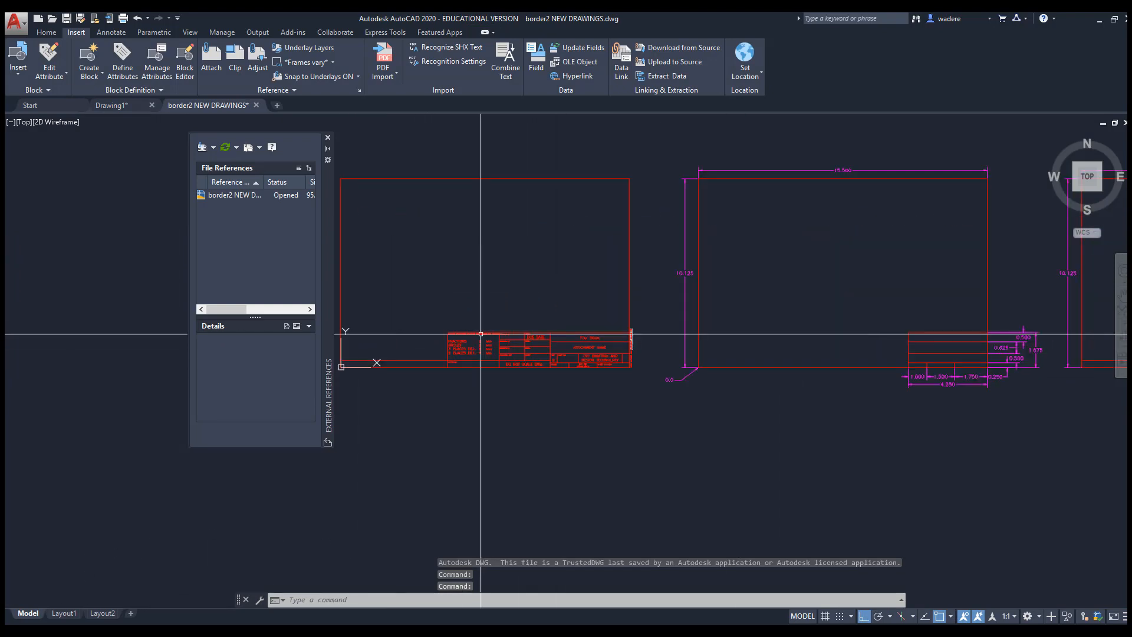
middle_drag(525, 325, 434, 334)
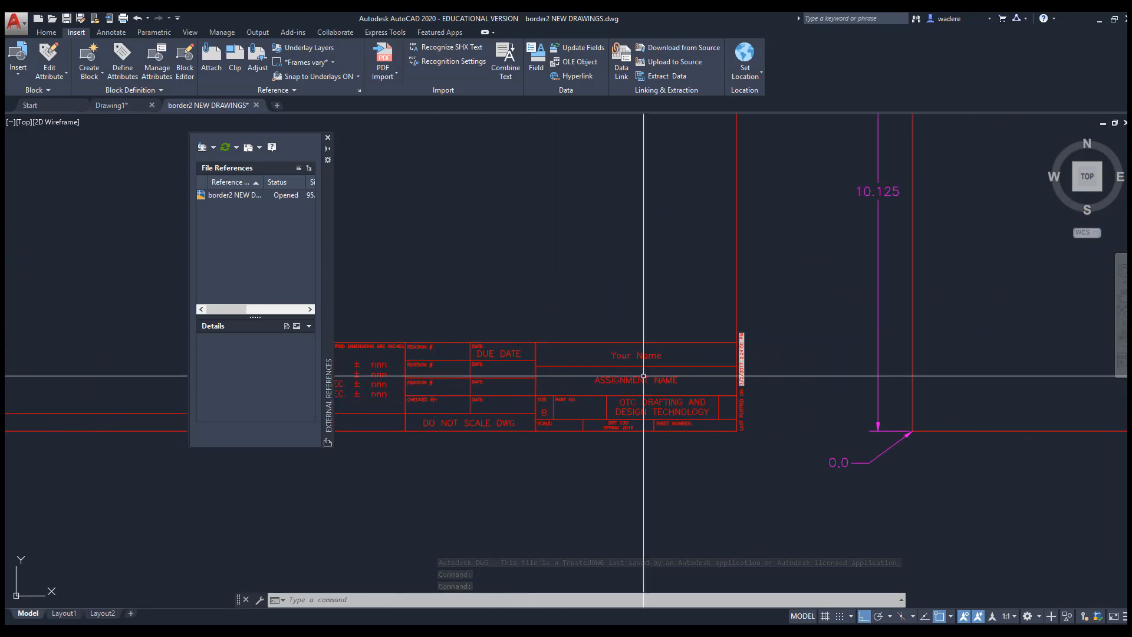
scroll(685, 373, up, 6)
middle_drag(686, 373, 645, 381)
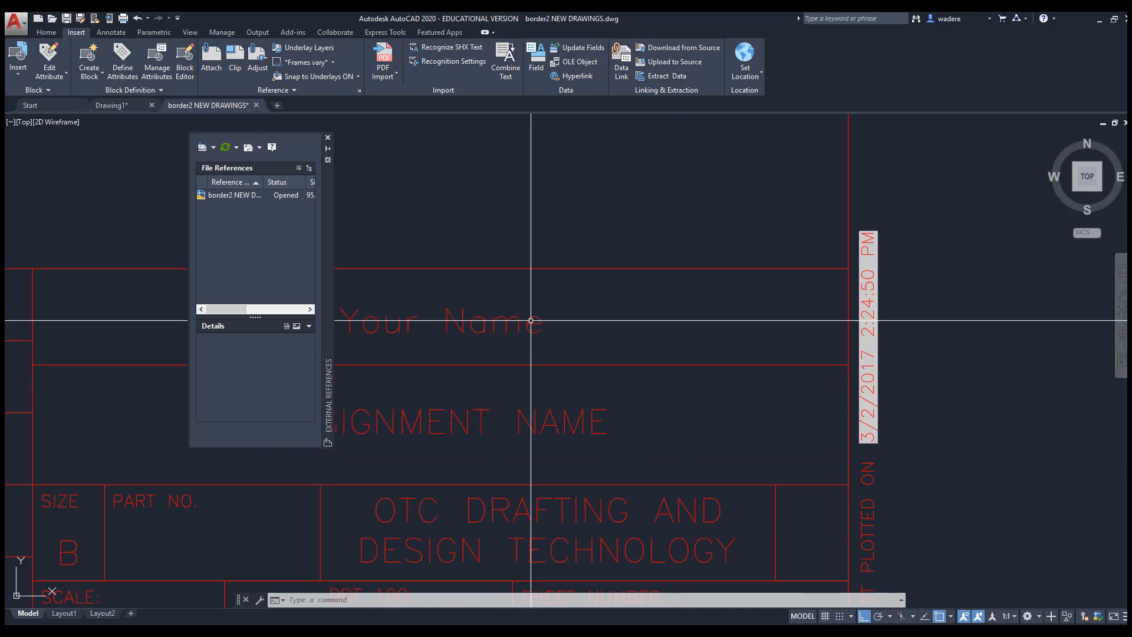
Replace the Your Name text in the title block with the student's name
double_click(529, 320)
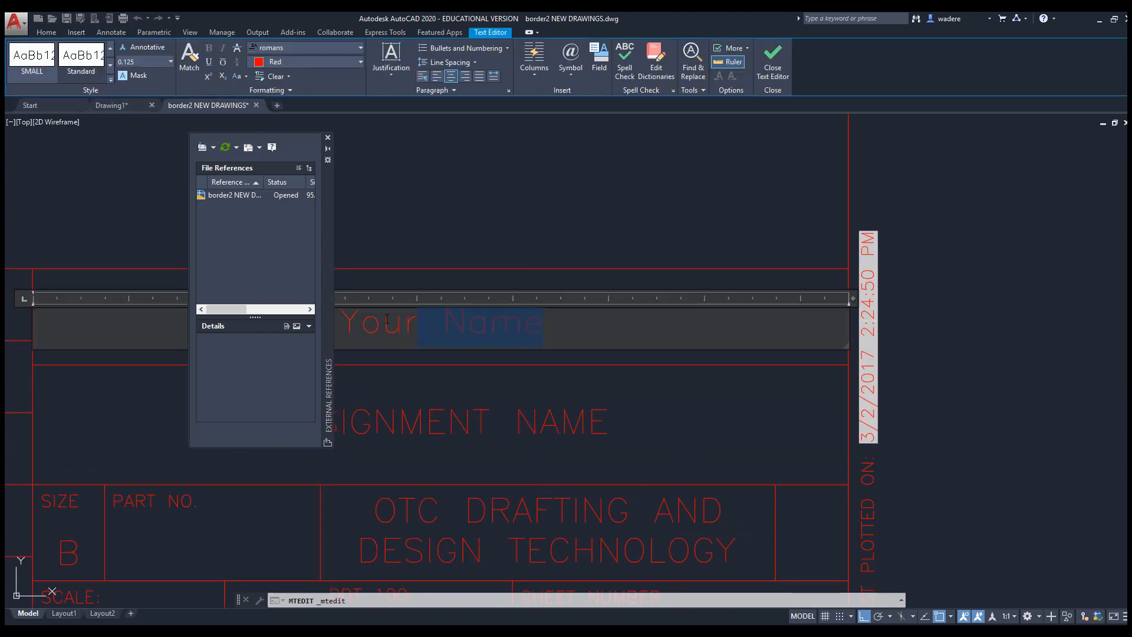
text(rENE)
key(BackSpace)
key(BackSpace)
key(BackSpace)
key(BackSpace)
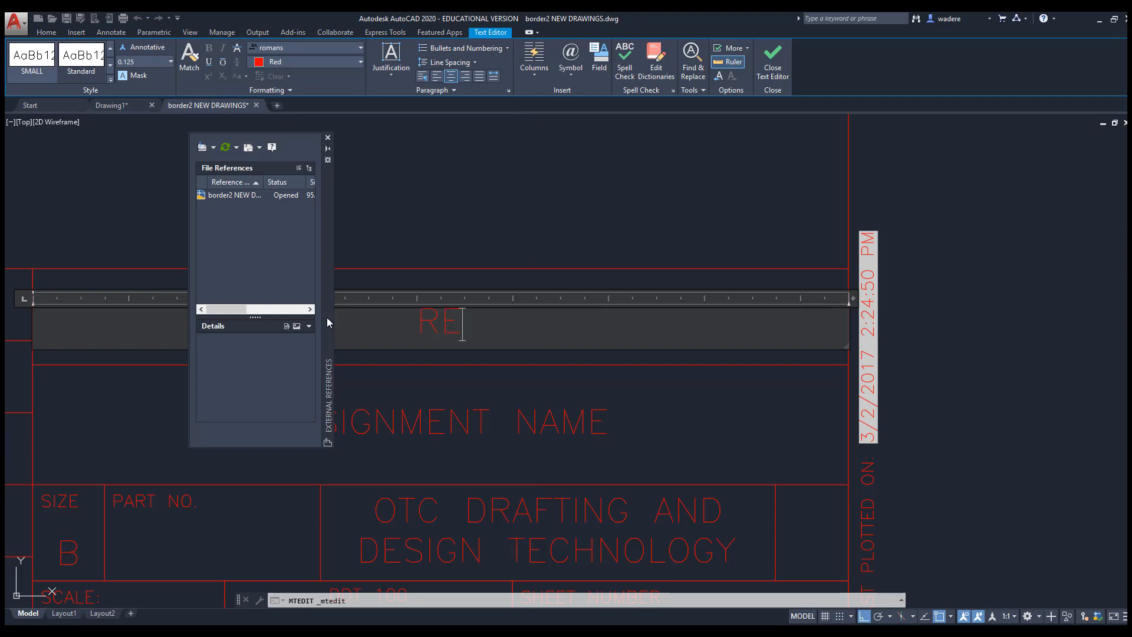
click(503, 411)
Change ASSIGNMENT NAME to XREF & PAPER SPACE and save the border drawing
click(475, 413)
click(463, 411)
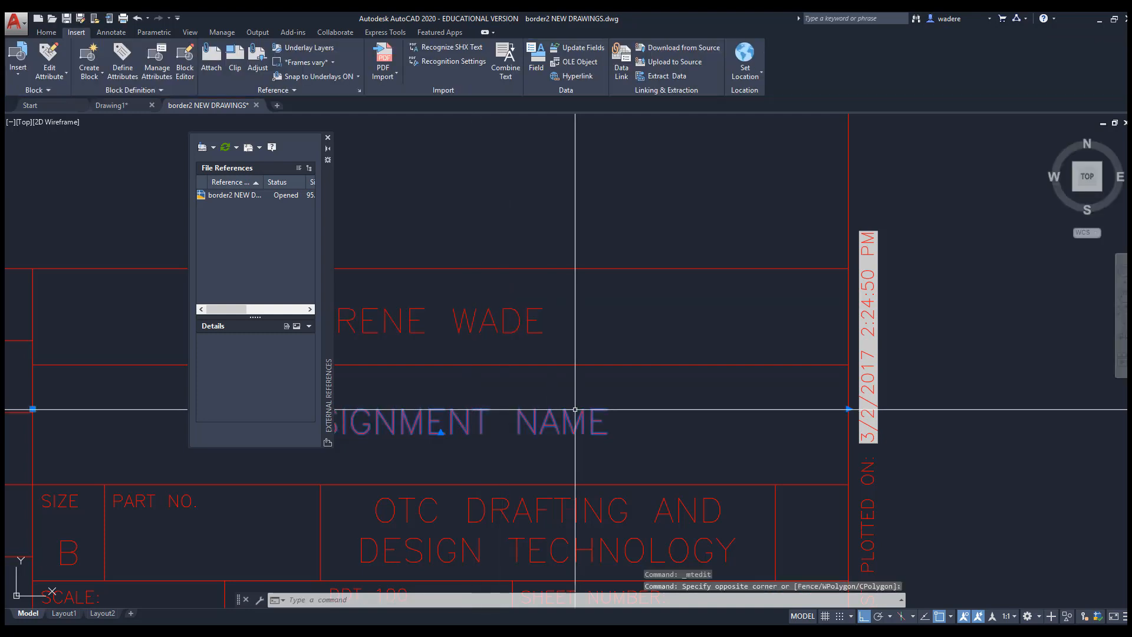
double_click(569, 410)
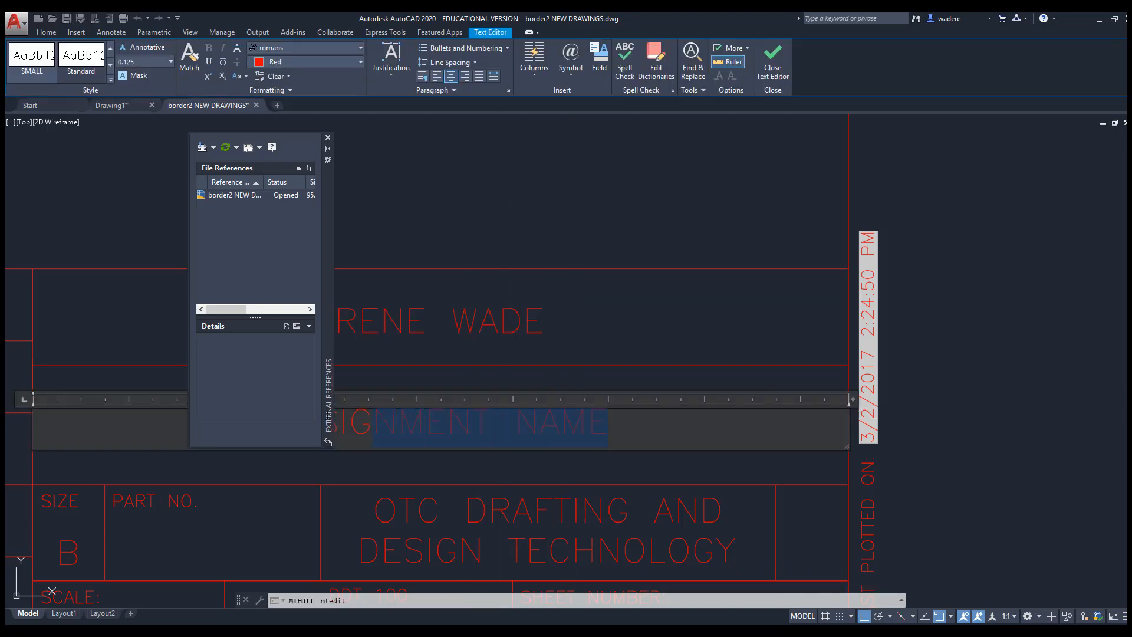
text(XRE)
text(F & PAPERS)
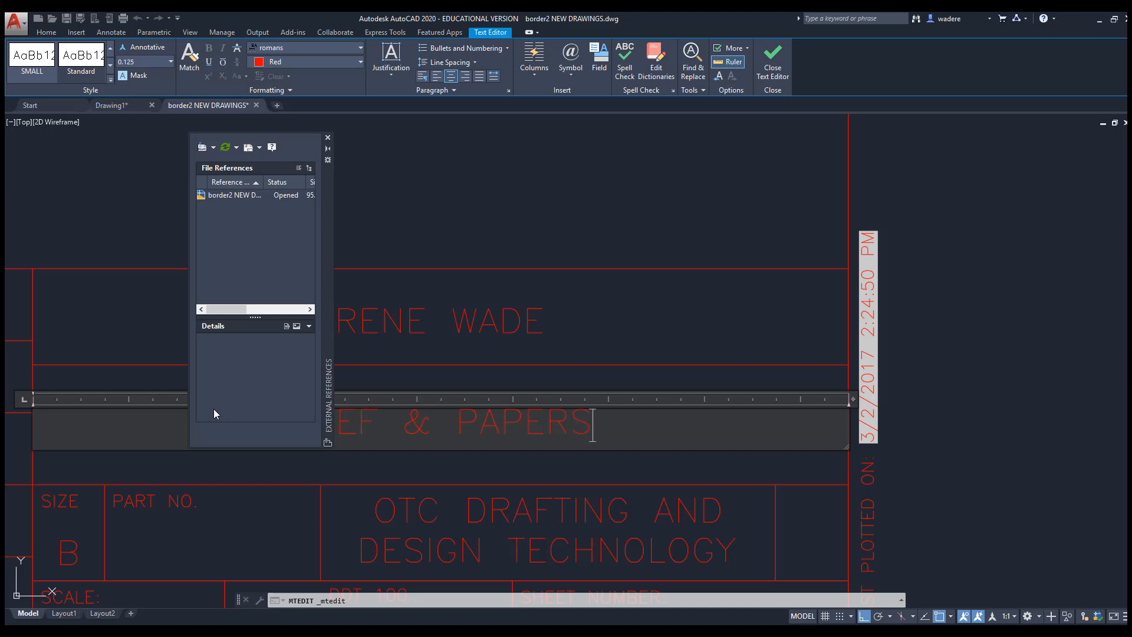
text(PACE)
click(530, 430)
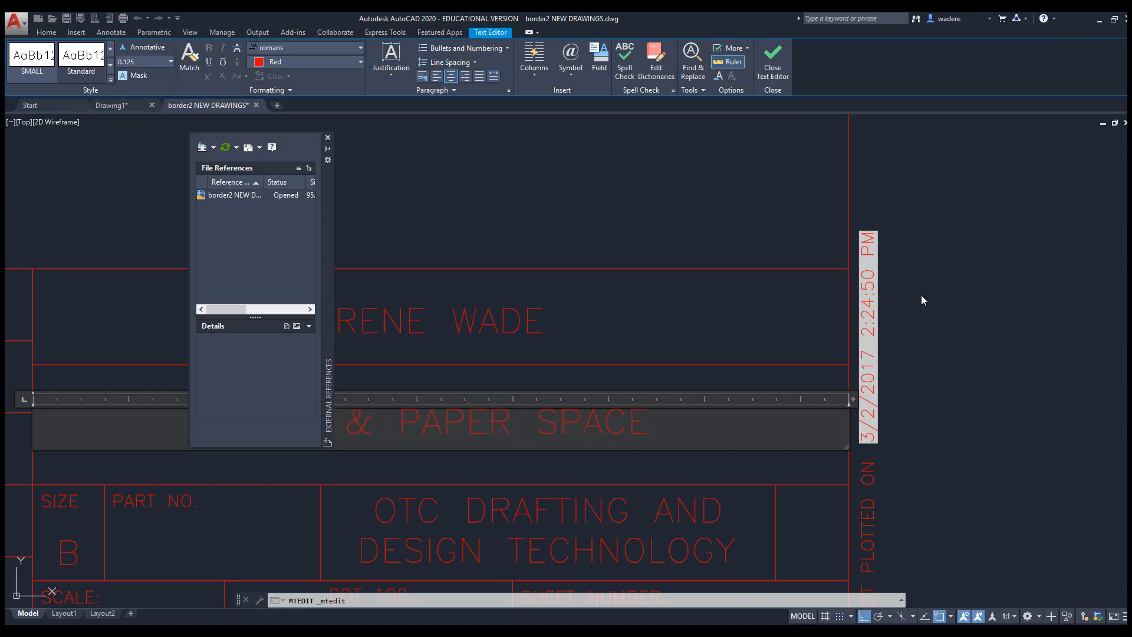
click(729, 230)
scroll(669, 260, down, 6)
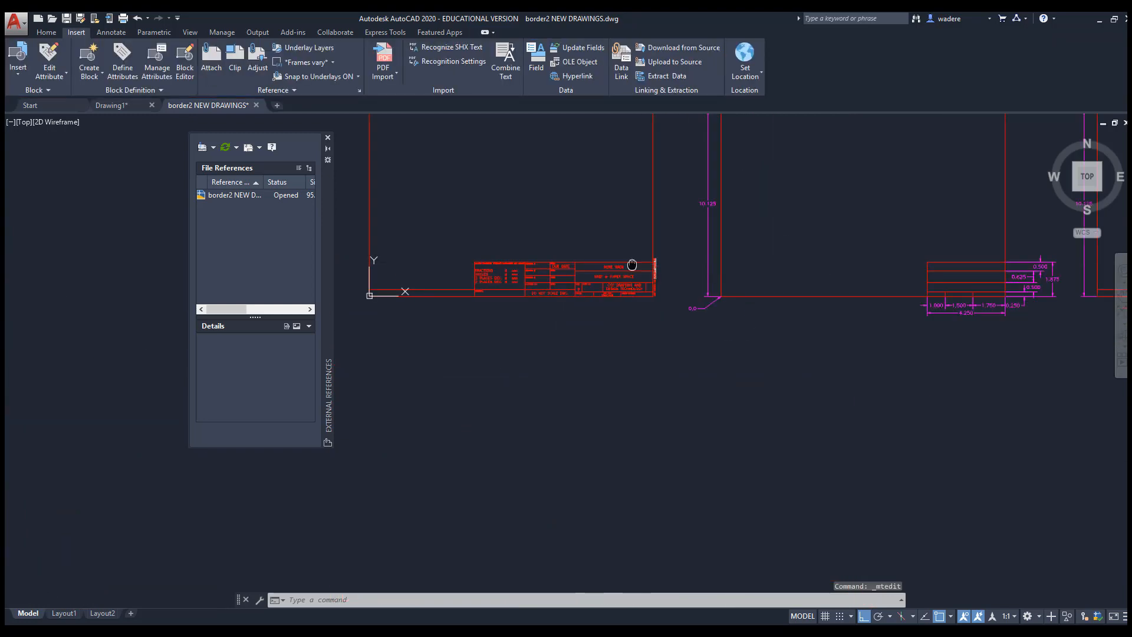
mouse_move(683, 339)
middle_down()
mouse_move(694, 381)
mouse_move(646, 366)
middle_up()
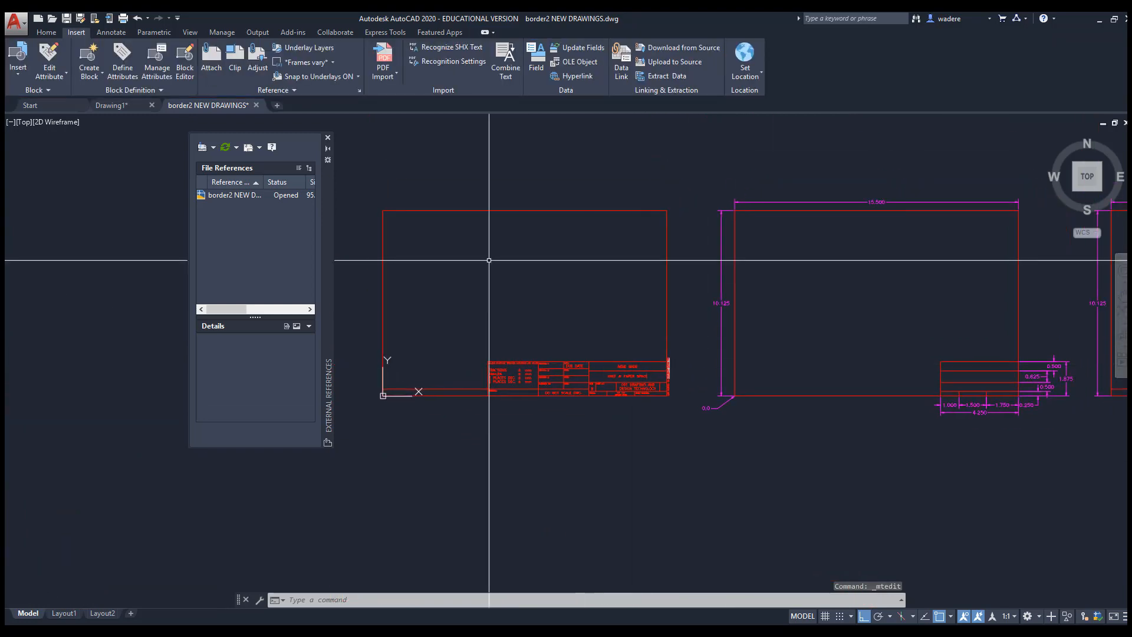
click(67, 19)
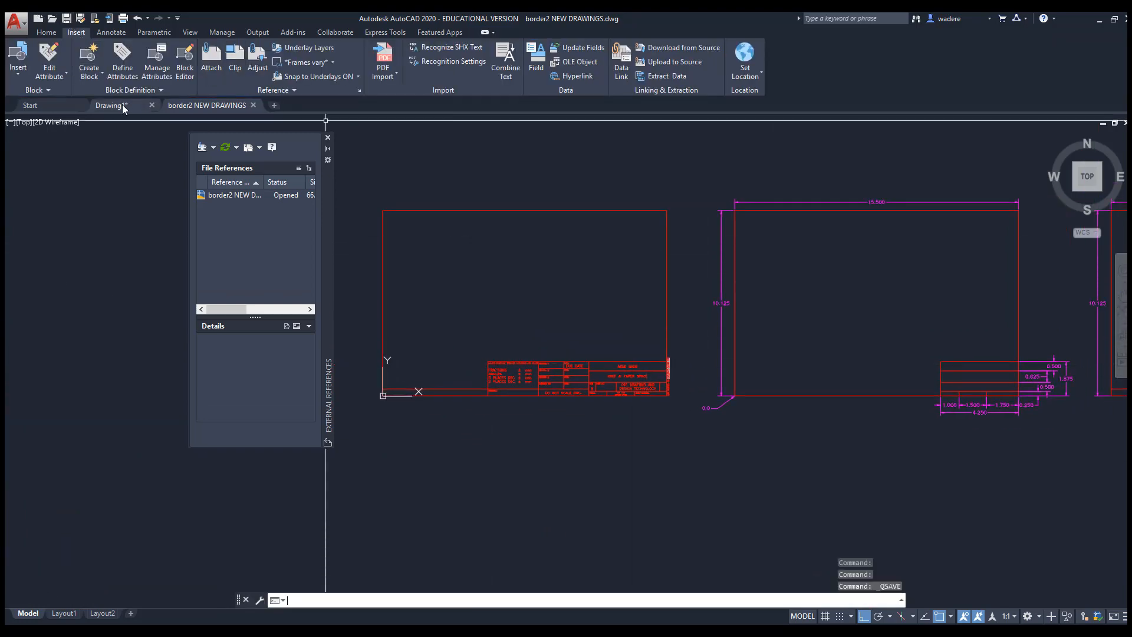
In Drawing1, reload the changed border2 xref and zoom to its updated title block
click(121, 106)
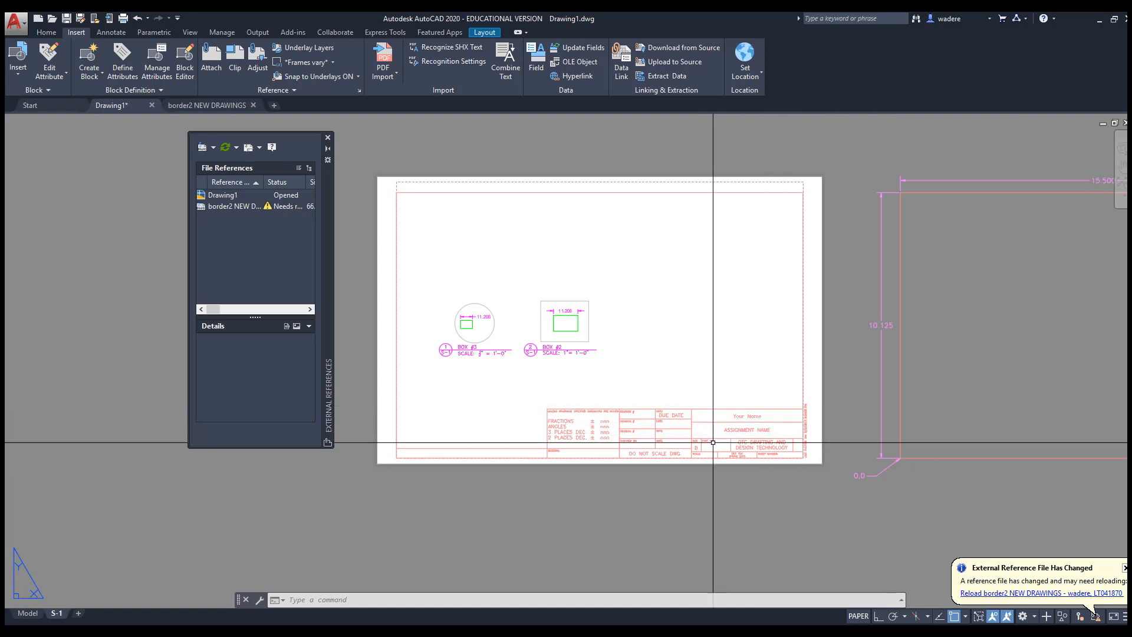
click(996, 594)
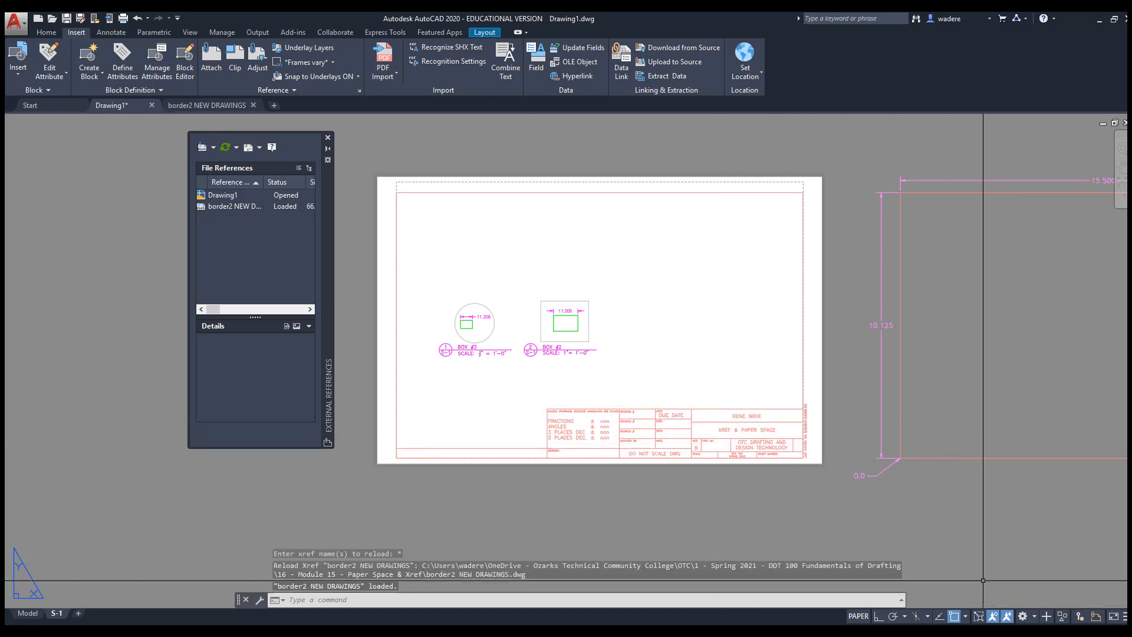
scroll(725, 445, up, 4)
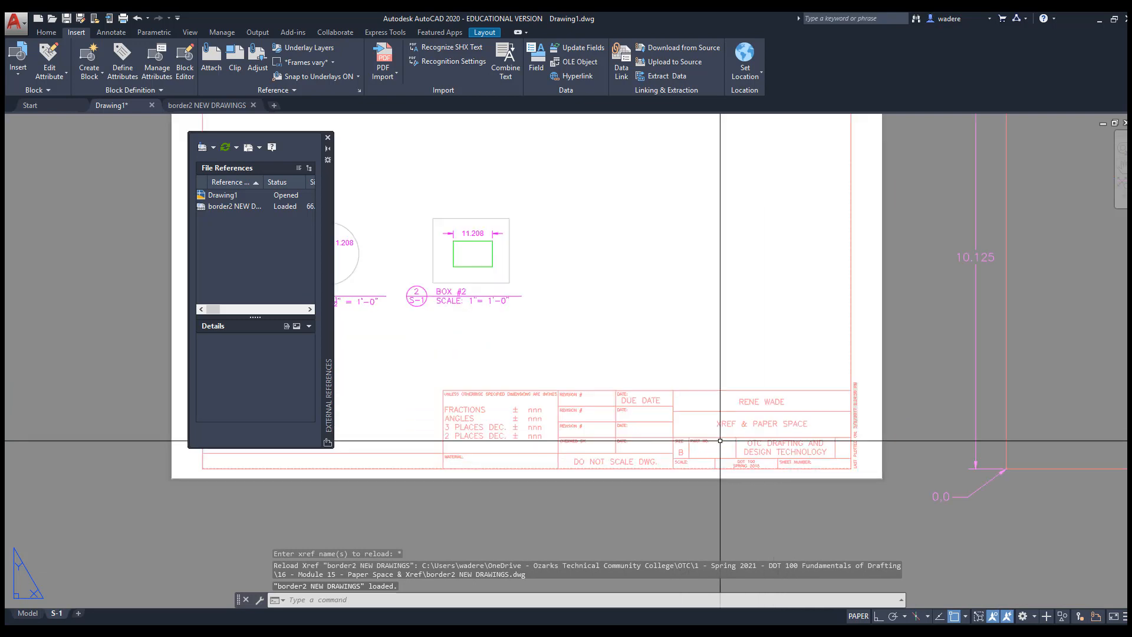
middle_drag(725, 445, 678, 420)
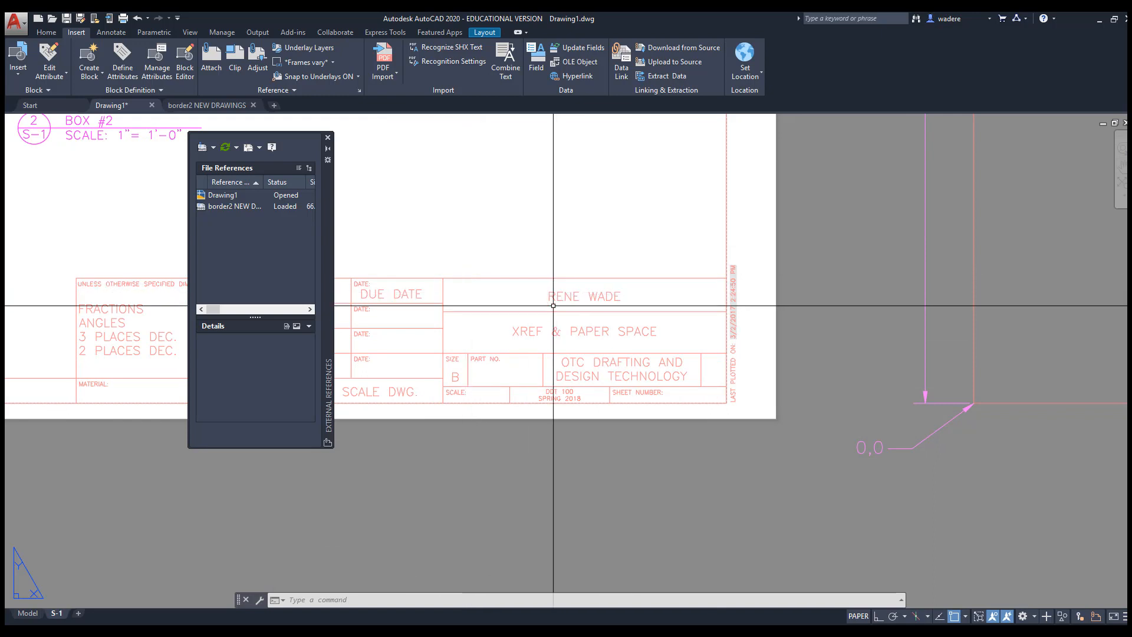
Change the border drawing's DUE DATE to 4-24-21
click(199, 106)
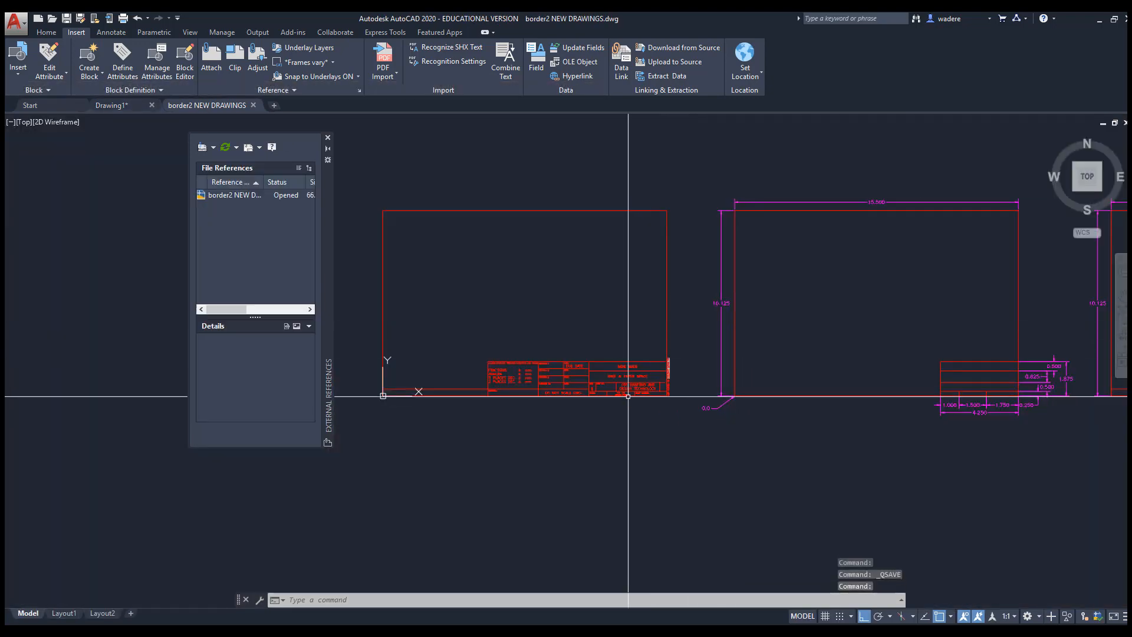
scroll(672, 342, up, 6)
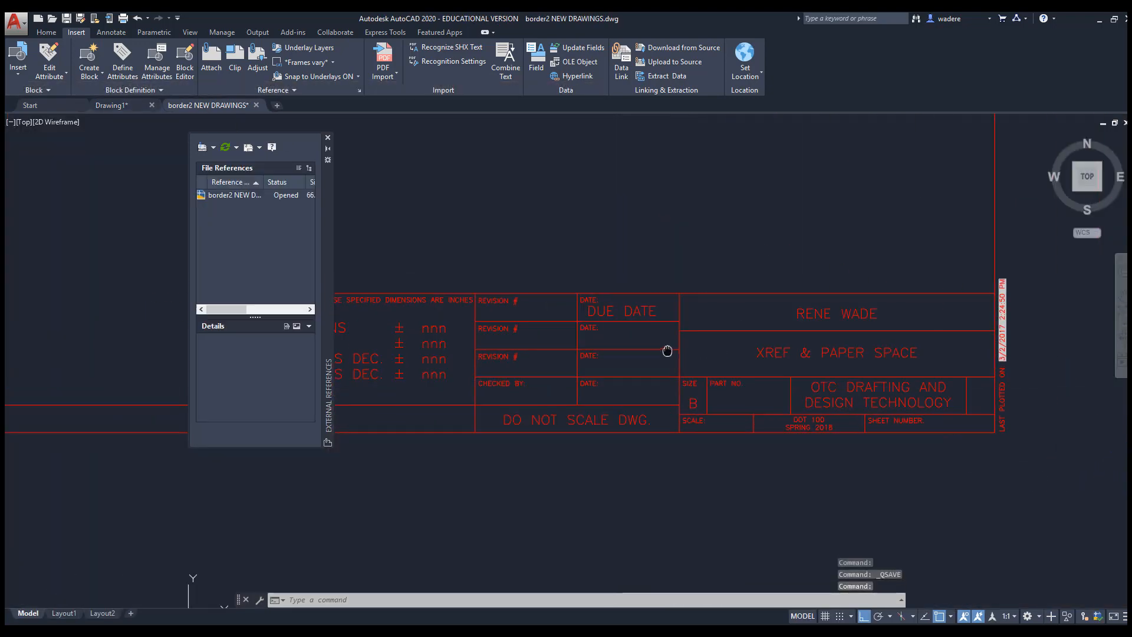
double_click(645, 301)
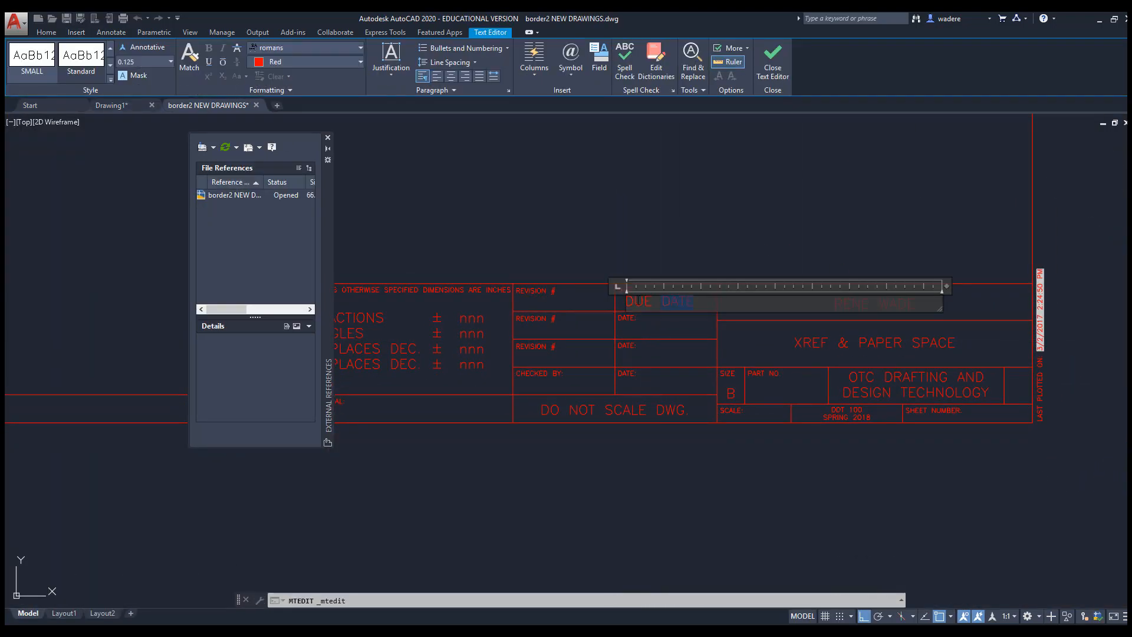
drag(662, 301, 621, 301)
text(4-24-21)
click(751, 456)
Set the title block scale to SEE DWG
middle_drag(757, 398, 531, 316)
scroll(531, 316, up, 2)
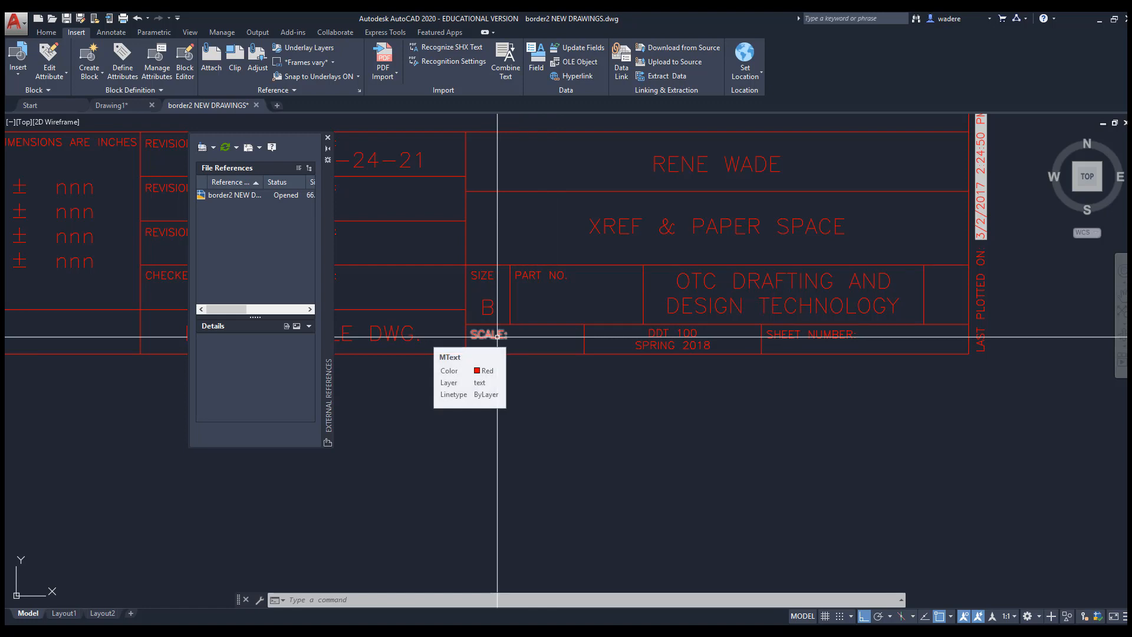
double_click(497, 336)
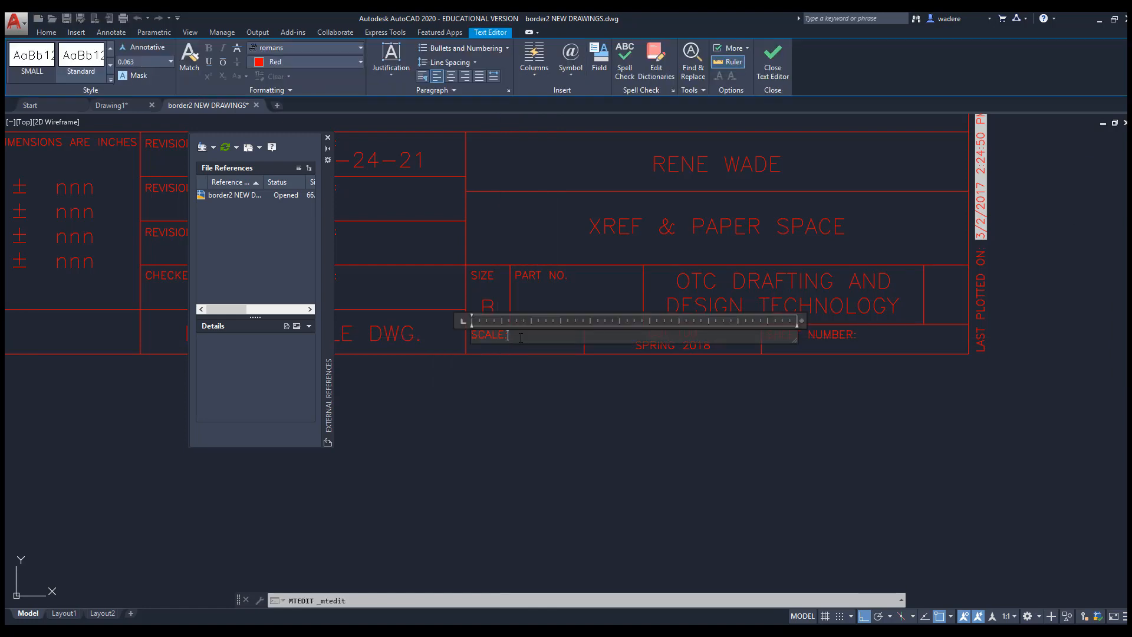
text(SEE C)
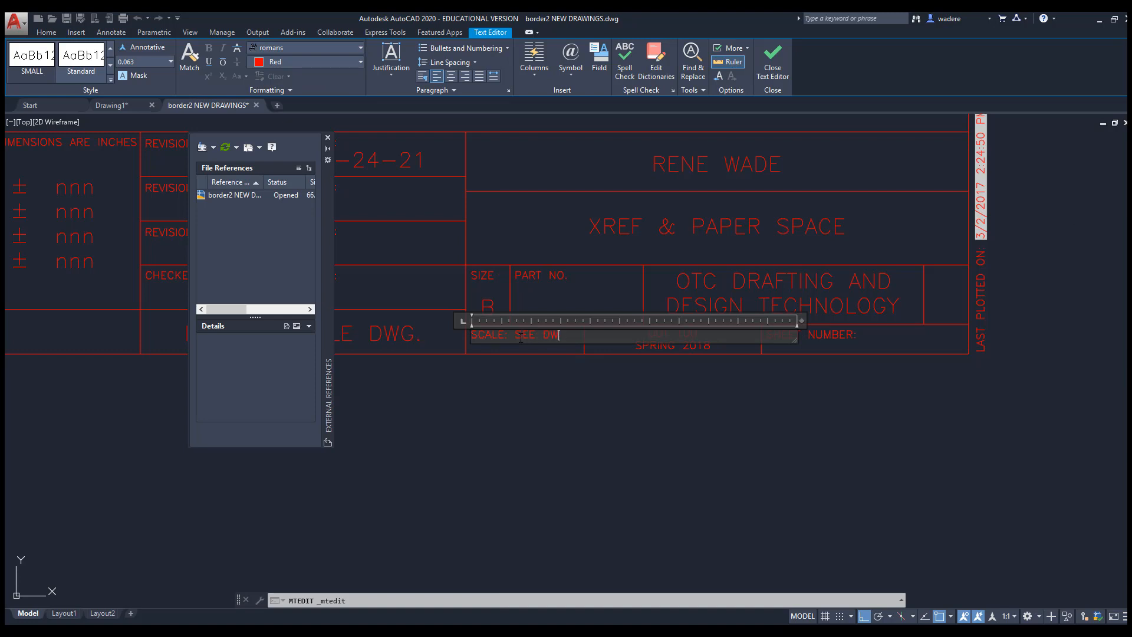
click(572, 375)
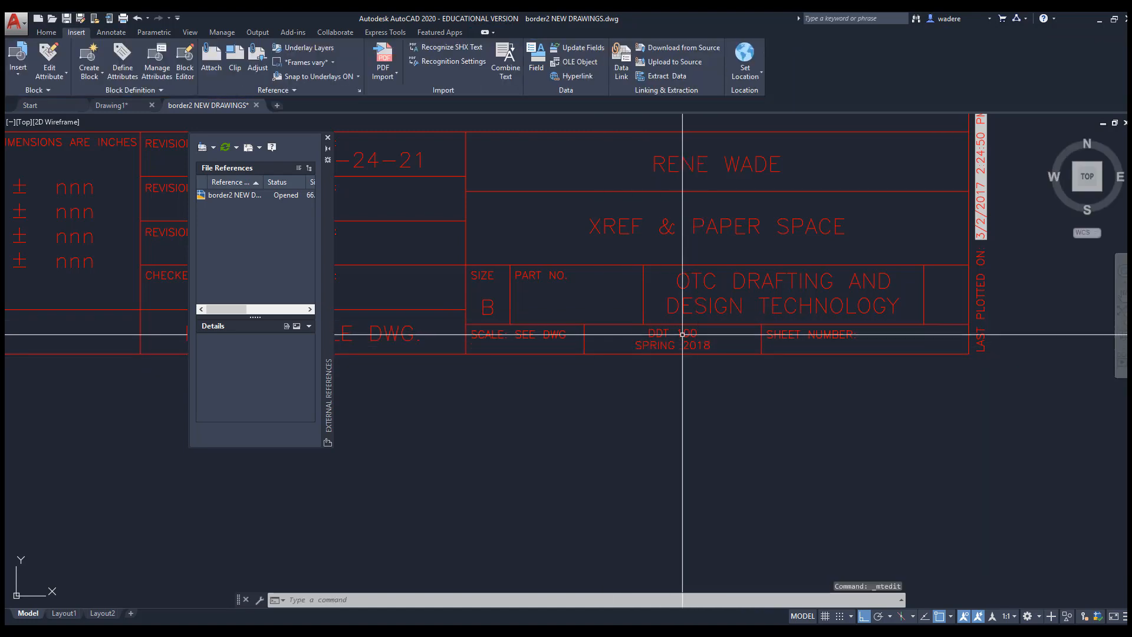
Change the term from SPRING 2018 to SPRING 2021 and save the border drawing
double_click(684, 346)
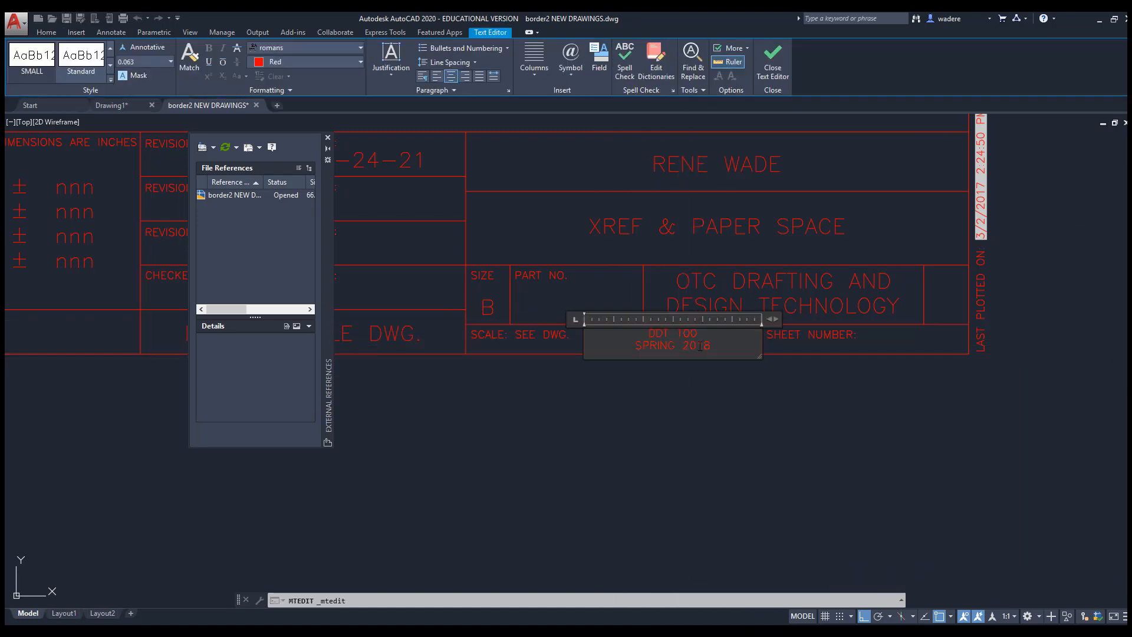
drag(700, 347, 735, 344)
click(718, 405)
middle_drag(850, 327, 741, 330)
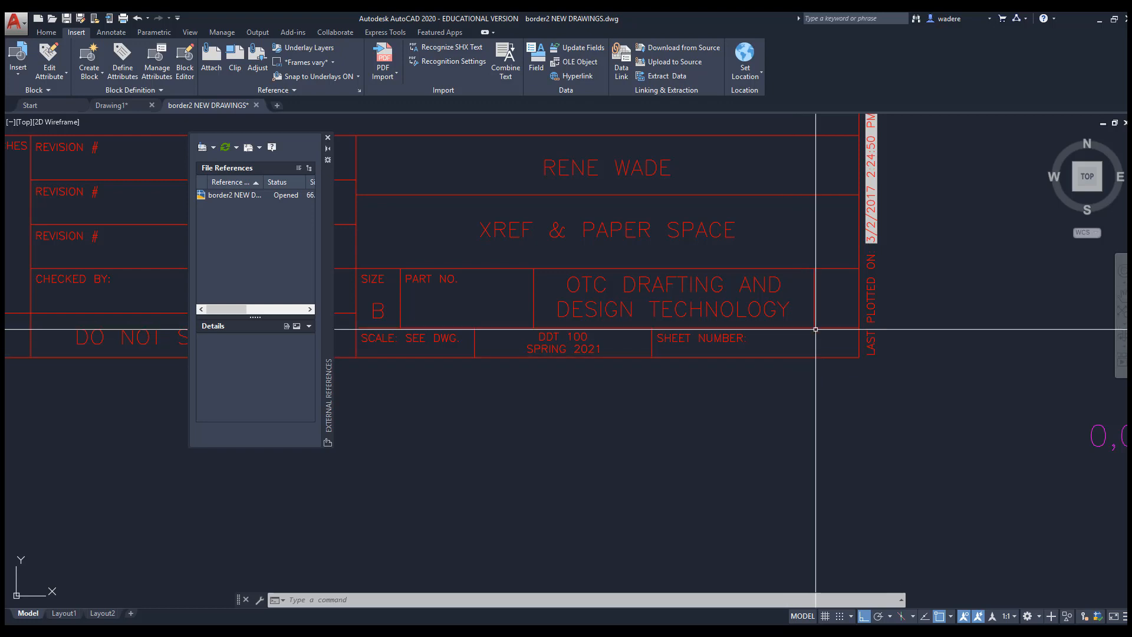
mouse_move(719, 314)
middle_down()
mouse_move(690, 378)
mouse_move(643, 399)
middle_up()
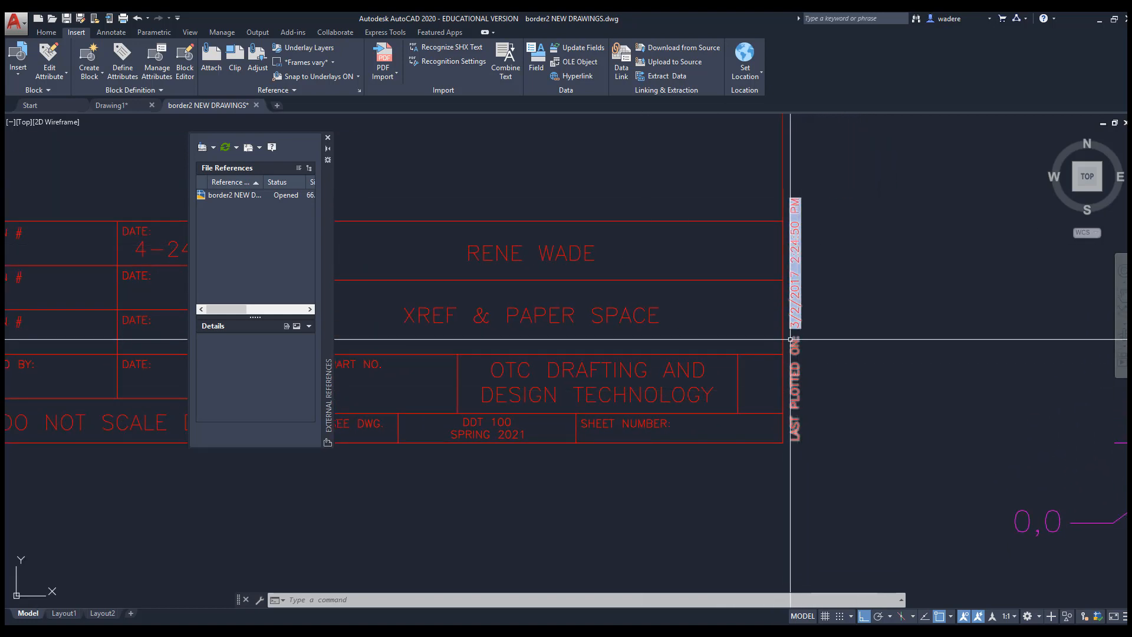
scroll(649, 354, down, 5)
middle_drag(616, 353, 646, 366)
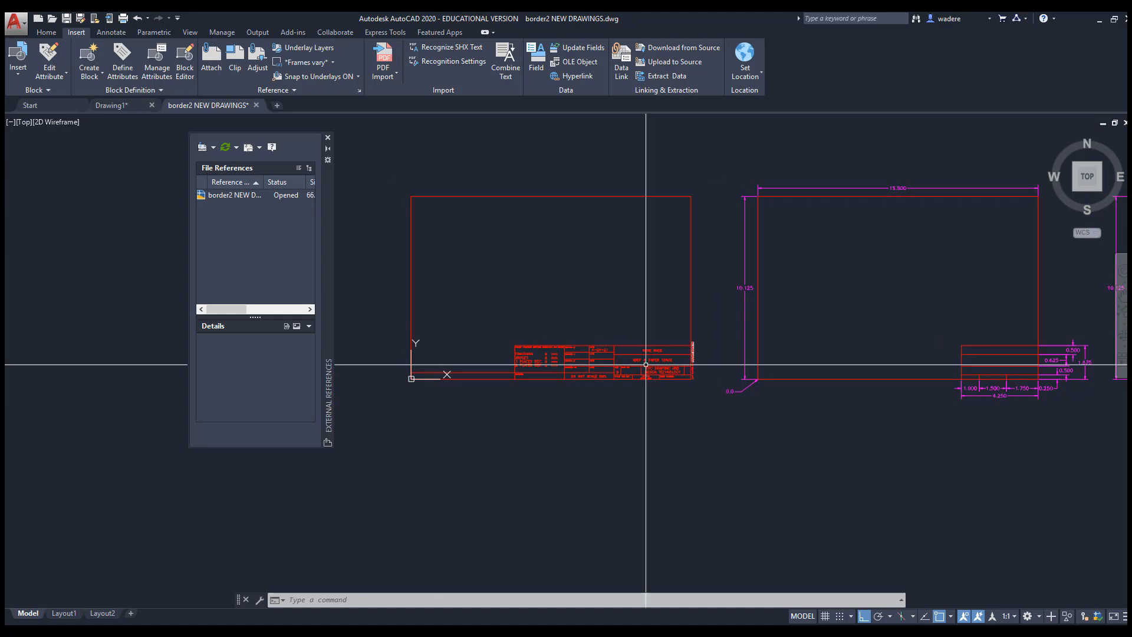
click(66, 18)
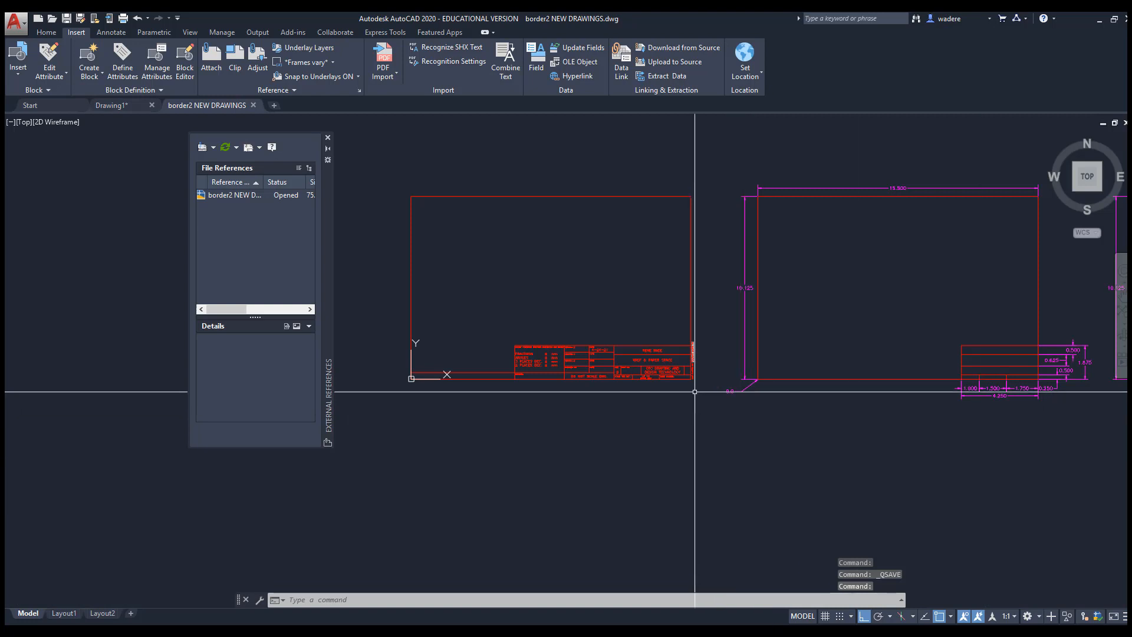
In Drawing1, reload the updated border xref and view the title block
key(ctrl+Tab)
click(971, 595)
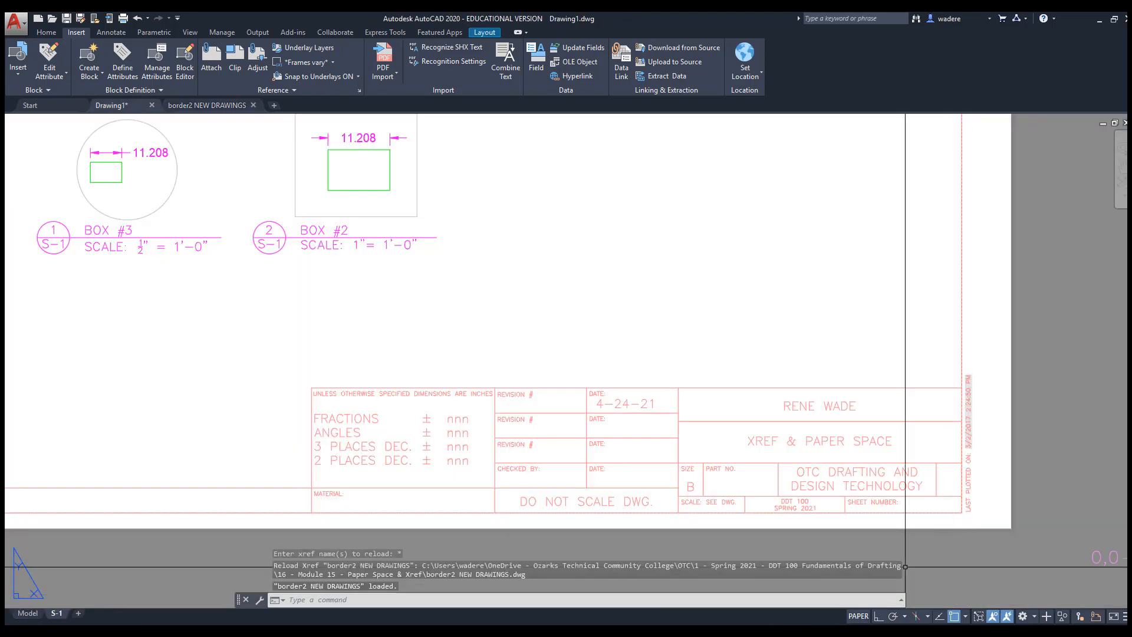
scroll(607, 378, down, 4)
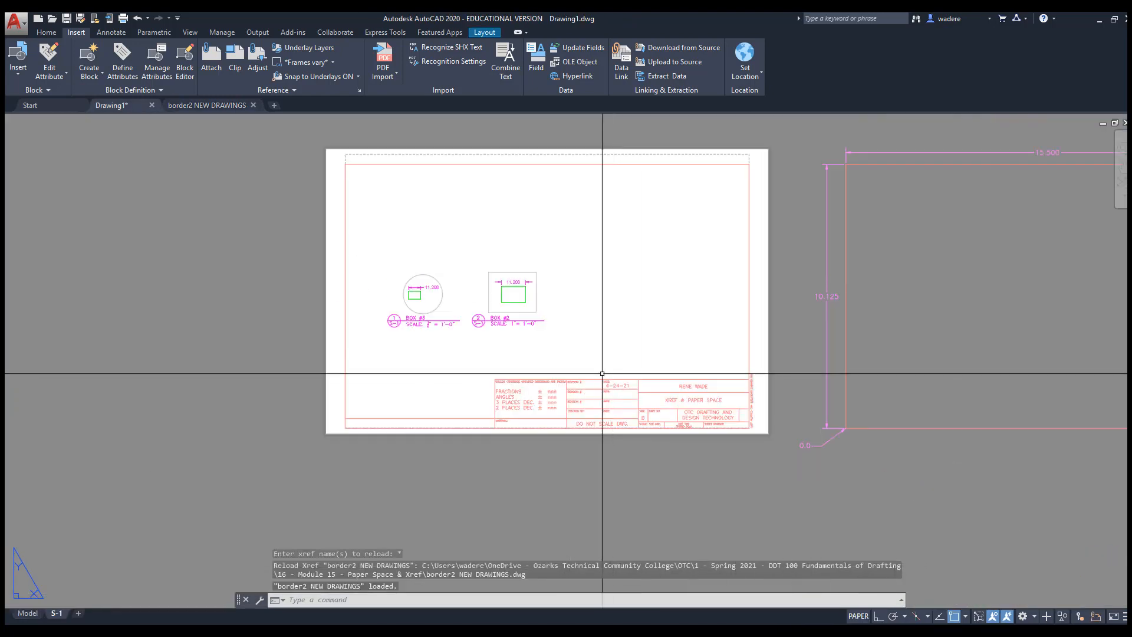
scroll(510, 411, up, 8)
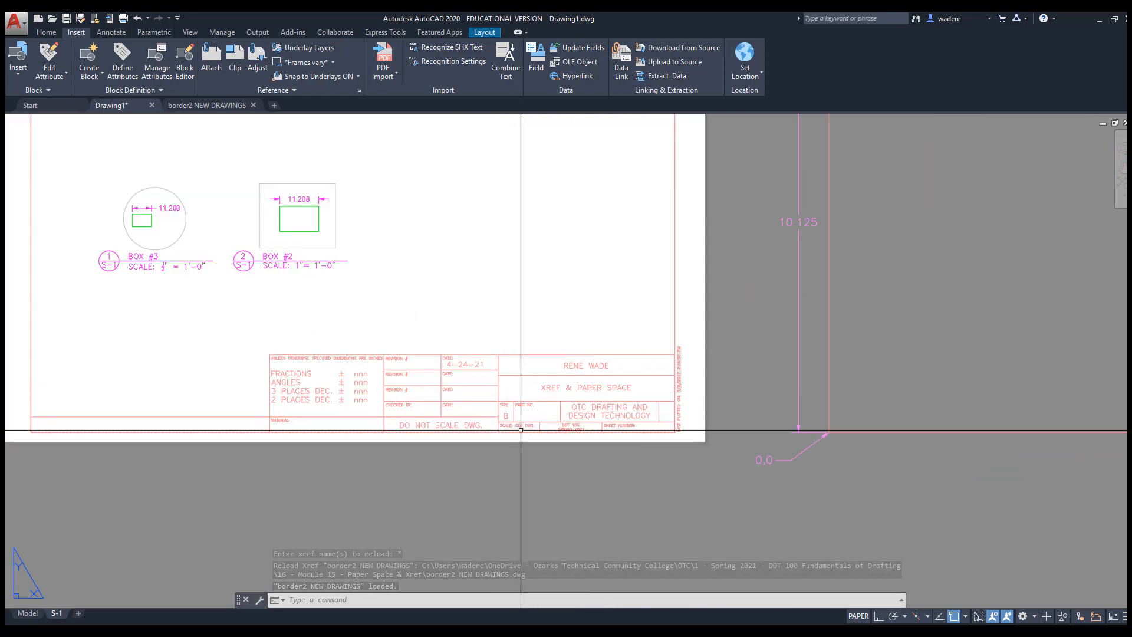
middle_drag(655, 428, 497, 437)
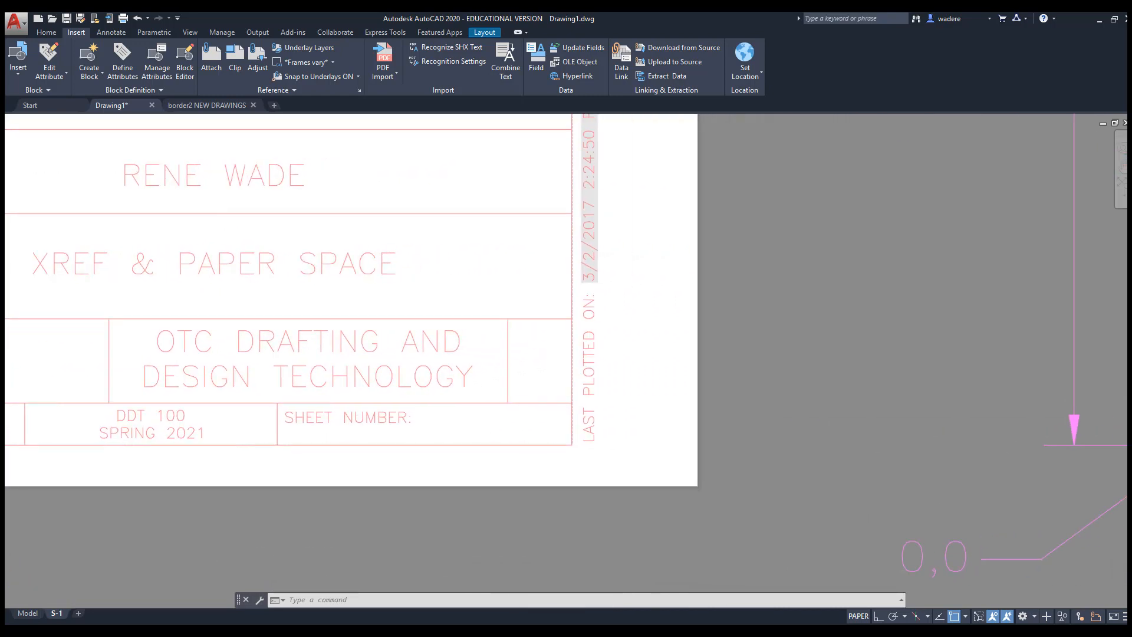
Start Multiline Text from the Annotate tab
click(111, 32)
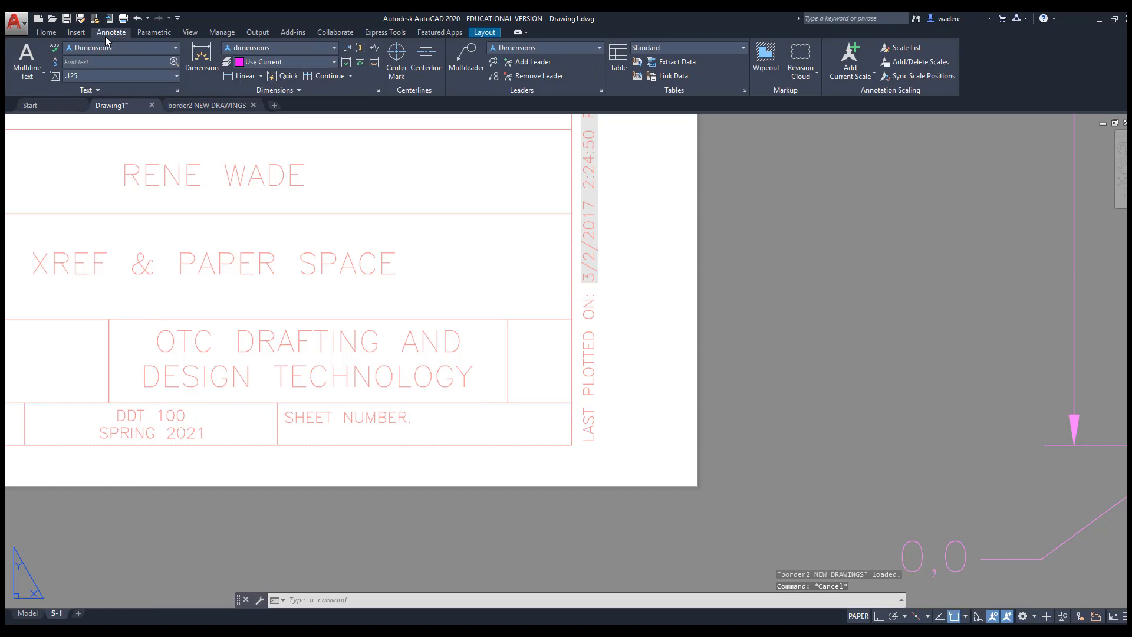
click(30, 76)
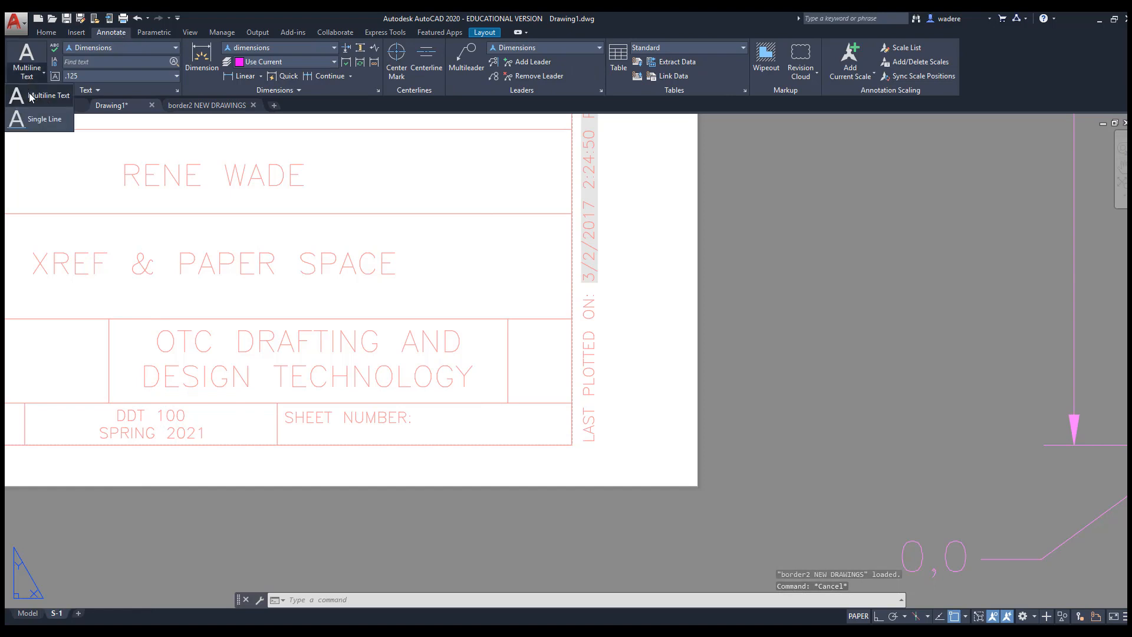
click(31, 96)
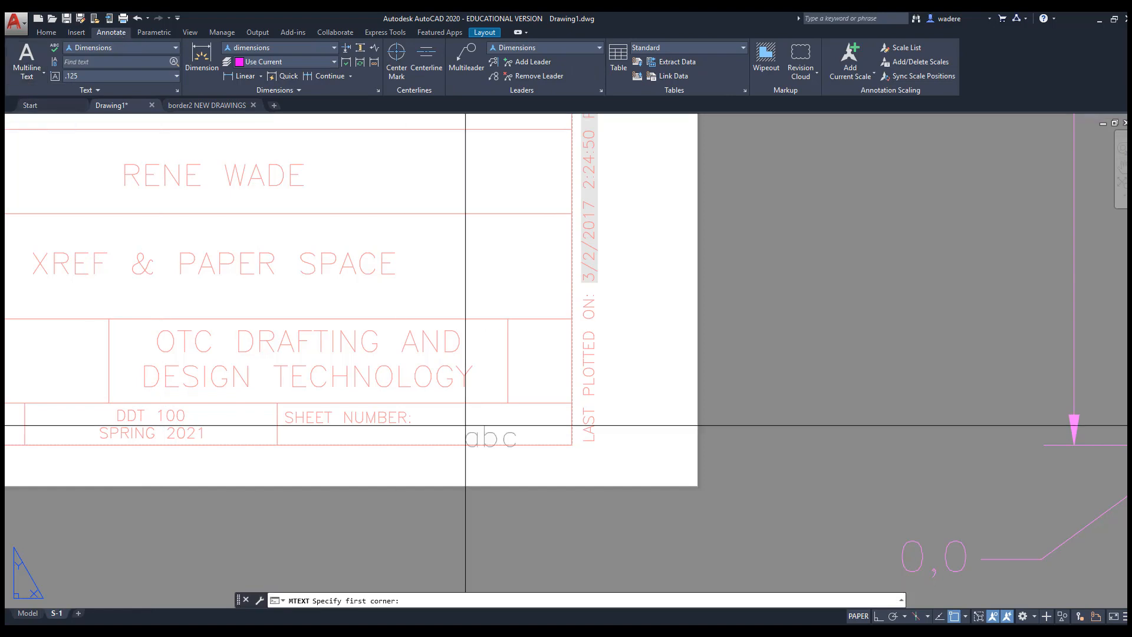
Write S-1 as multiline text in the SHEET NUMBER cell
click(418, 409)
click(563, 442)
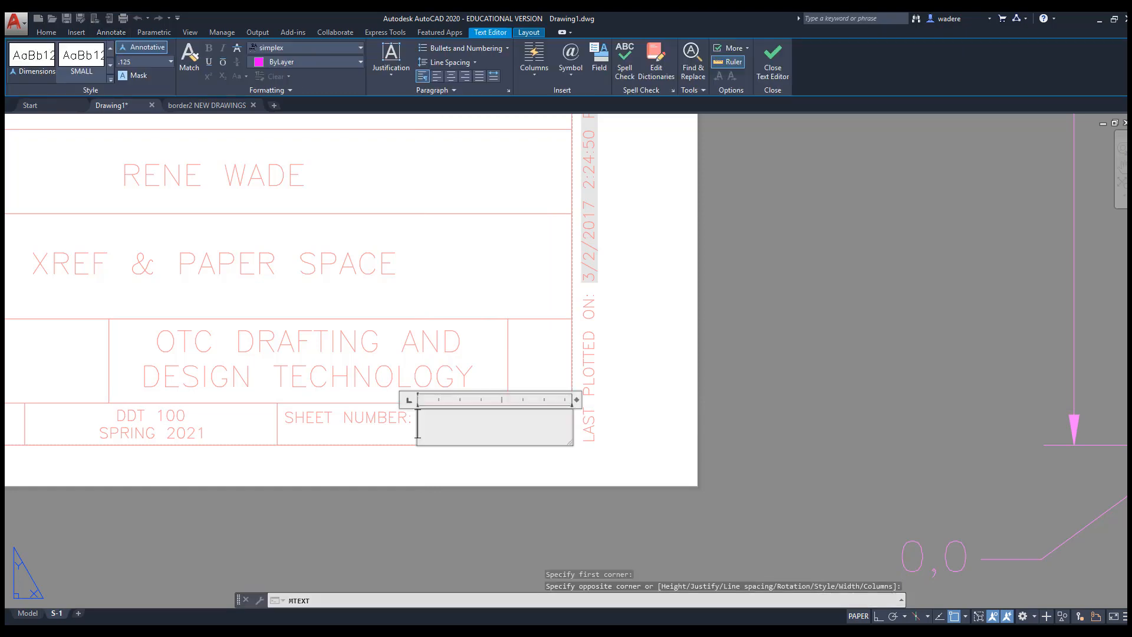
text(S-)
click(855, 384)
scroll(583, 408, down, 4)
scroll(384, 403, up, 4)
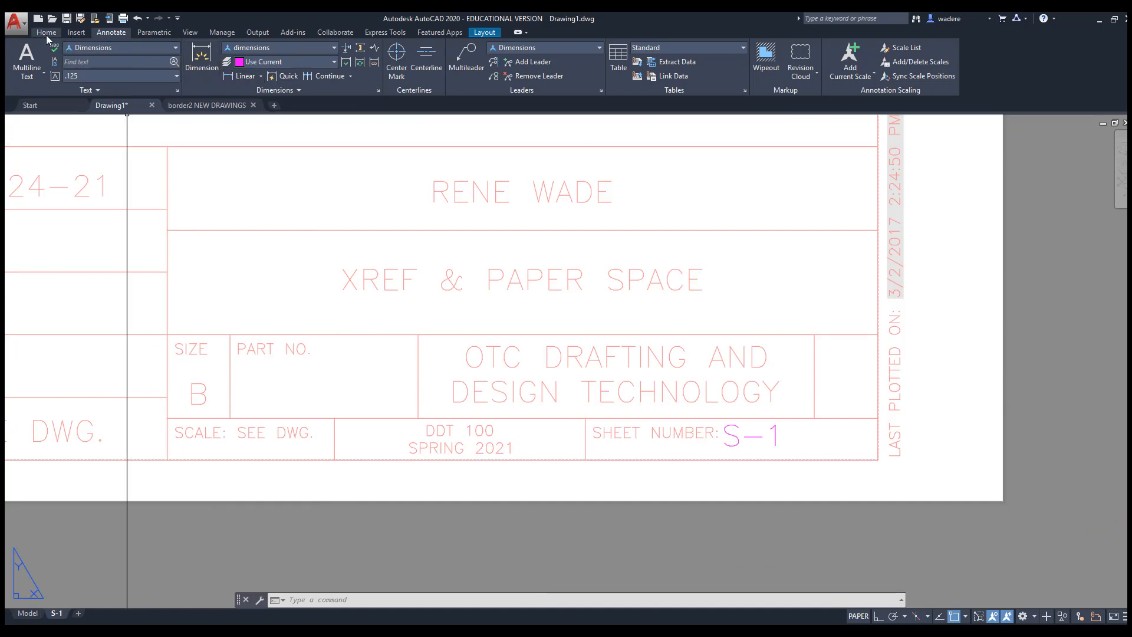
Write BOXES as multiline text in the PART NO. cell
click(36, 57)
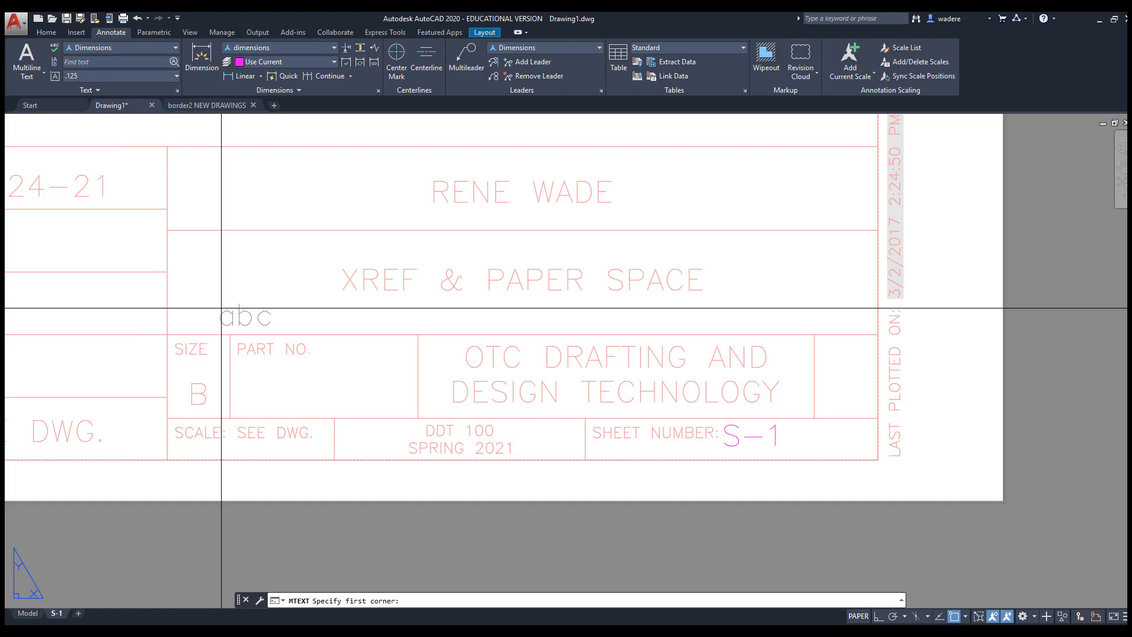
click(245, 364)
click(392, 399)
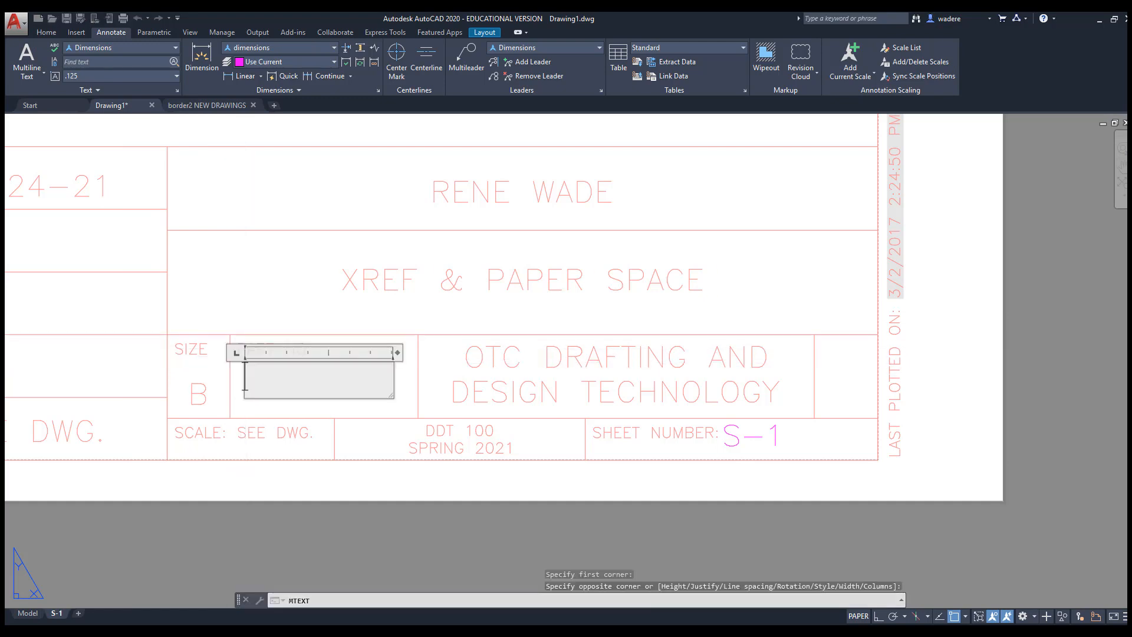
text(BOXE)
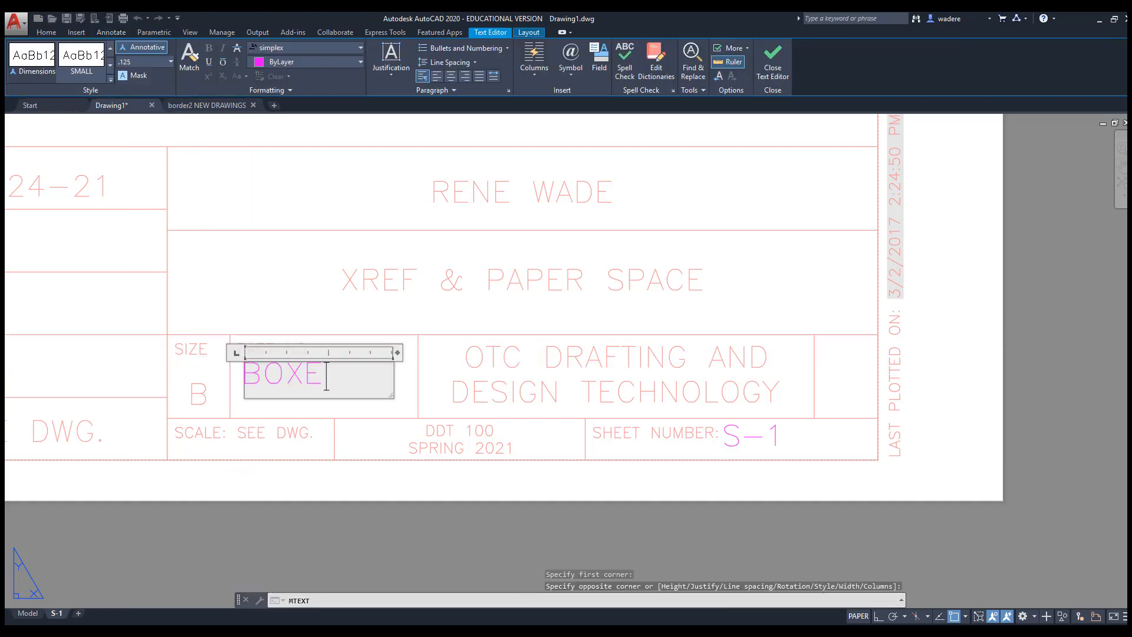
text(DS)
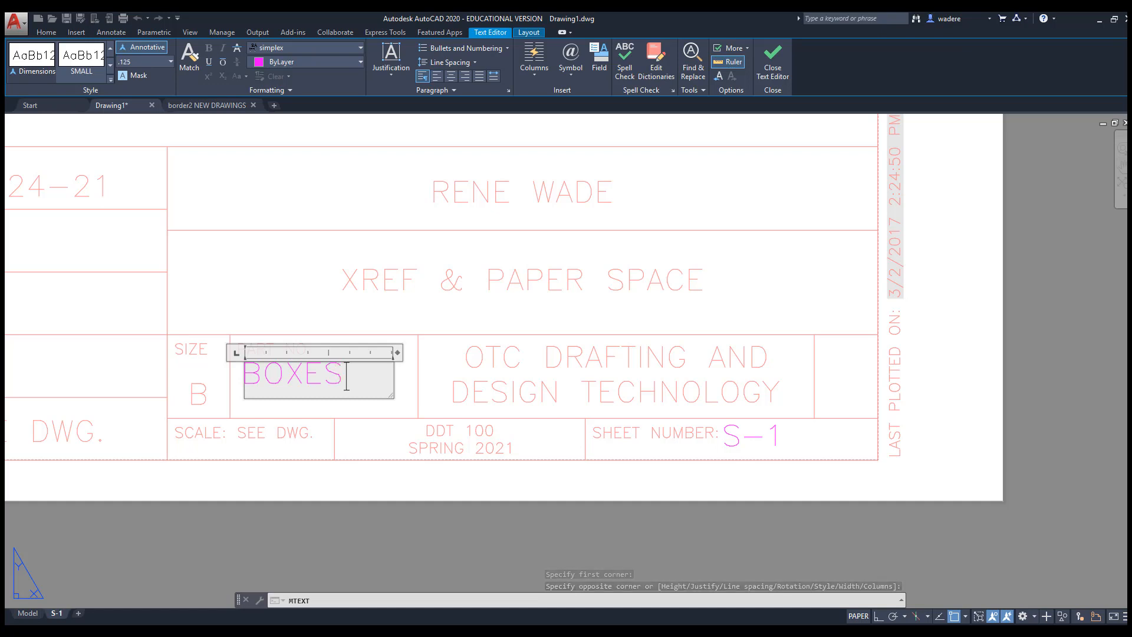
click(380, 496)
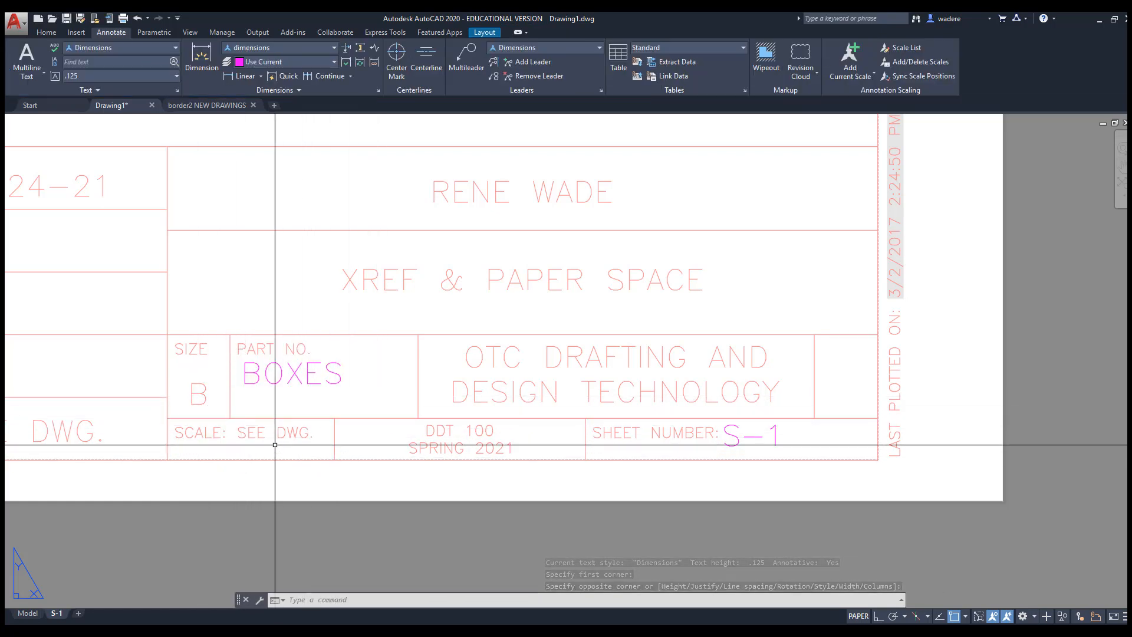
scroll(240, 342, down, 8)
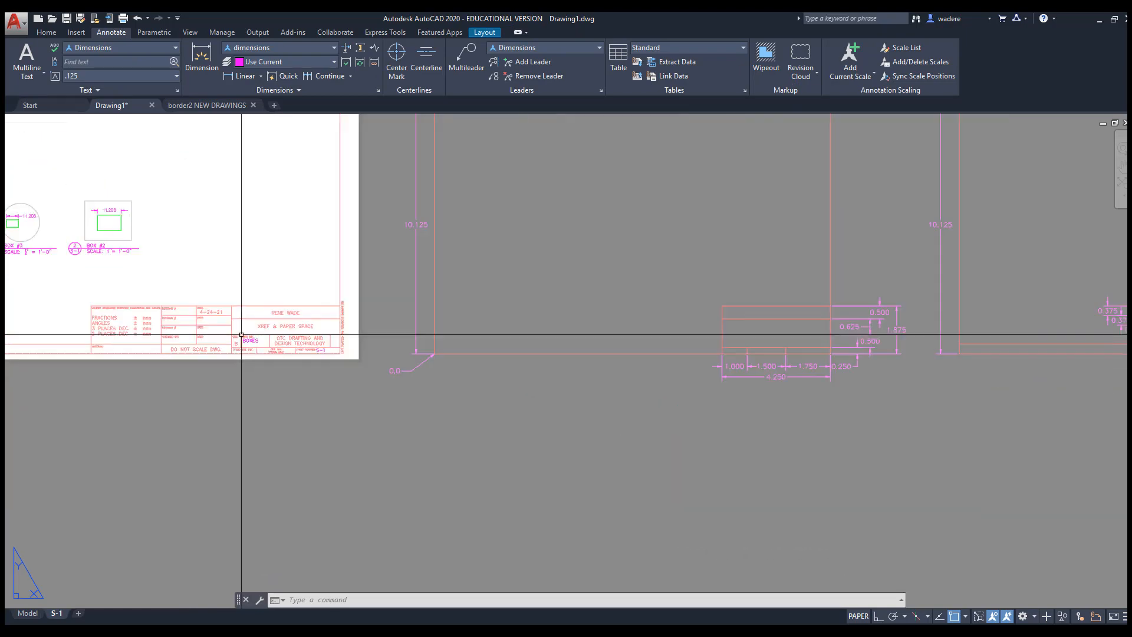
Preview sheet S-1 plotted through PDF Report Writer on 11x17, landscape at 1:1
middle_drag(240, 342, 466, 371)
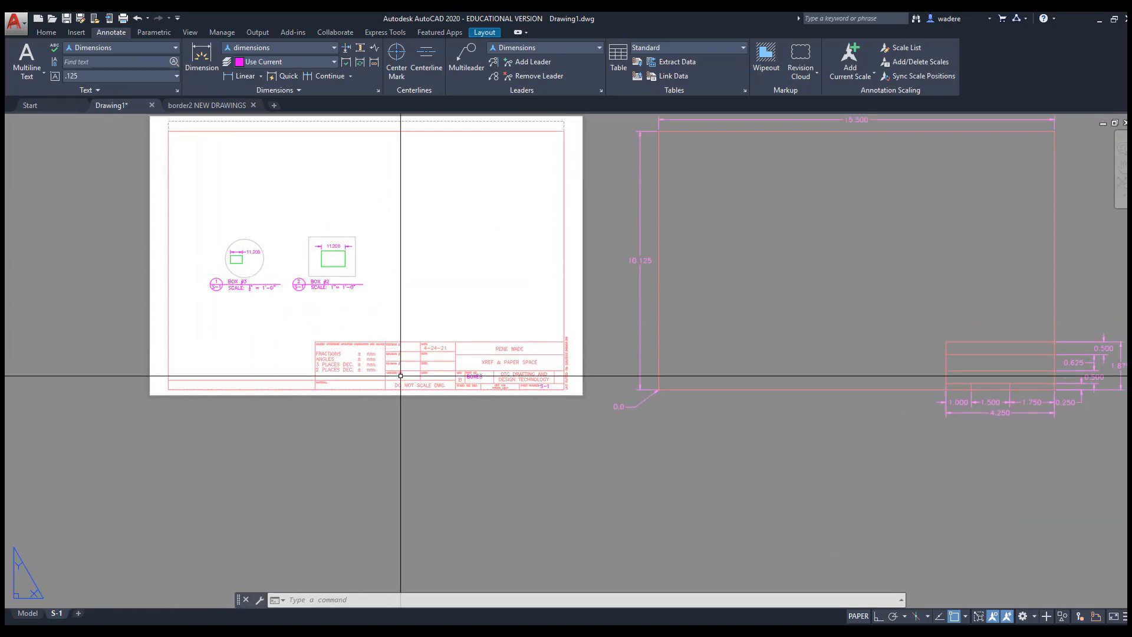
scroll(397, 374, up, 4)
scroll(403, 382, down, 6)
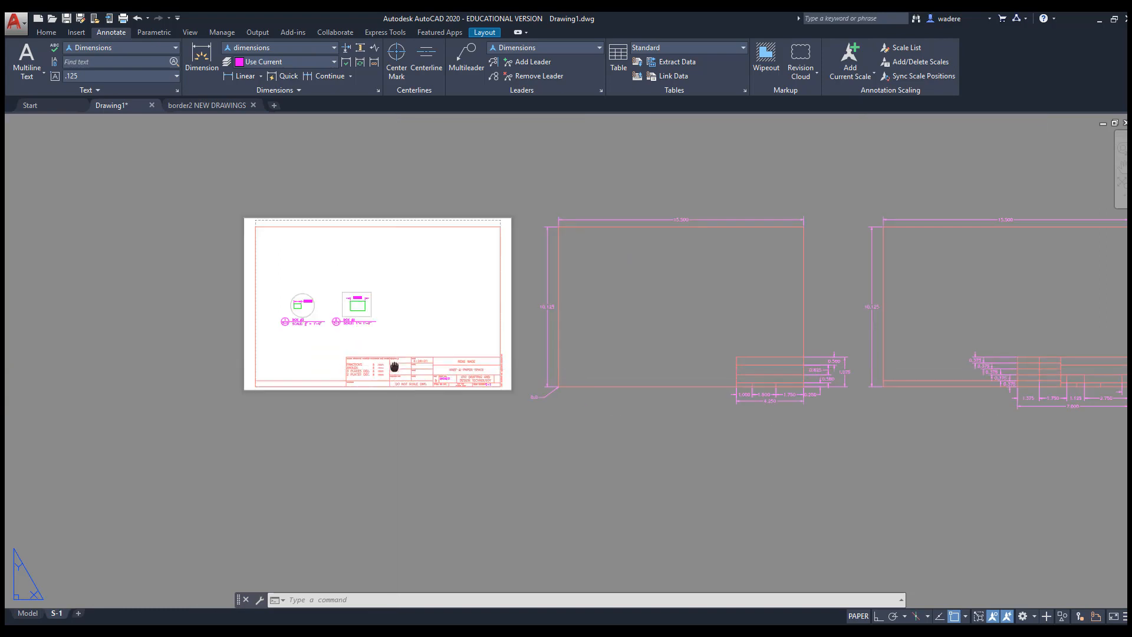
middle_drag(397, 363, 430, 435)
scroll(430, 394, up, 4)
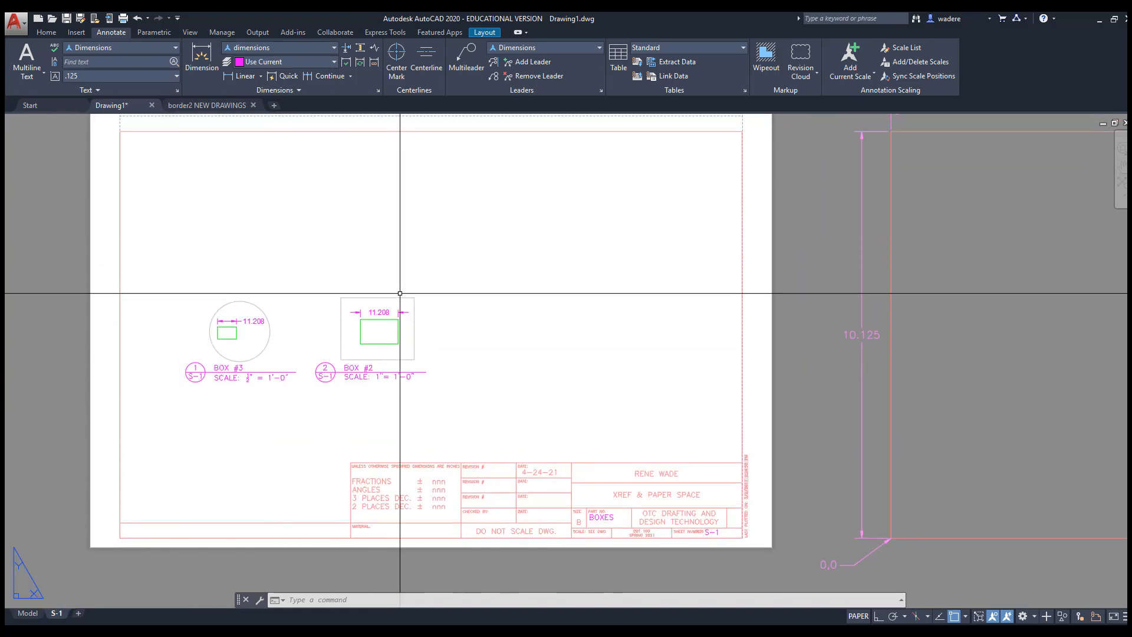
middle_drag(399, 303, 418, 316)
key(Escape)
key(Escape)
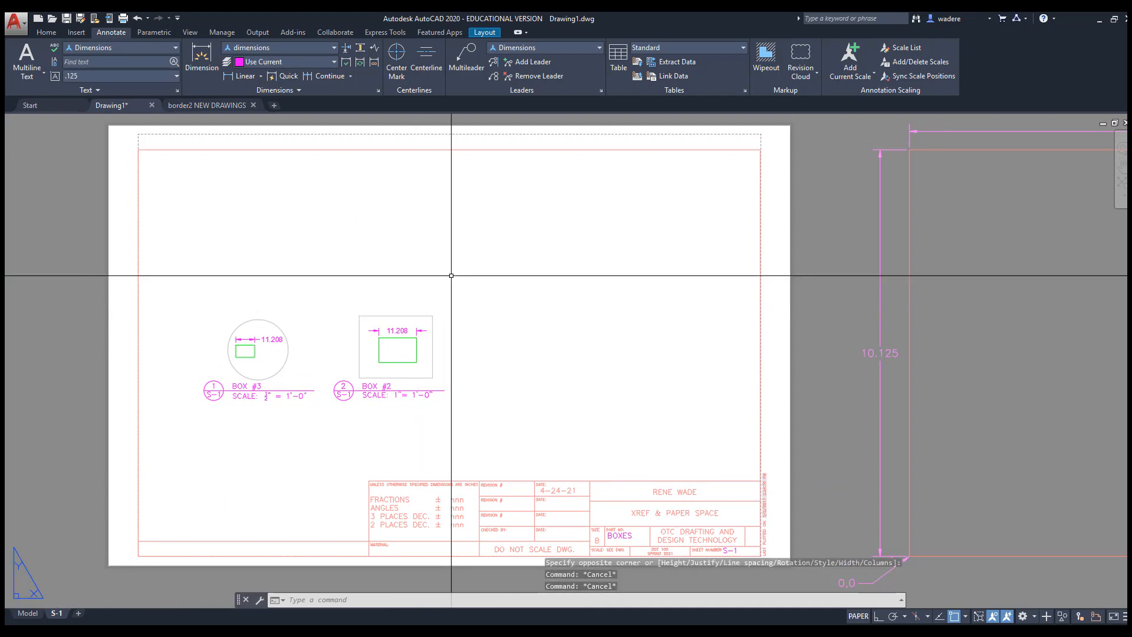
click(123, 19)
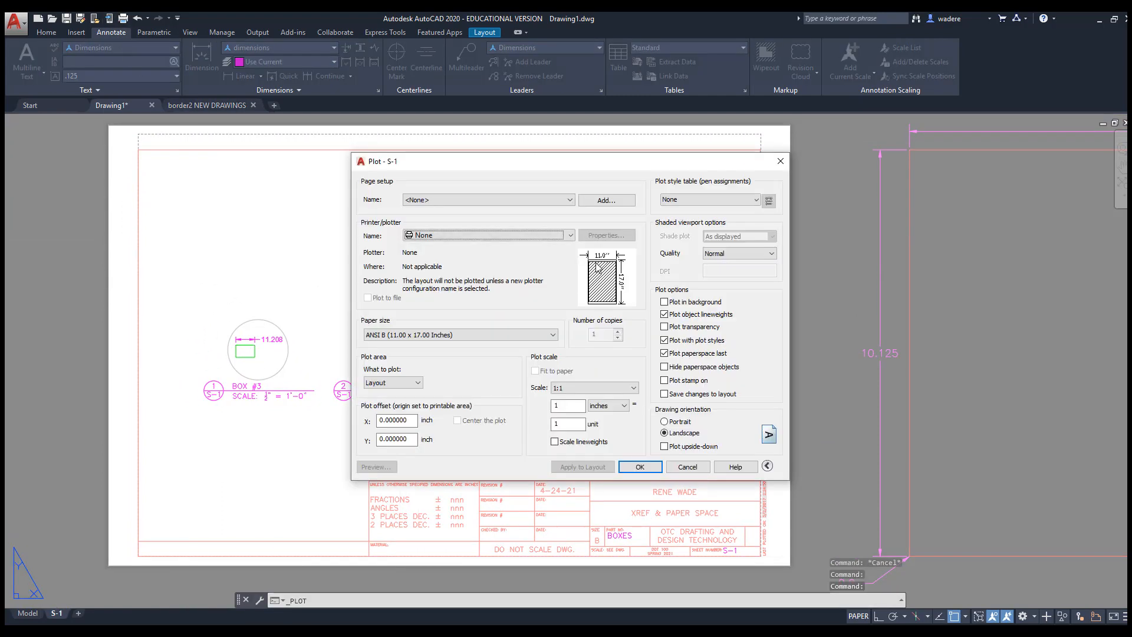
click(571, 235)
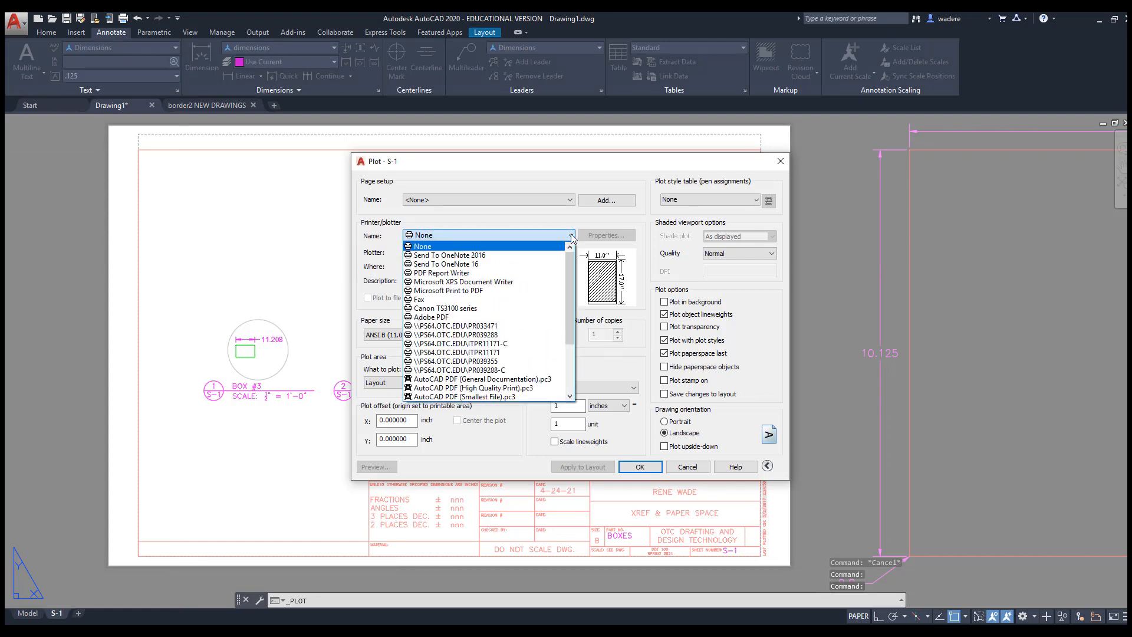
click(450, 273)
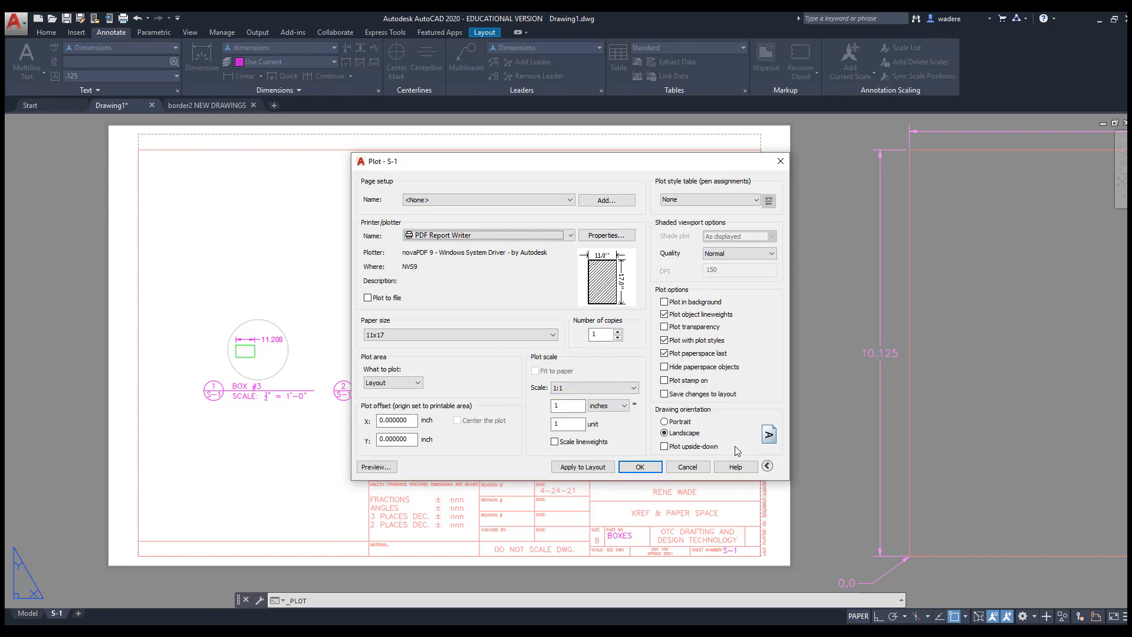
click(378, 467)
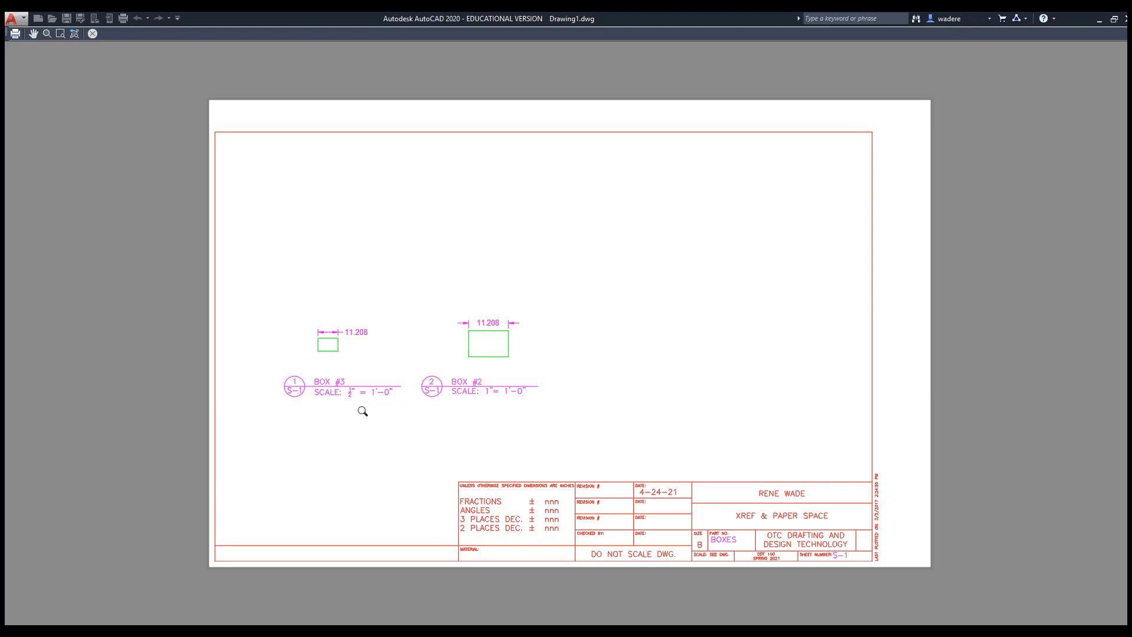
click(93, 34)
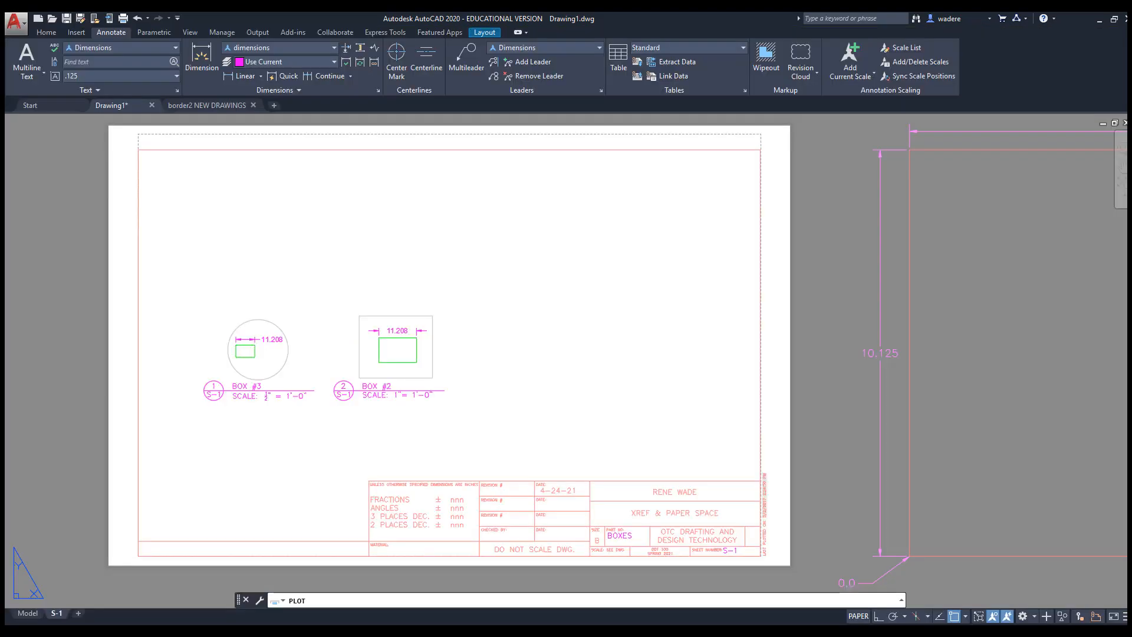
Set the plot offset to X 0.5 and Y 0.25 and preview the shifted S-1 page
double_click(412, 419)
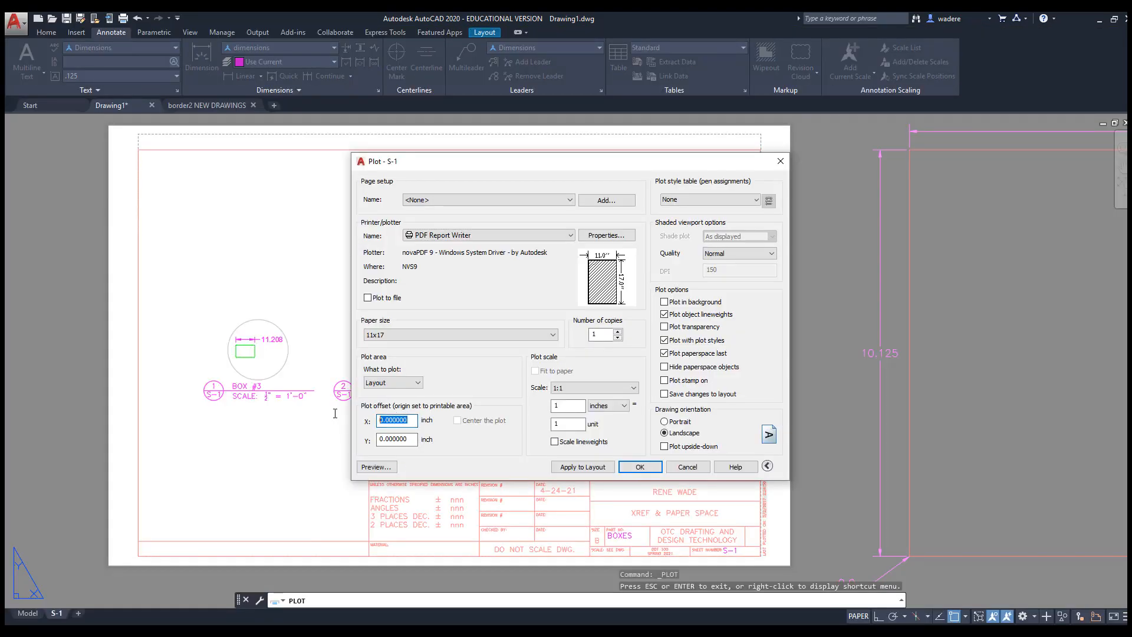
text(.)
double_click(397, 439)
text(.)
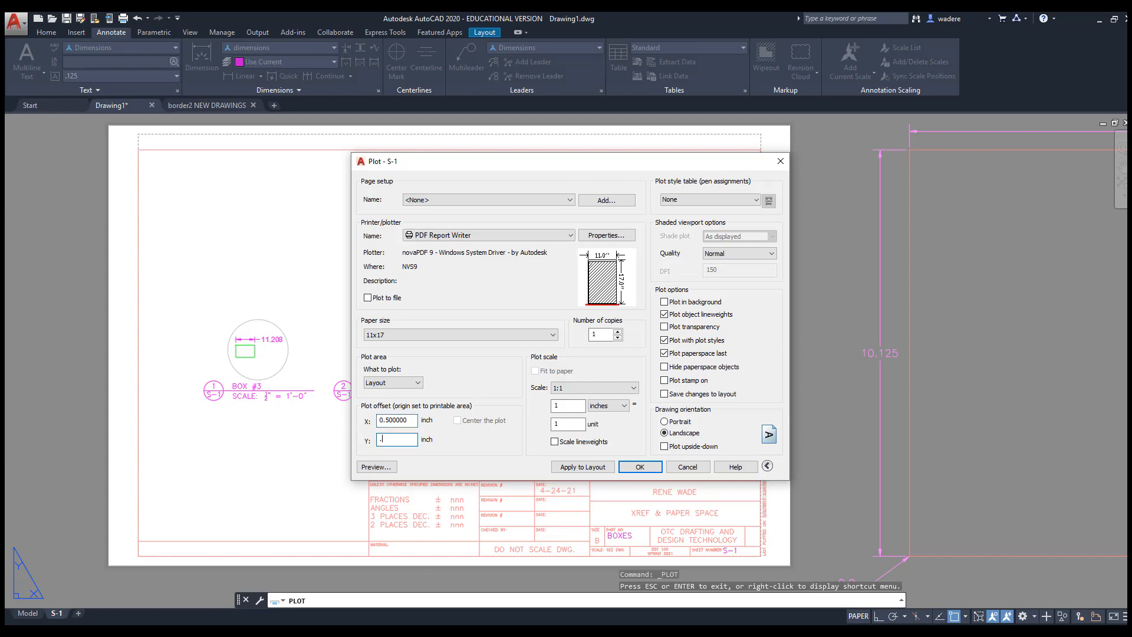
click(367, 465)
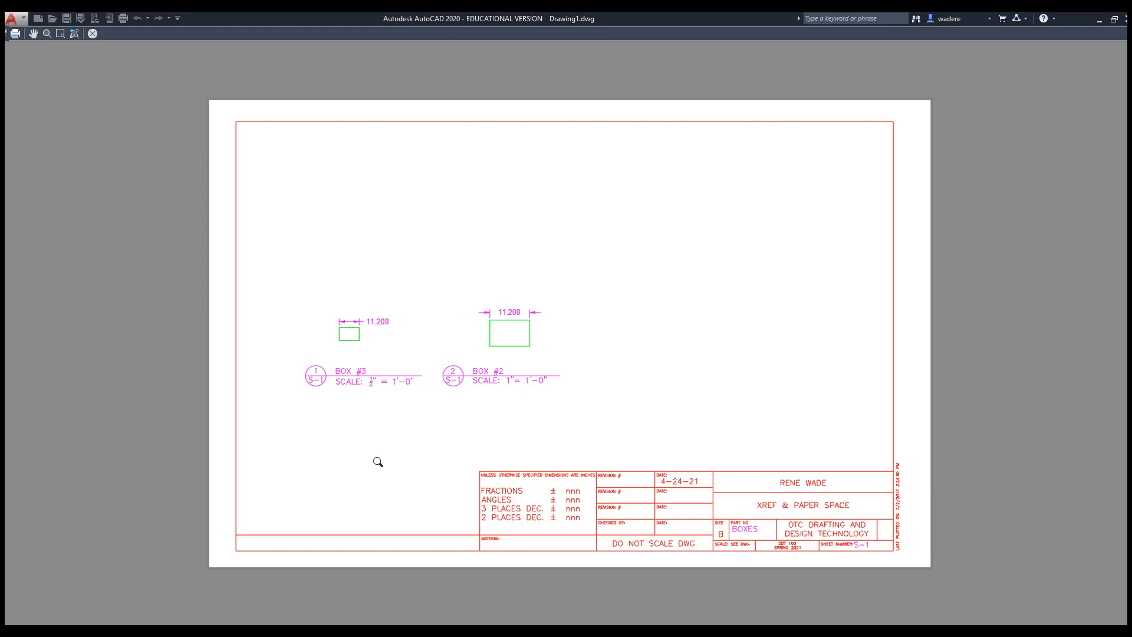
key(Escape)
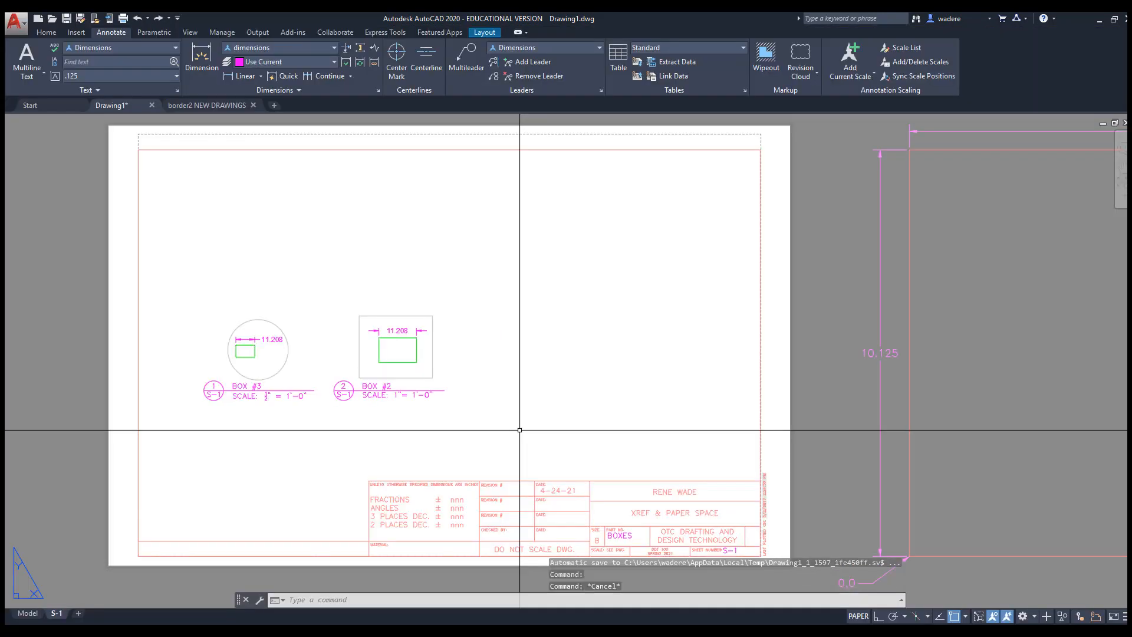
scroll(518, 429, down, 3)
scroll(435, 393, up, 4)
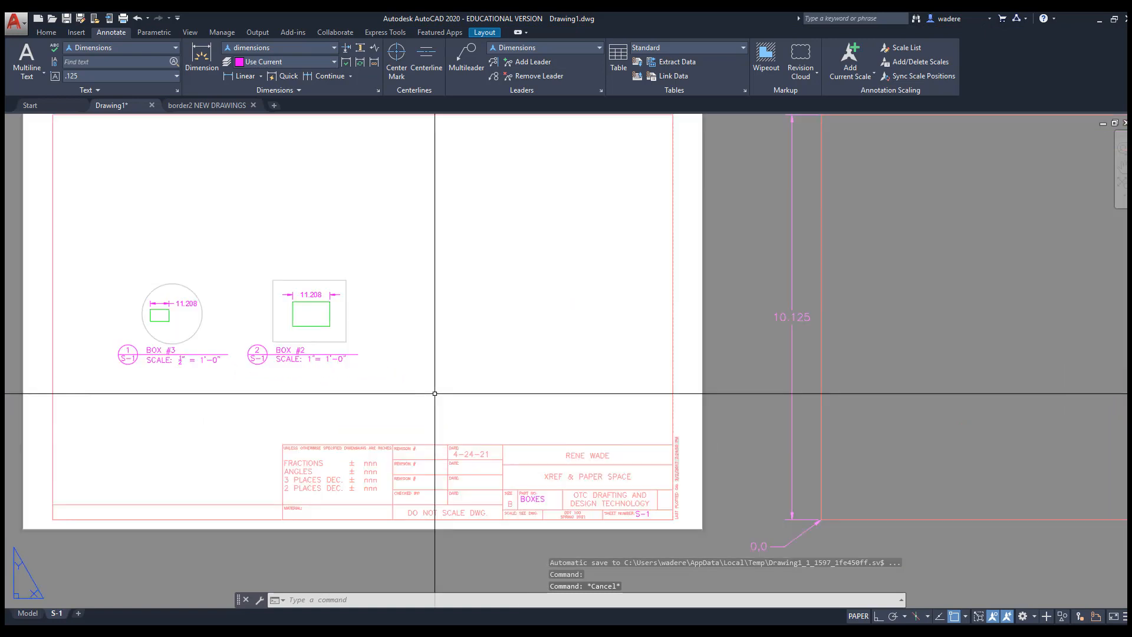
middle_drag(435, 393, 477, 427)
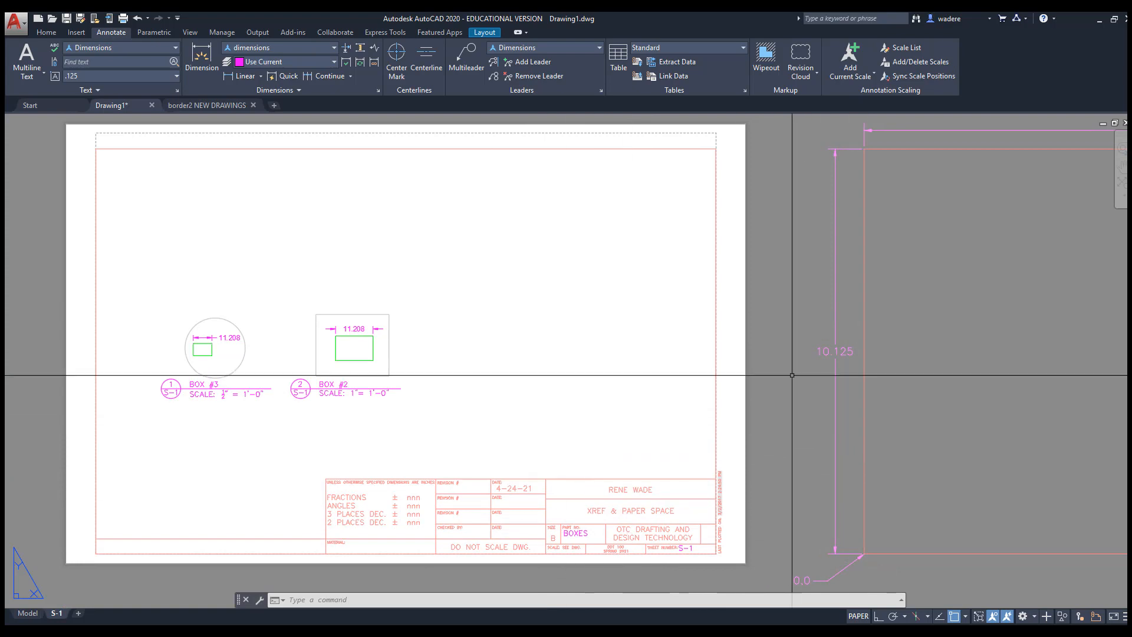
Copy the S-1 layout to the end of the layout list
right_click(56, 616)
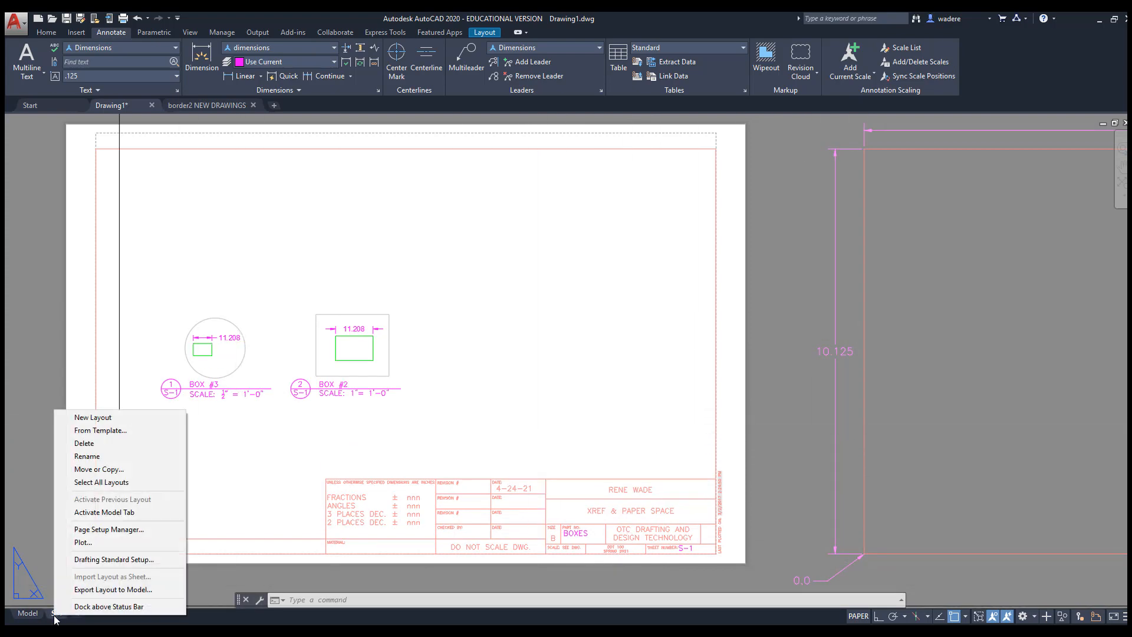
click(85, 470)
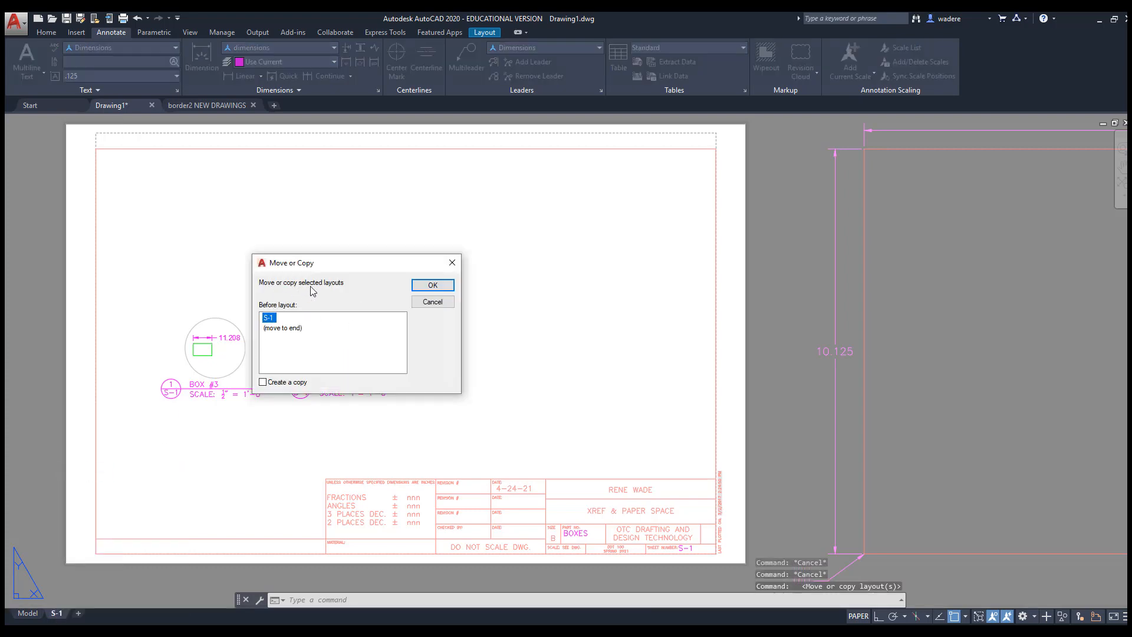
click(280, 329)
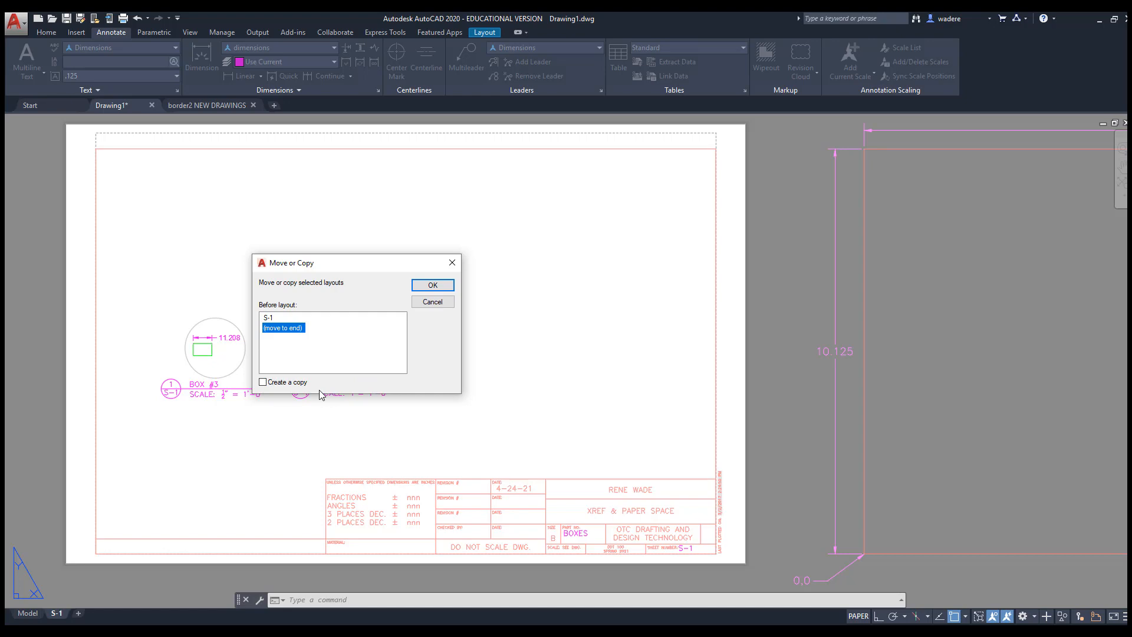
click(263, 382)
click(433, 286)
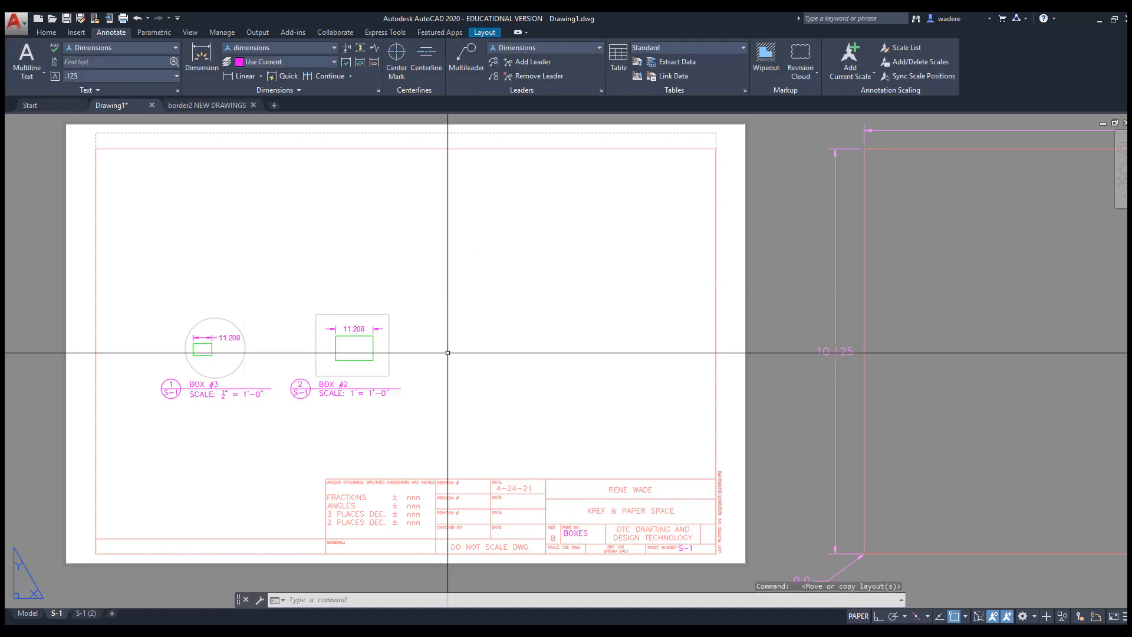
Rename the copied S-1 (2) layout to S-2 and zoom in on its callouts
click(85, 613)
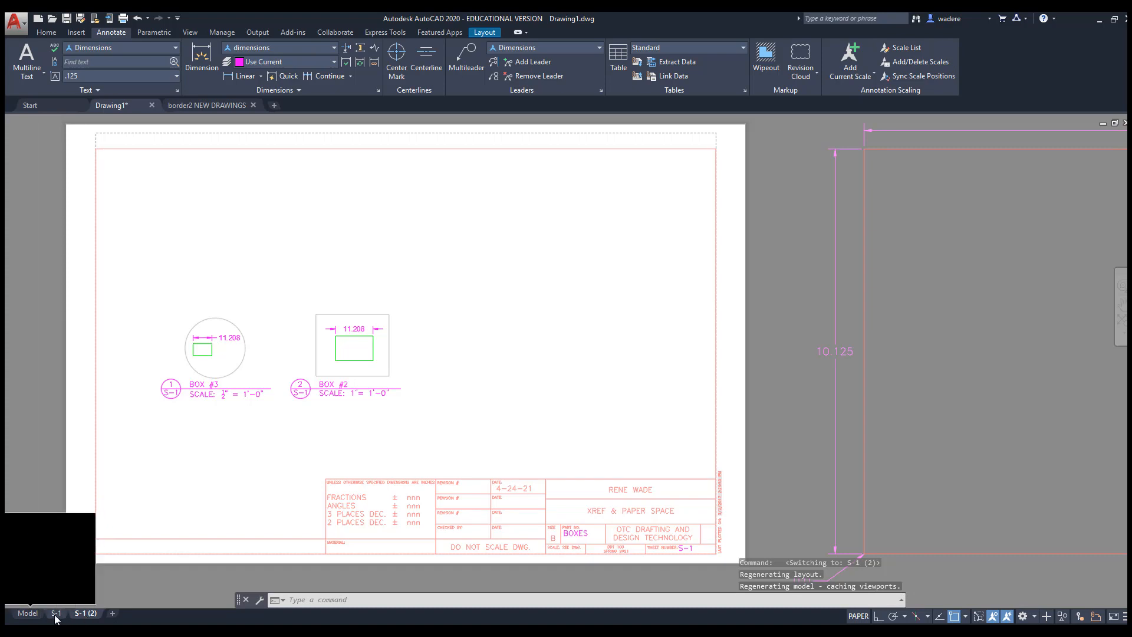
click(56, 613)
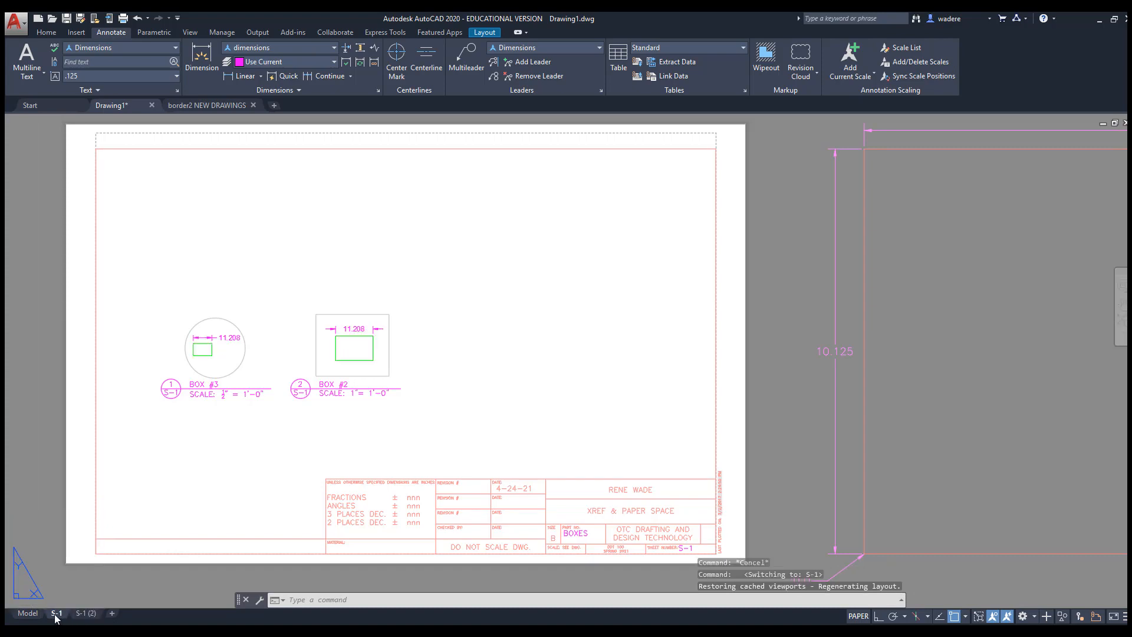
right_click(91, 616)
click(134, 453)
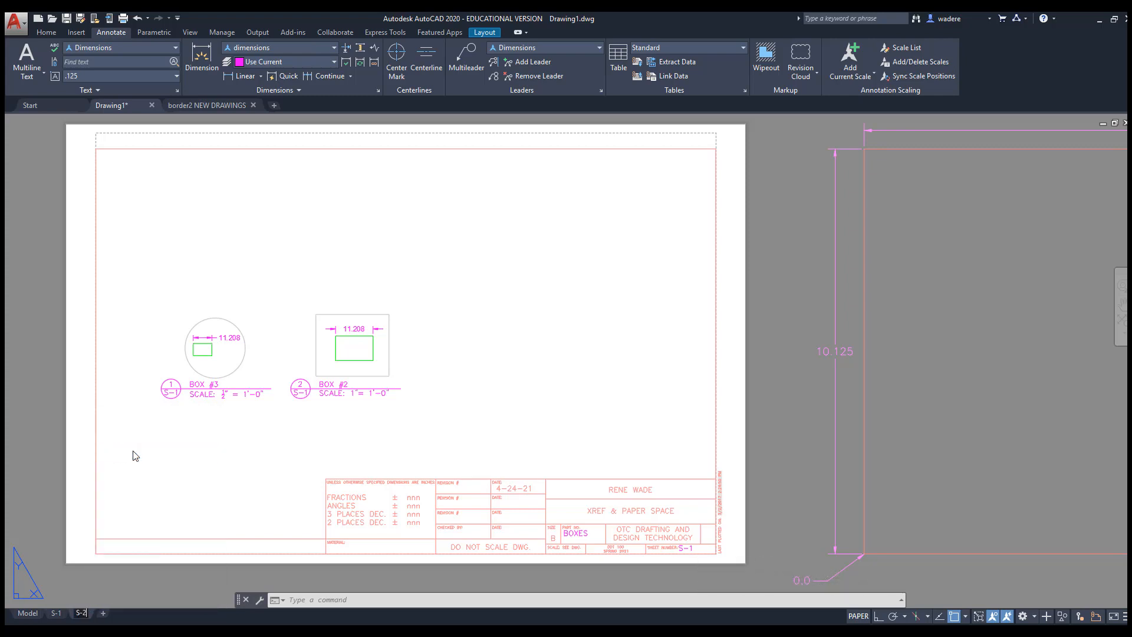
click(189, 440)
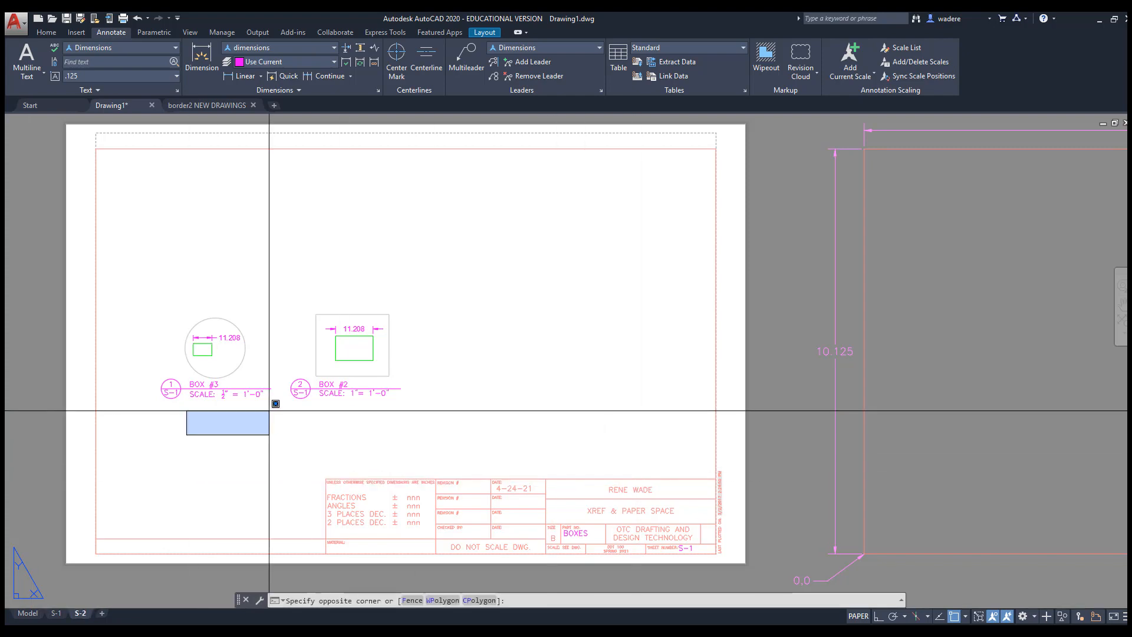
key(Escape)
key(Escape)
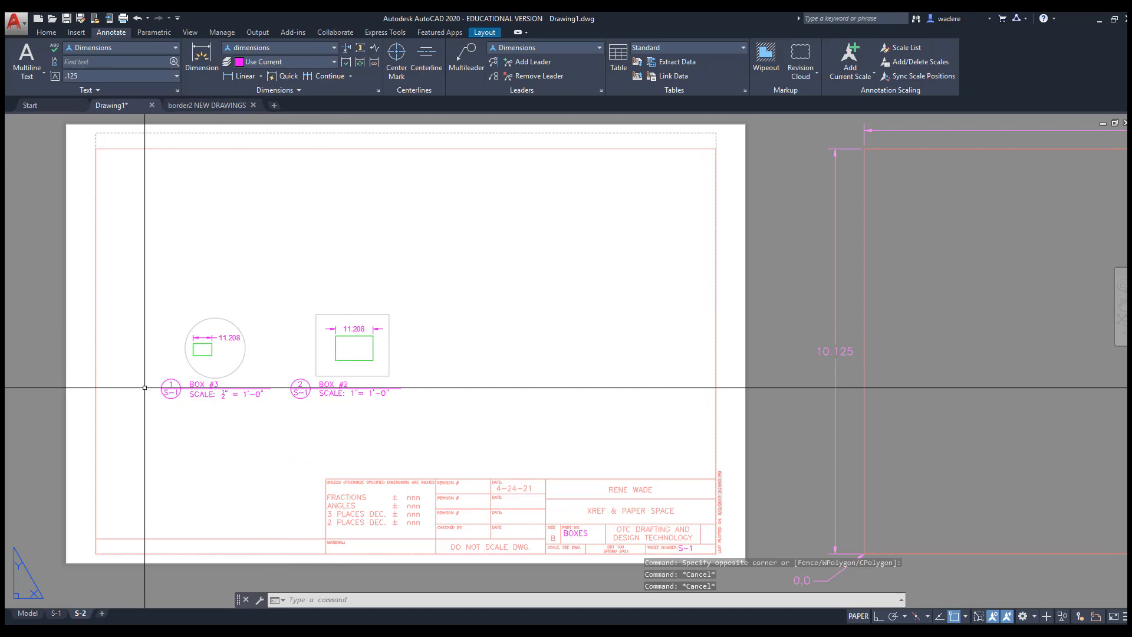
scroll(165, 393, up, 3)
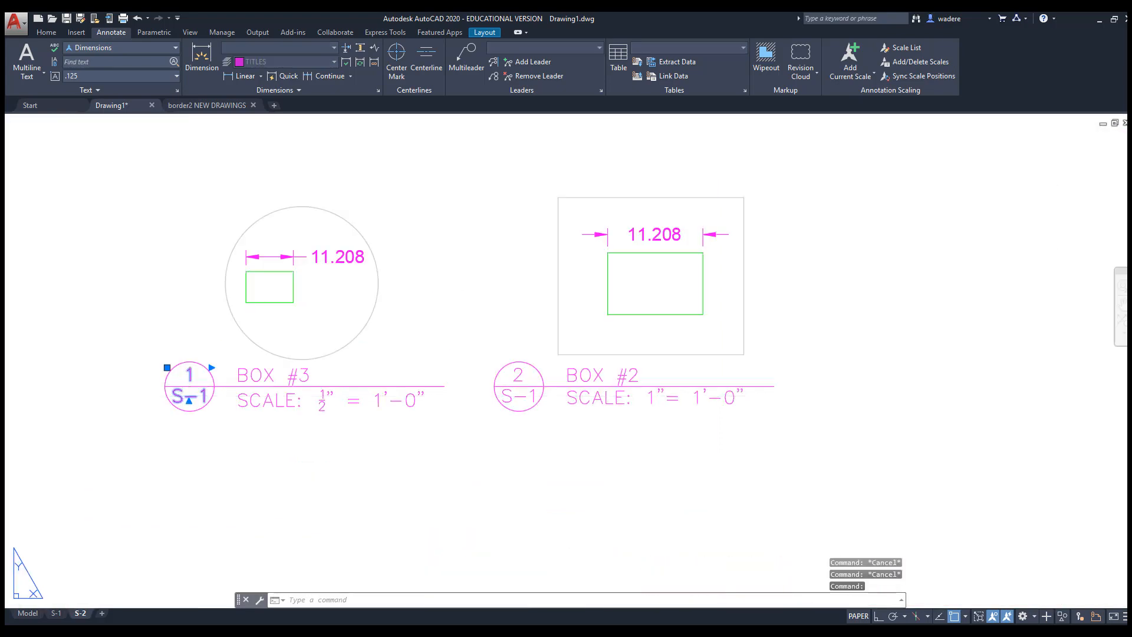
Change the BOX #3 and BOX #2 callouts to reference sheet S-2
double_click(189, 391)
text(2)
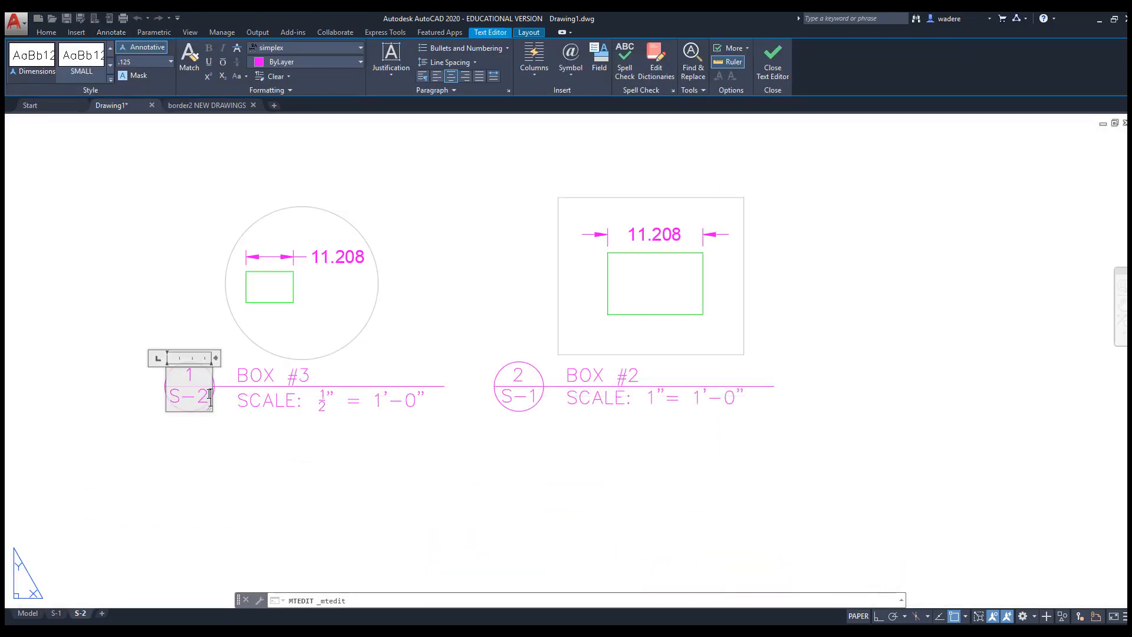
click(285, 451)
double_click(534, 393)
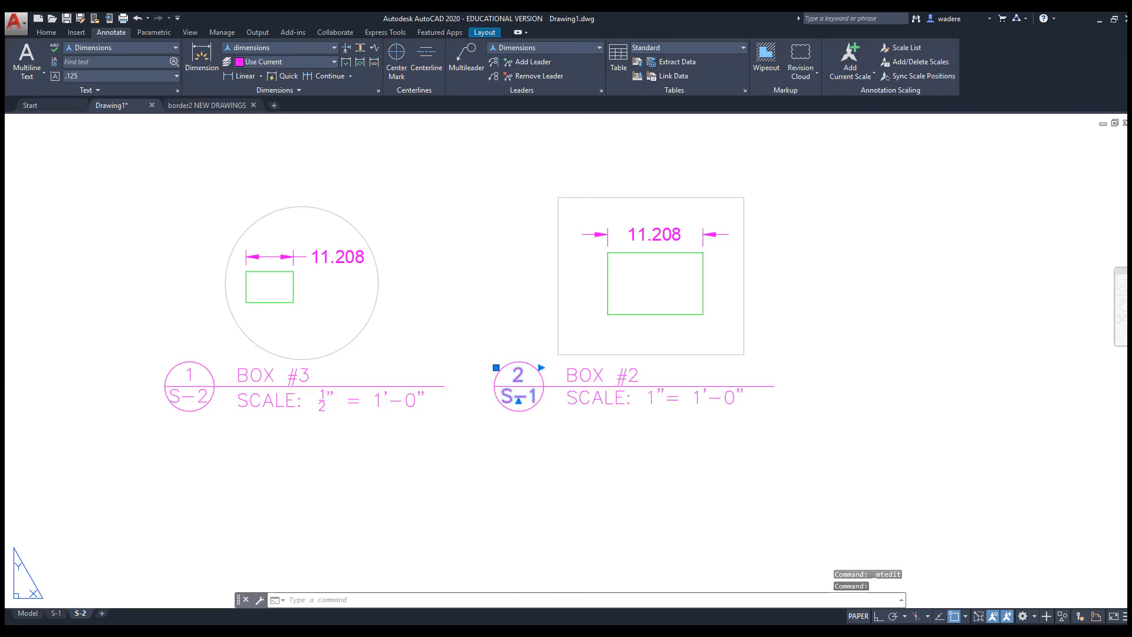
click(600, 452)
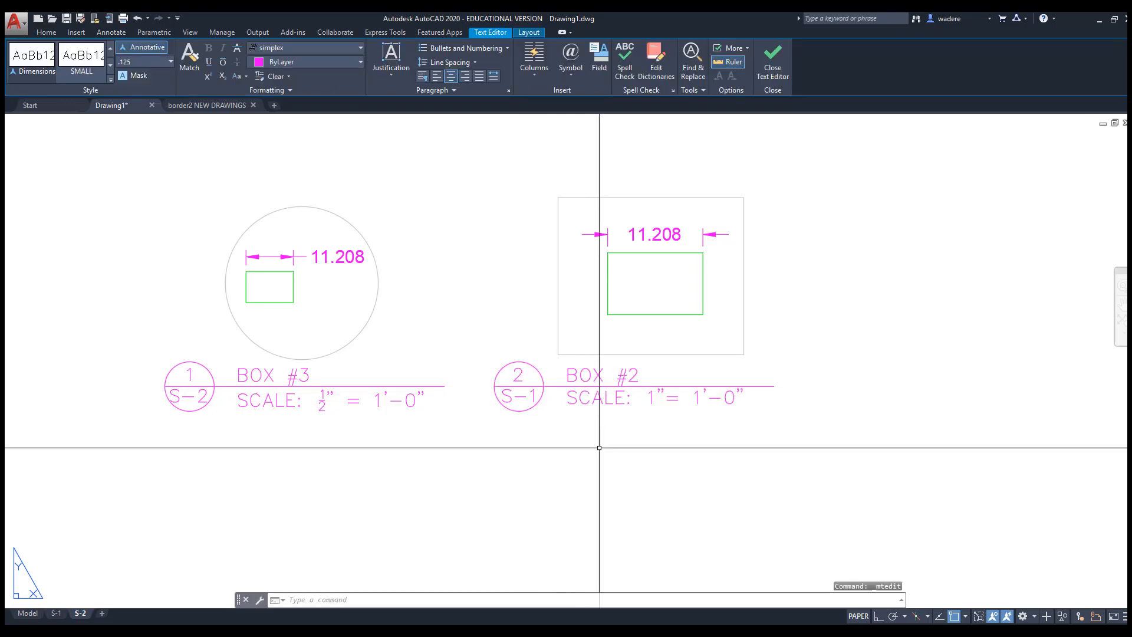
click(519, 392)
double_click(518, 396)
drag(530, 397, 543, 398)
text(2)
click(594, 450)
Change the title block part number to BOXES2 and the sheet number to S-2
scroll(594, 452, down, 7)
middle_drag(634, 478, 336, 354)
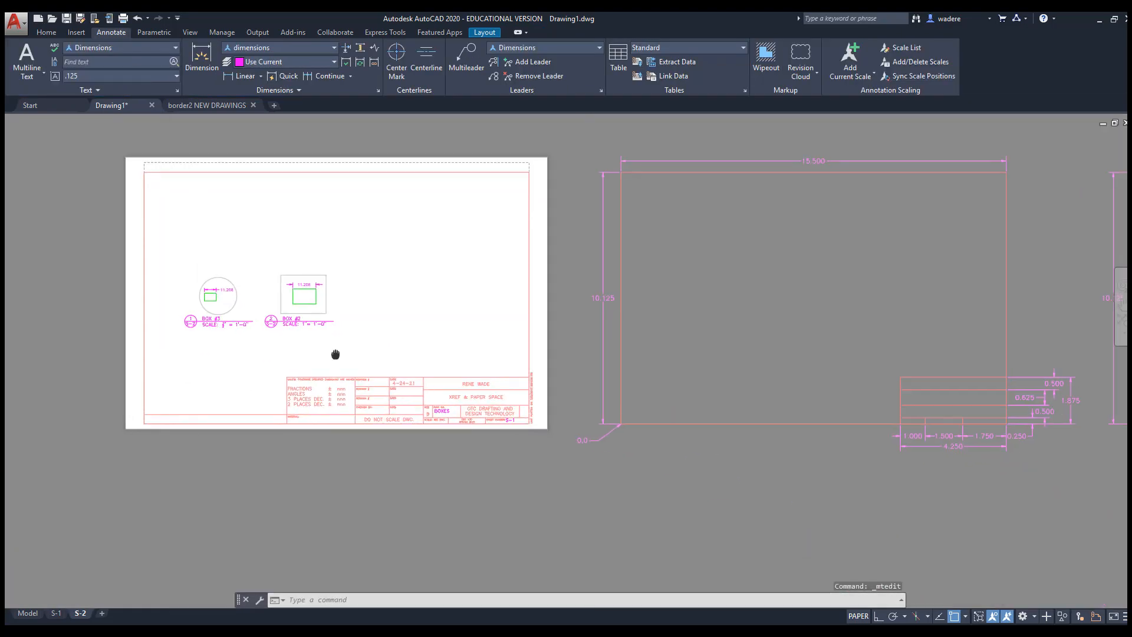
scroll(488, 422, up, 6)
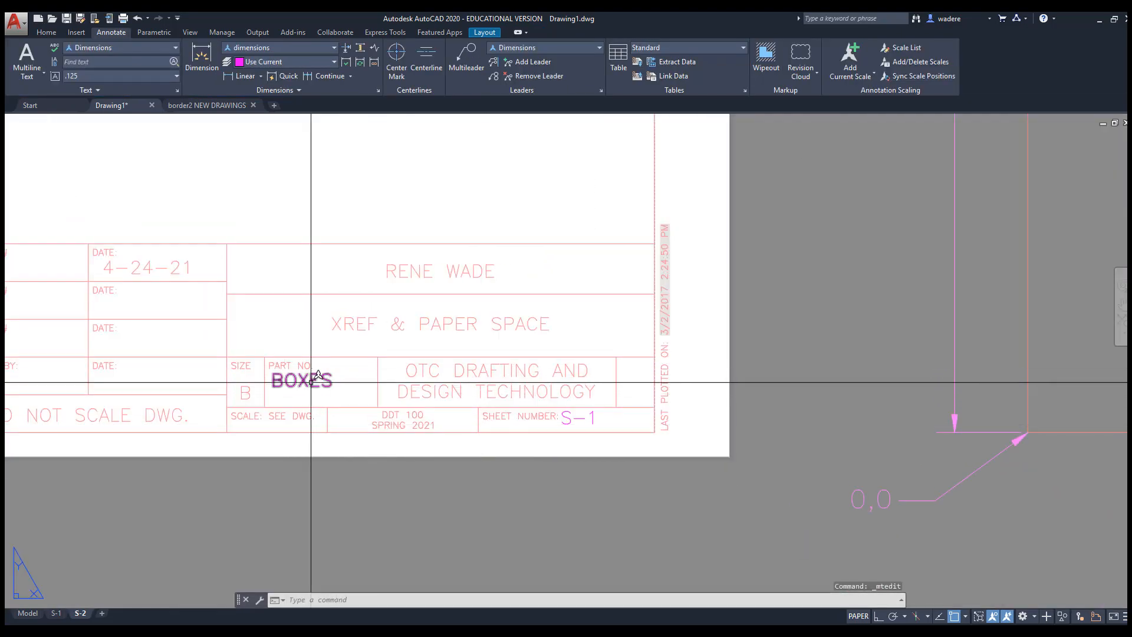
double_click(311, 382)
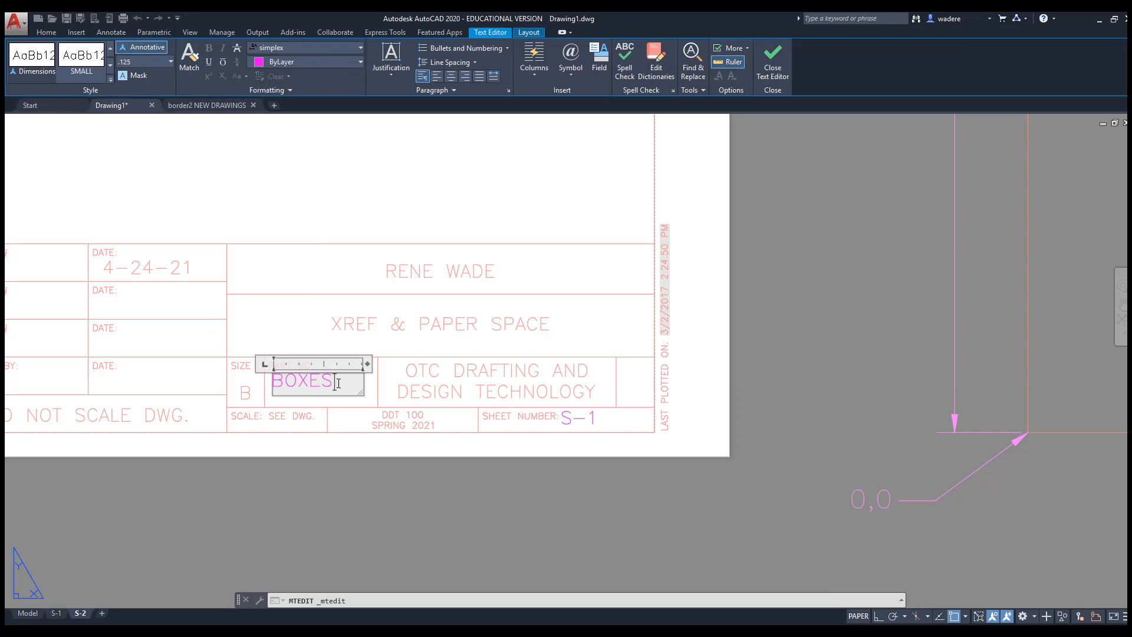
click(447, 446)
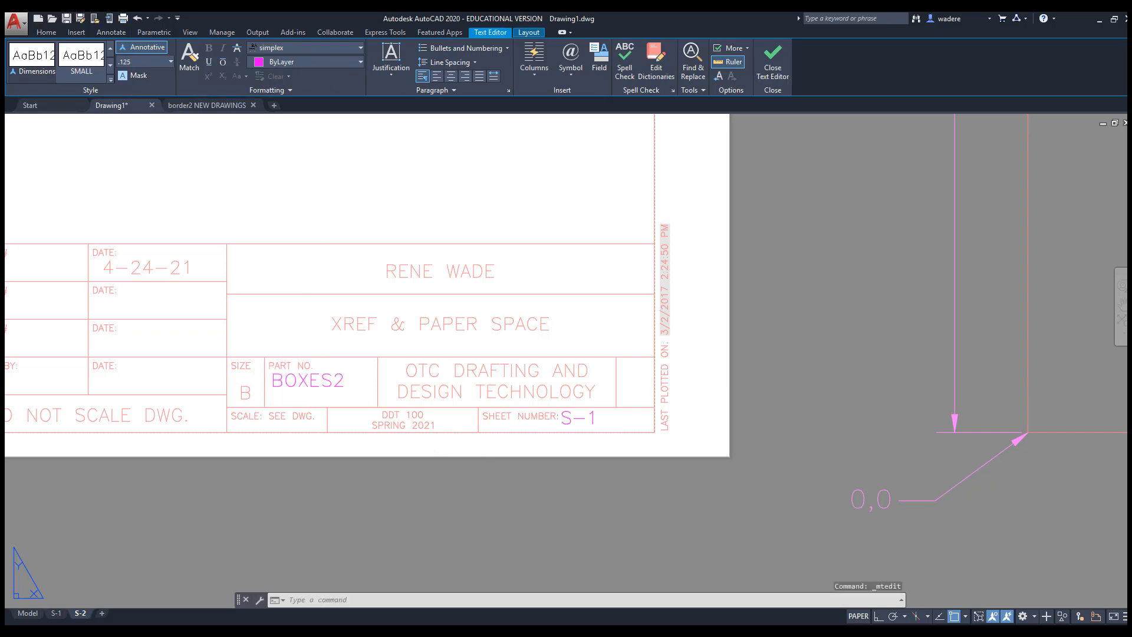
double_click(590, 419)
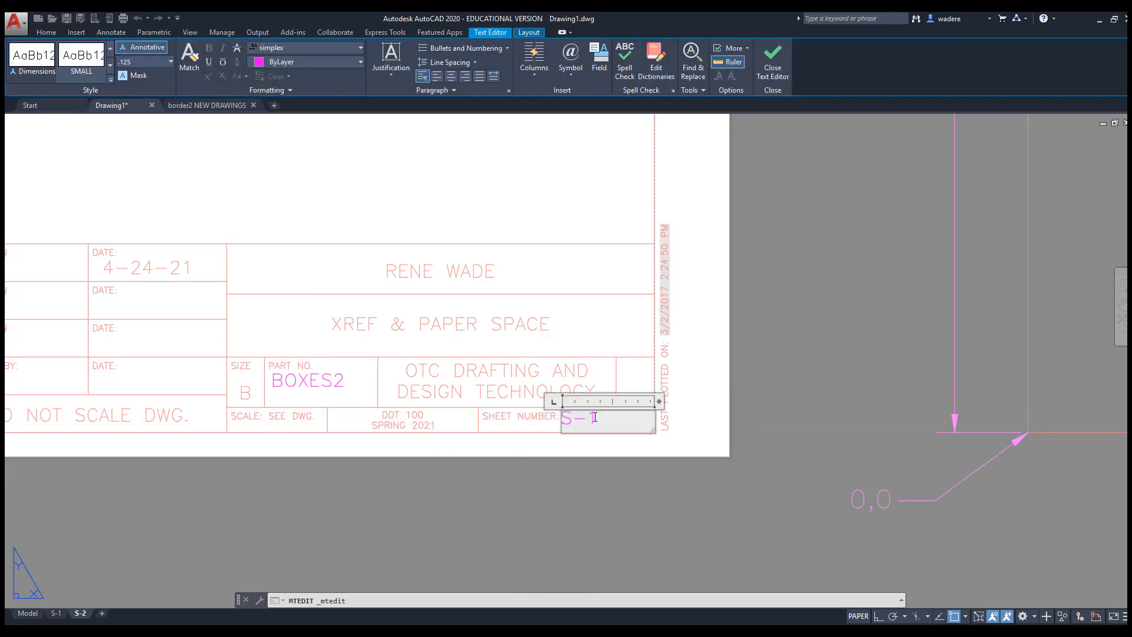
drag(590, 418, 596, 417)
click(604, 463)
scroll(299, 371, down, 6)
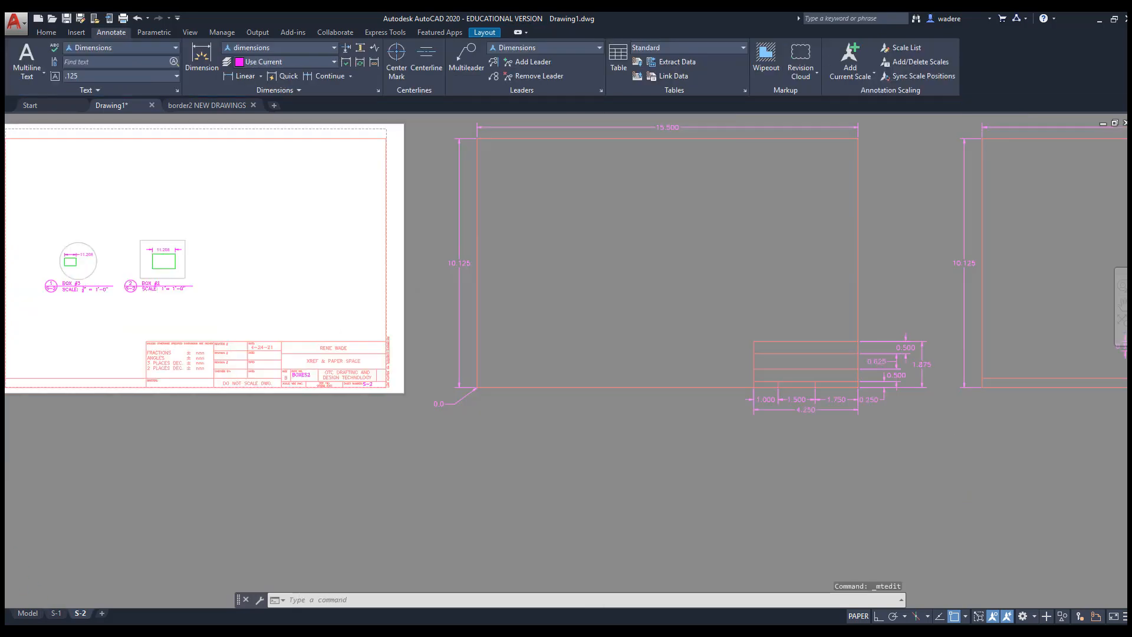
Copy the S-2 layout to the end of the layout list
mouse_move(297, 371)
middle_down()
mouse_move(420, 427)
mouse_move(453, 416)
middle_up()
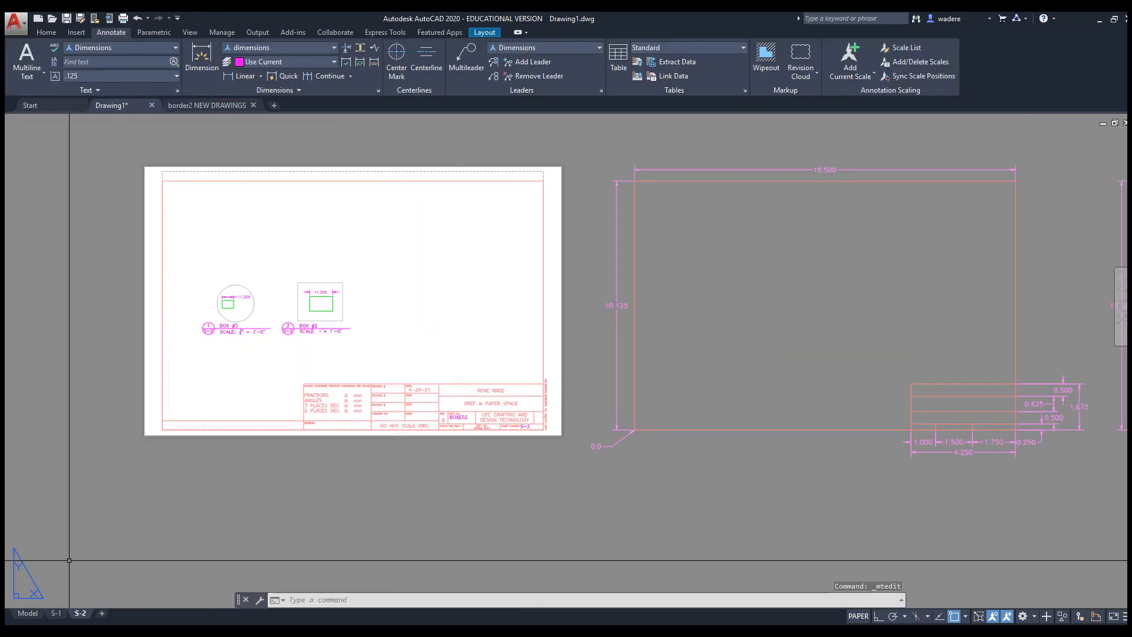
right_click(81, 616)
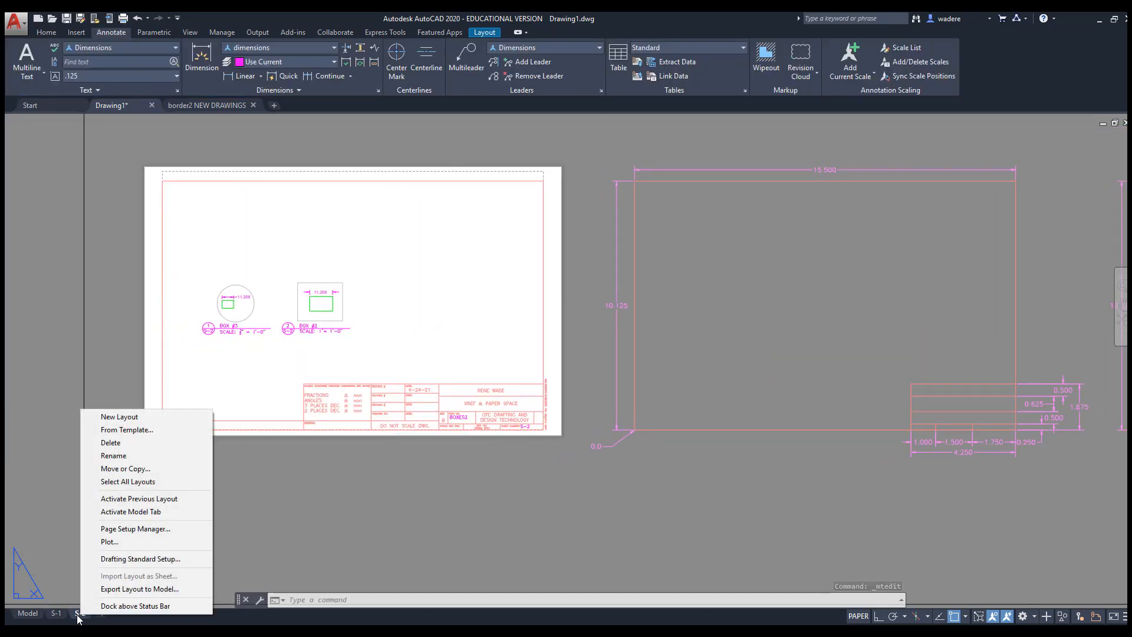
click(112, 469)
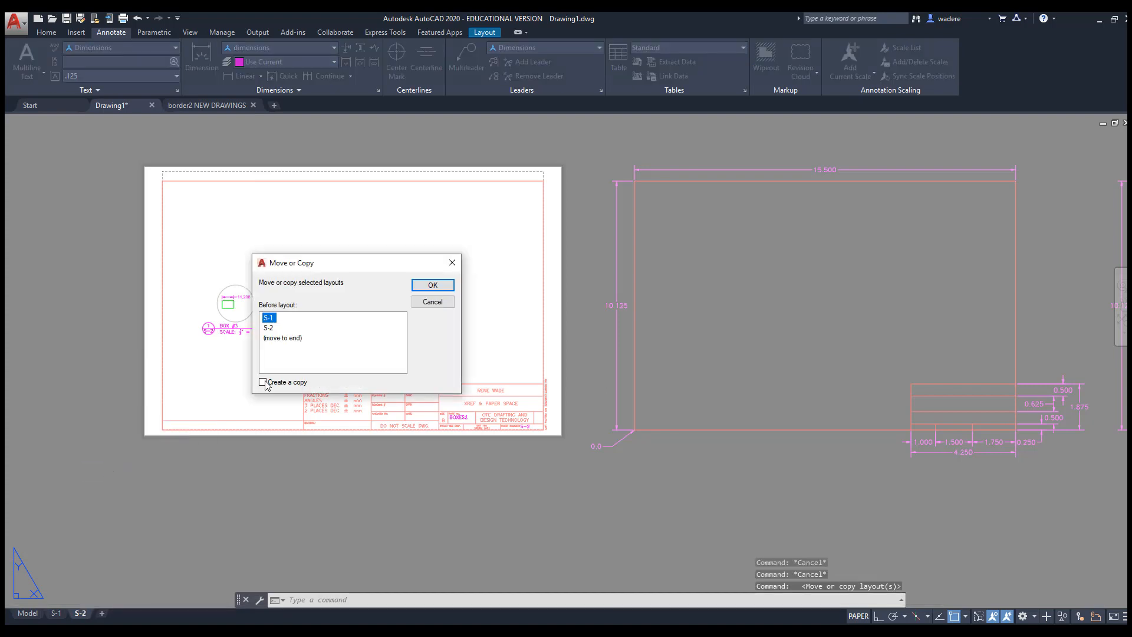
click(278, 338)
click(424, 288)
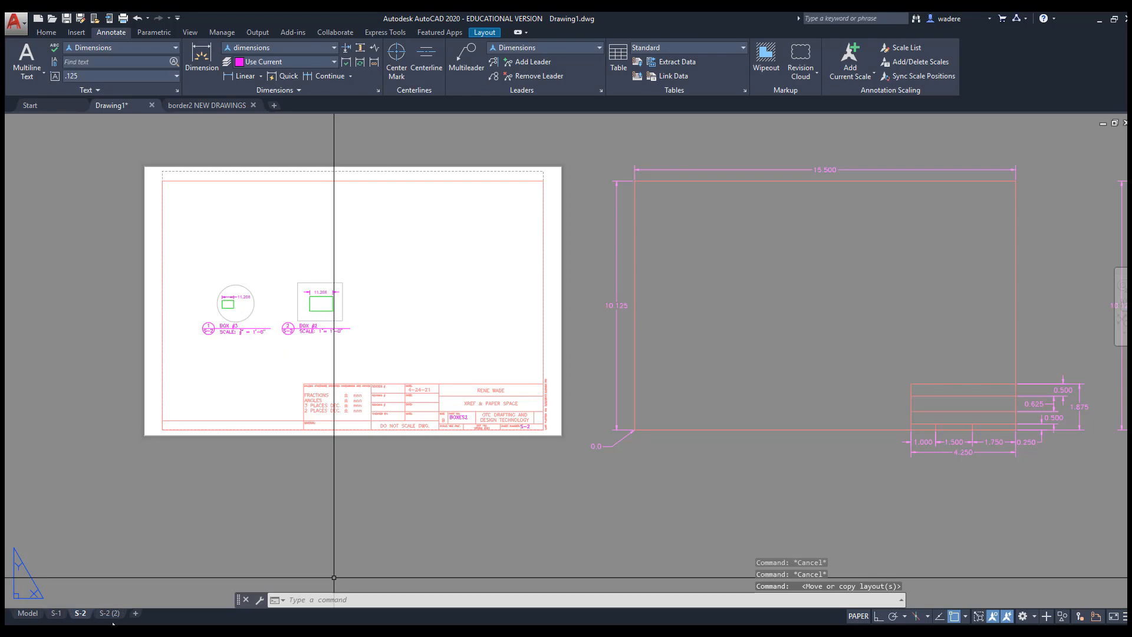
Rename the S-2 (2) copy to S-3
right_click(112, 614)
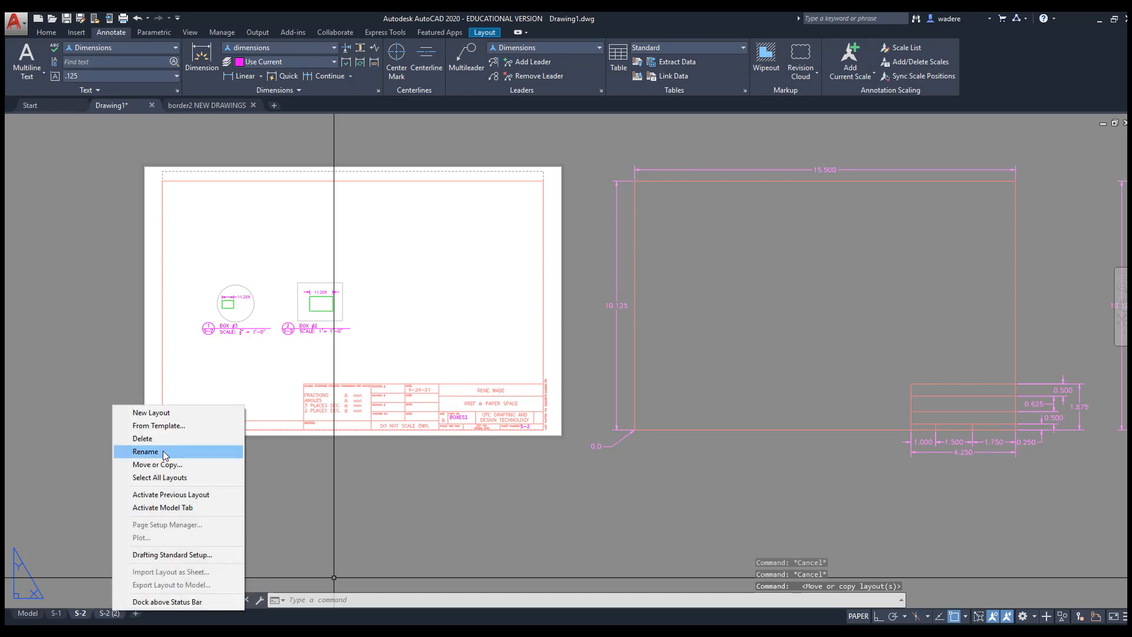
click(100, 615)
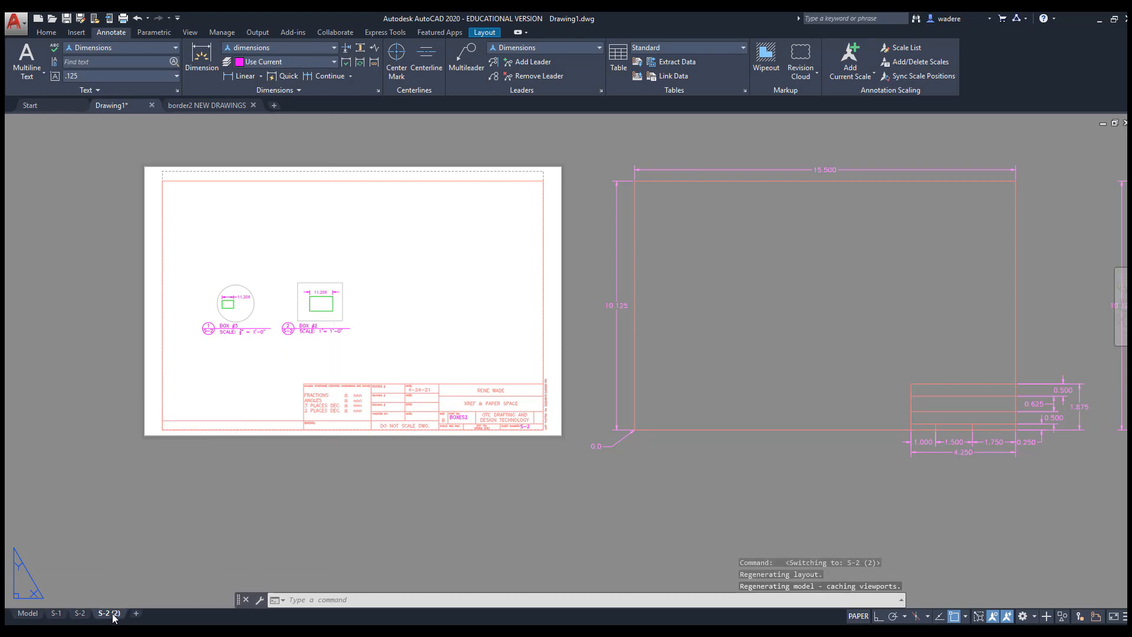
right_click(114, 616)
click(155, 455)
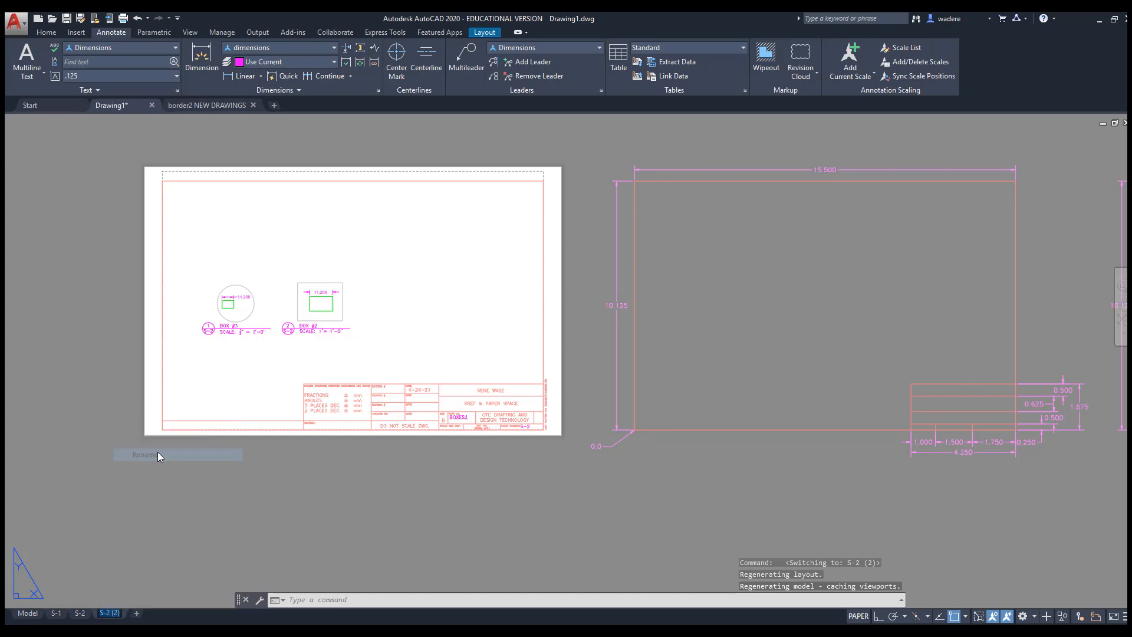
text(S-3)
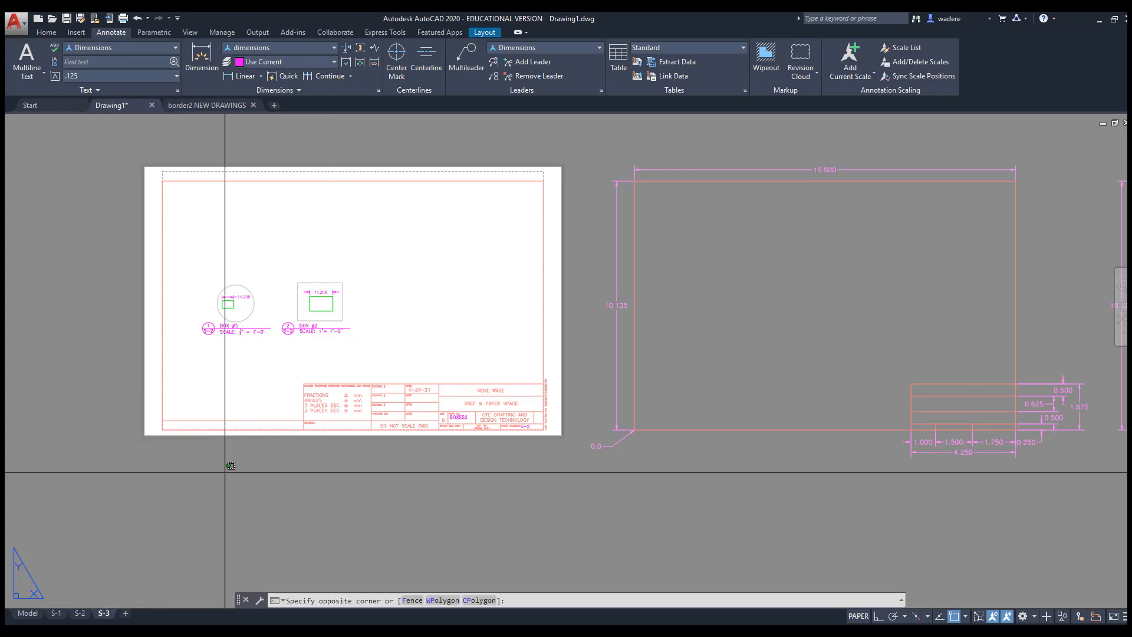
Confirm the S-3 name and change both BOX callouts to reference sheet S-3
click(230, 472)
key(Escape)
key(Escape)
key(Escape)
scroll(435, 453, up, 6)
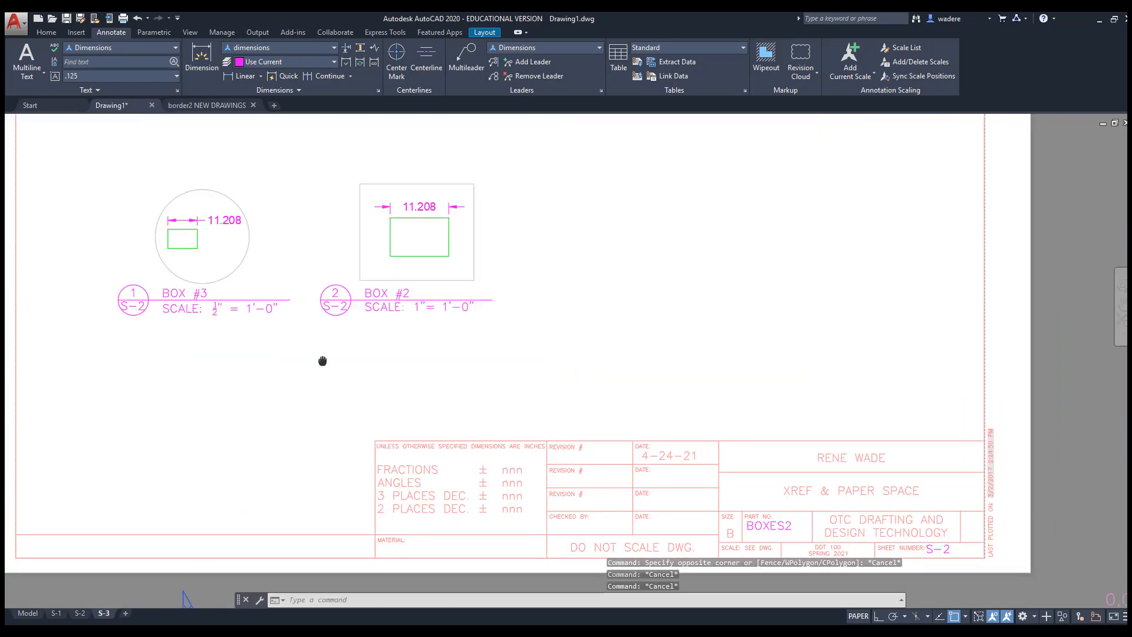
double_click(155, 290)
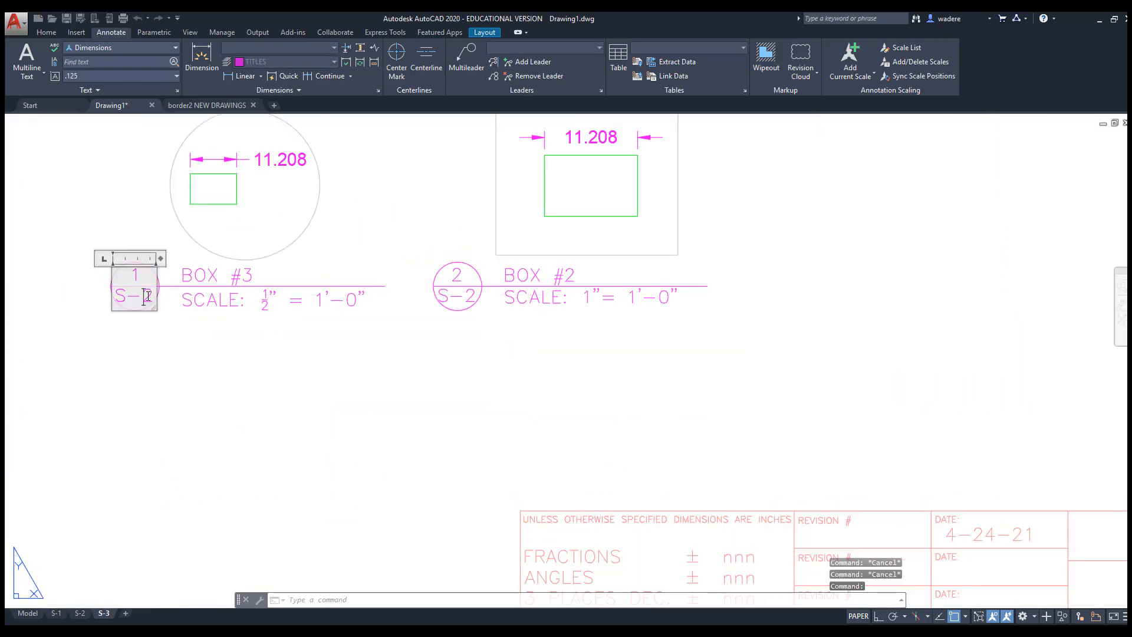
double_click(163, 296)
text(3)
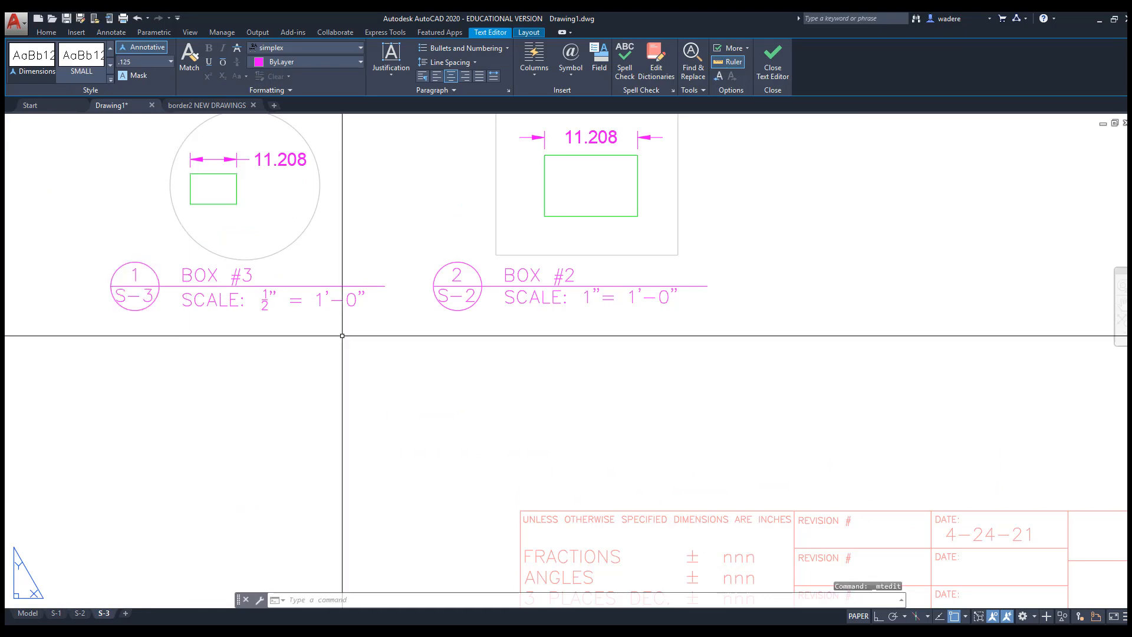
click(343, 332)
click(459, 295)
double_click(463, 295)
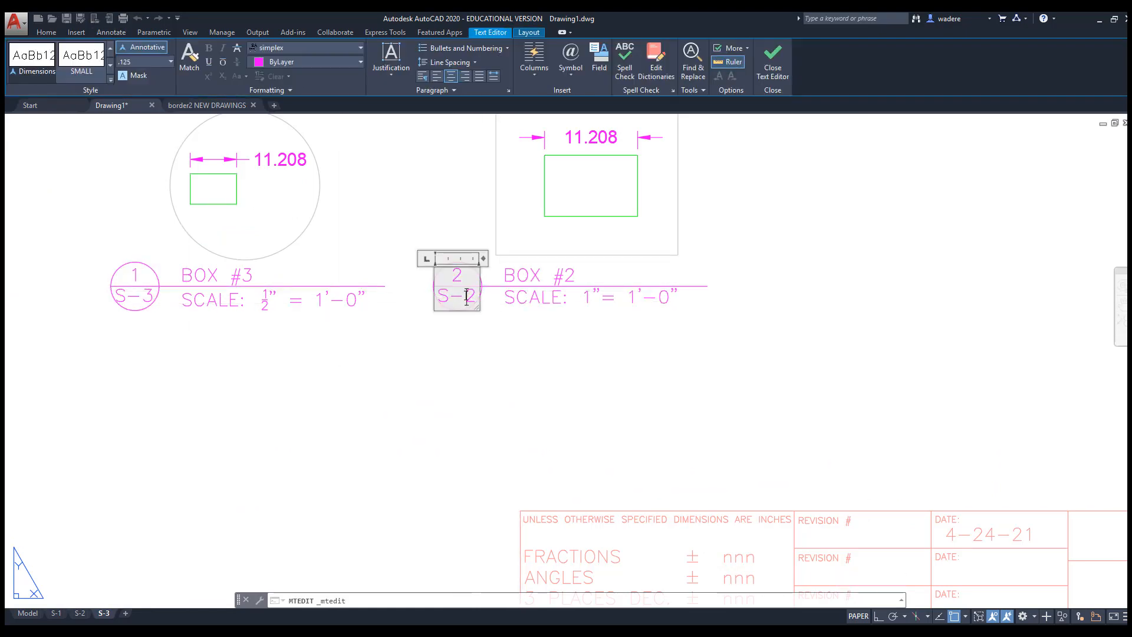
double_click(468, 297)
text(3)
click(505, 347)
Change the title block part number from BOXES2 to BOXES3
scroll(629, 444, down, 2)
middle_drag(630, 445, 148, 295)
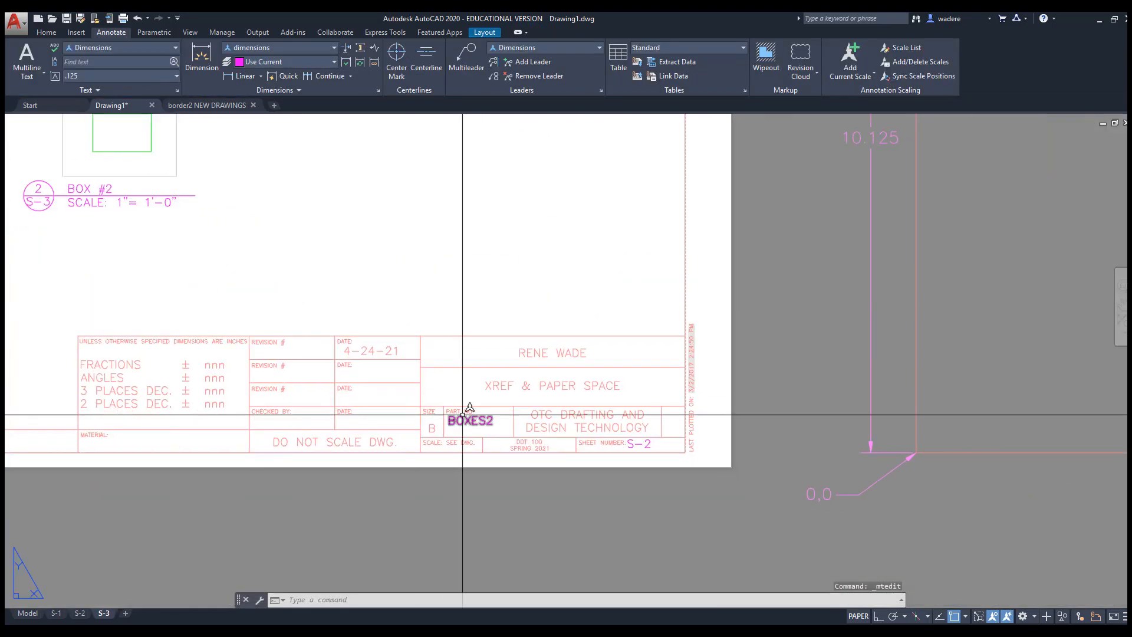
scroll(468, 414, up, 2)
click(504, 420)
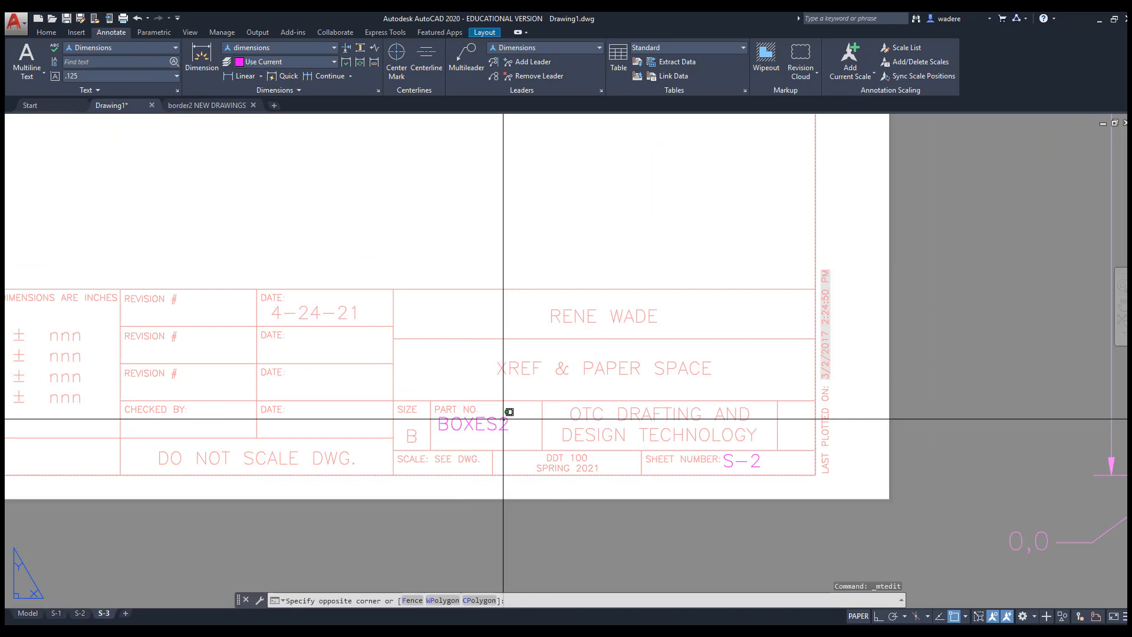
click(509, 412)
double_click(500, 425)
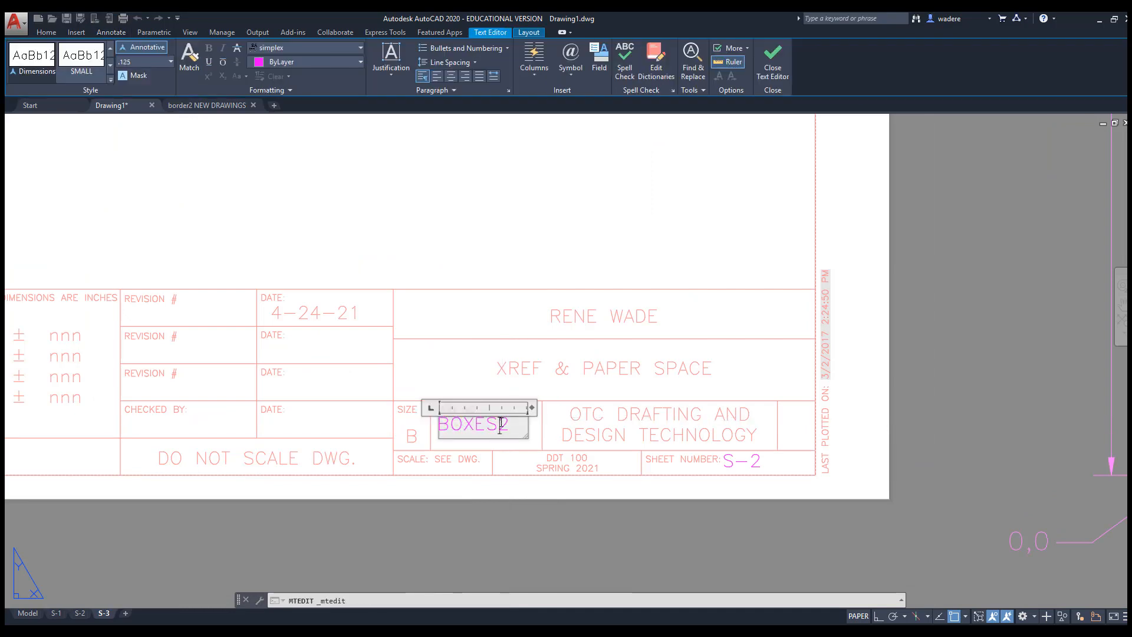
text(3)
click(566, 473)
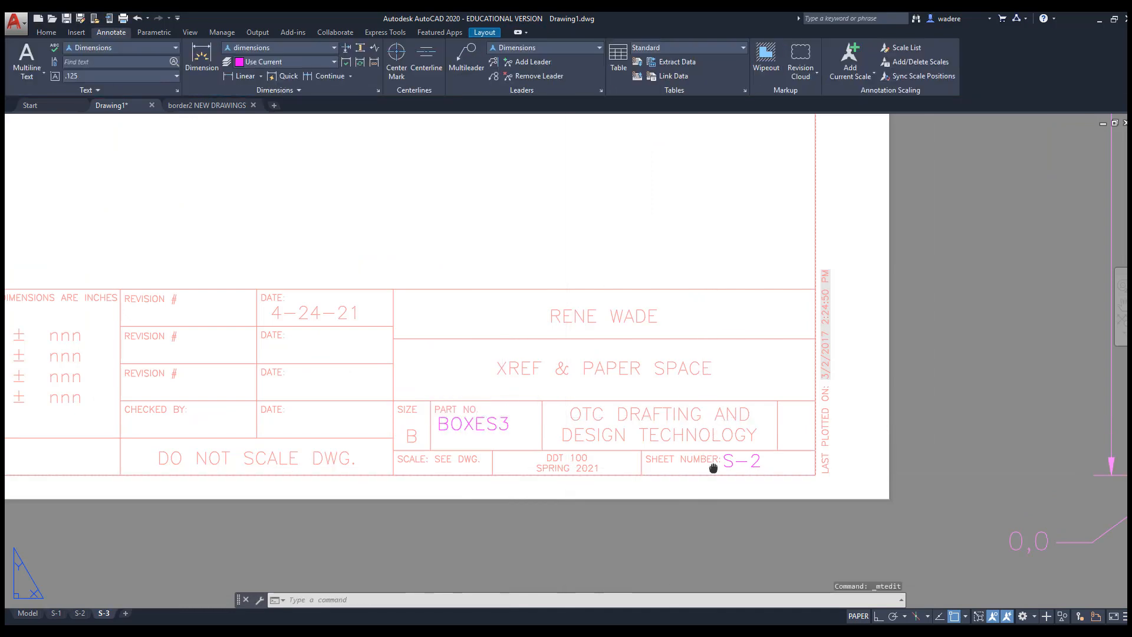
Change the title block sheet number from S-2 to S-3
middle_drag(758, 462, 550, 423)
double_click(549, 423)
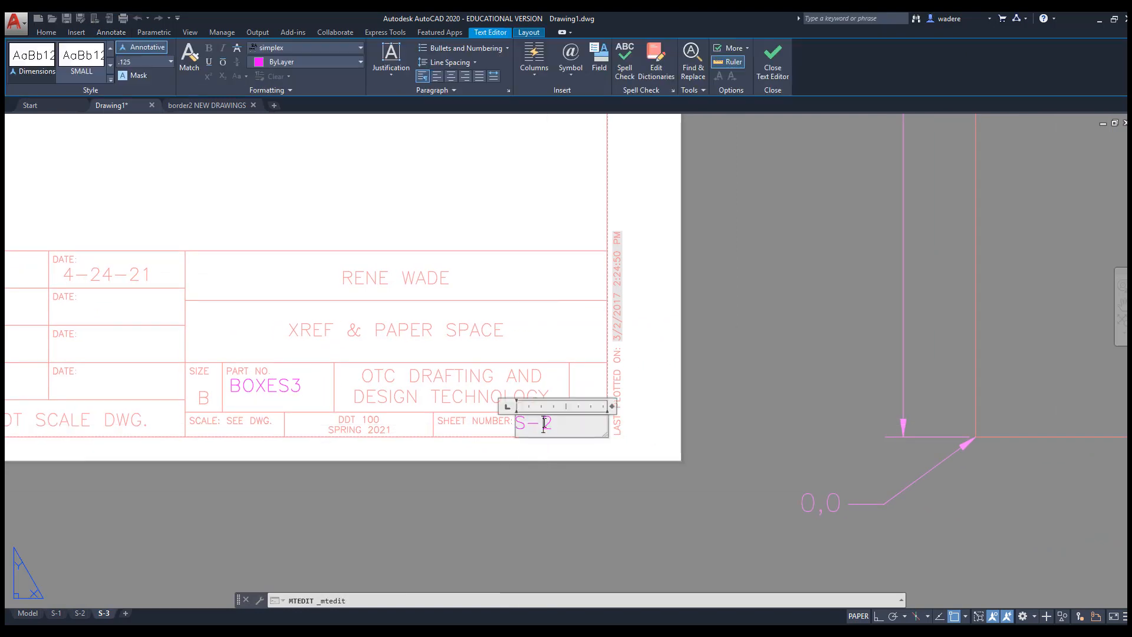
double_click(550, 422)
text(3)
click(466, 448)
scroll(478, 422, down, 6)
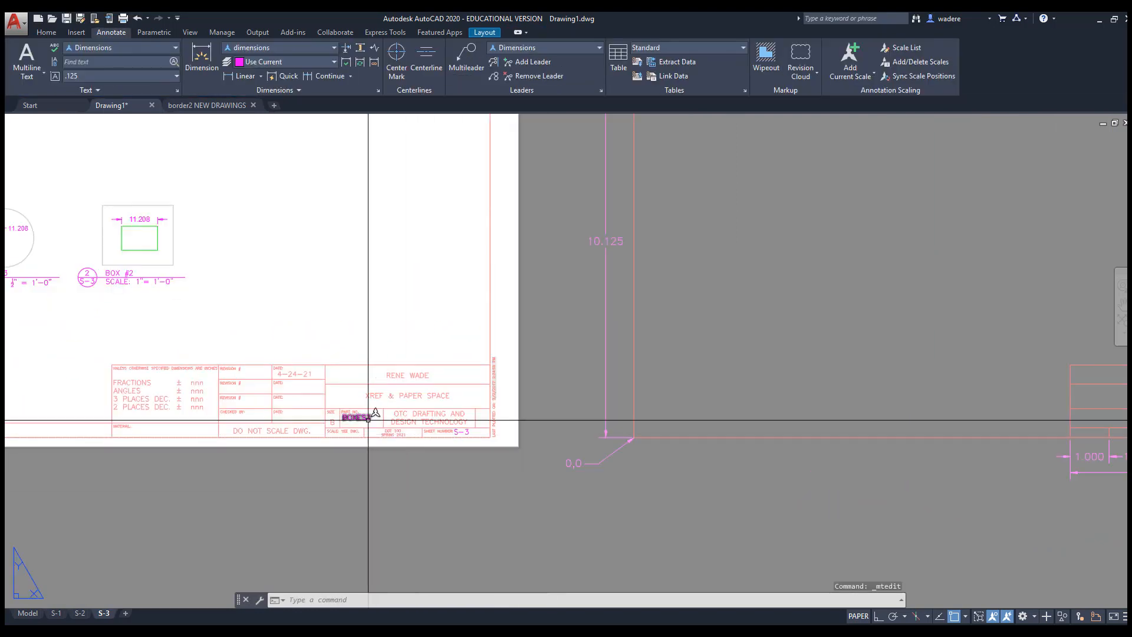
key(Escape)
key(Escape)
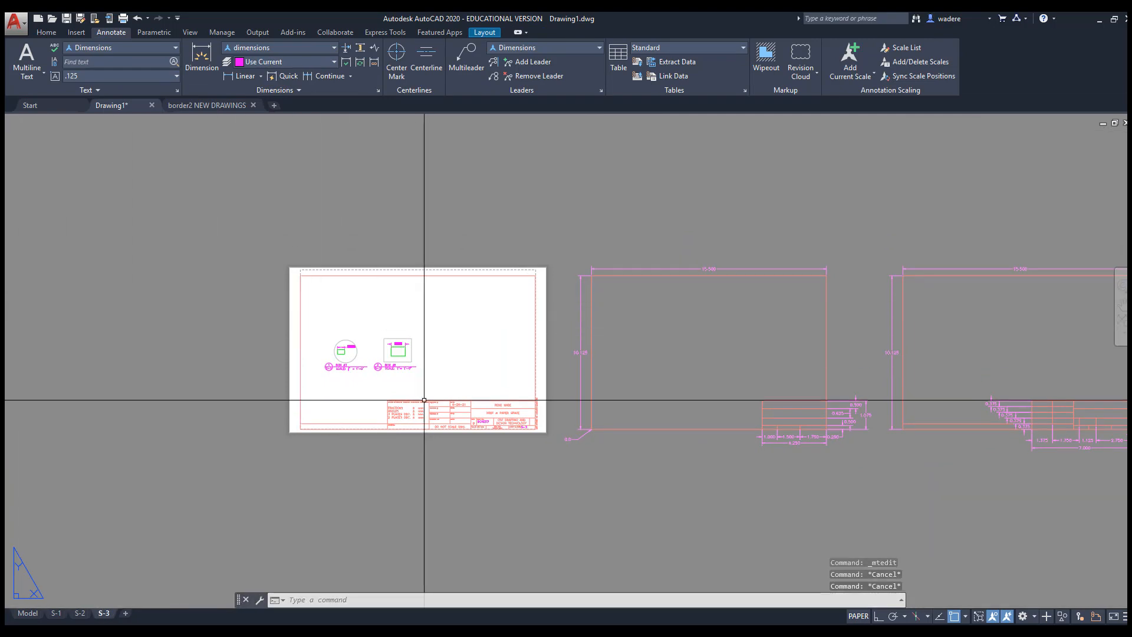
In border2 NEW DRAWINGS, replace the XREF & PAPER SPACE title line with BOXES and save
click(194, 107)
scroll(674, 339, up, 10)
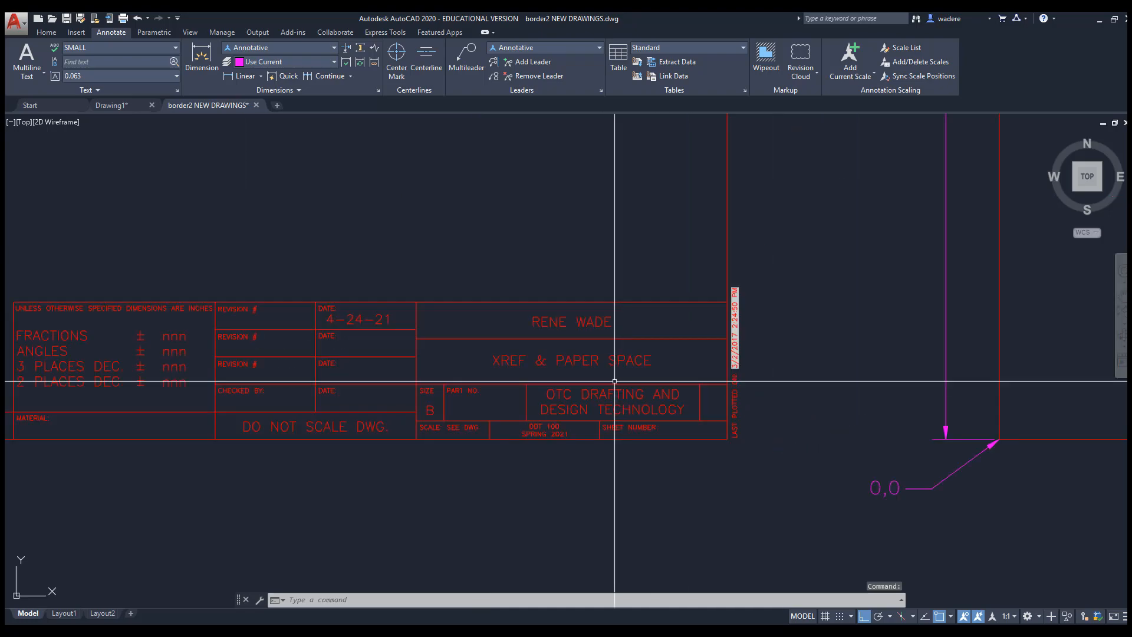
double_click(566, 345)
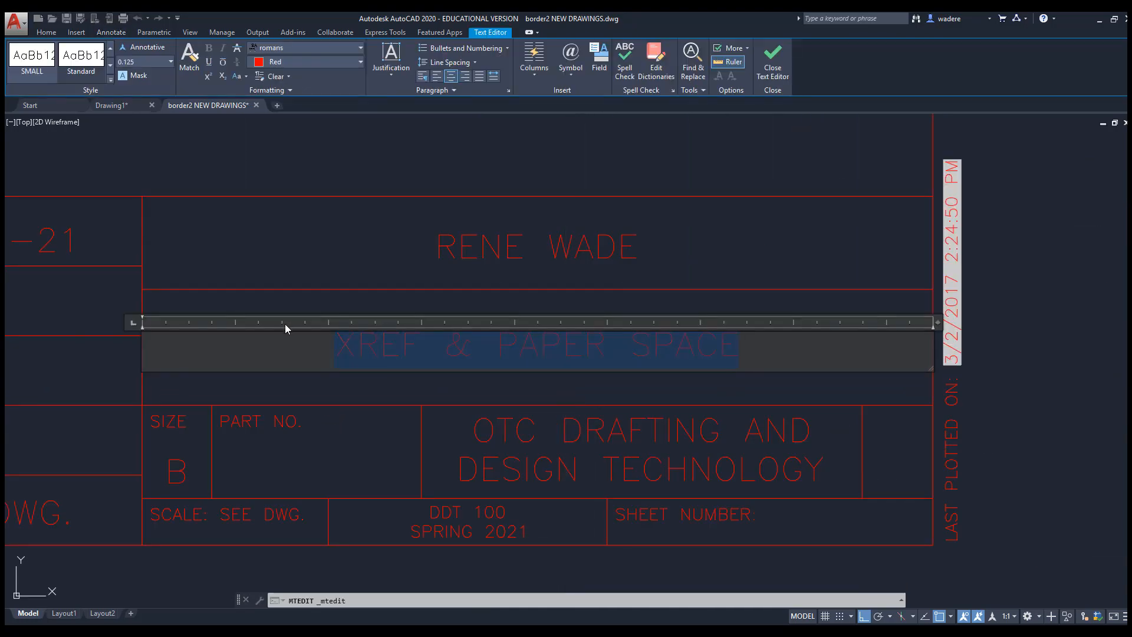
text(BOXES)
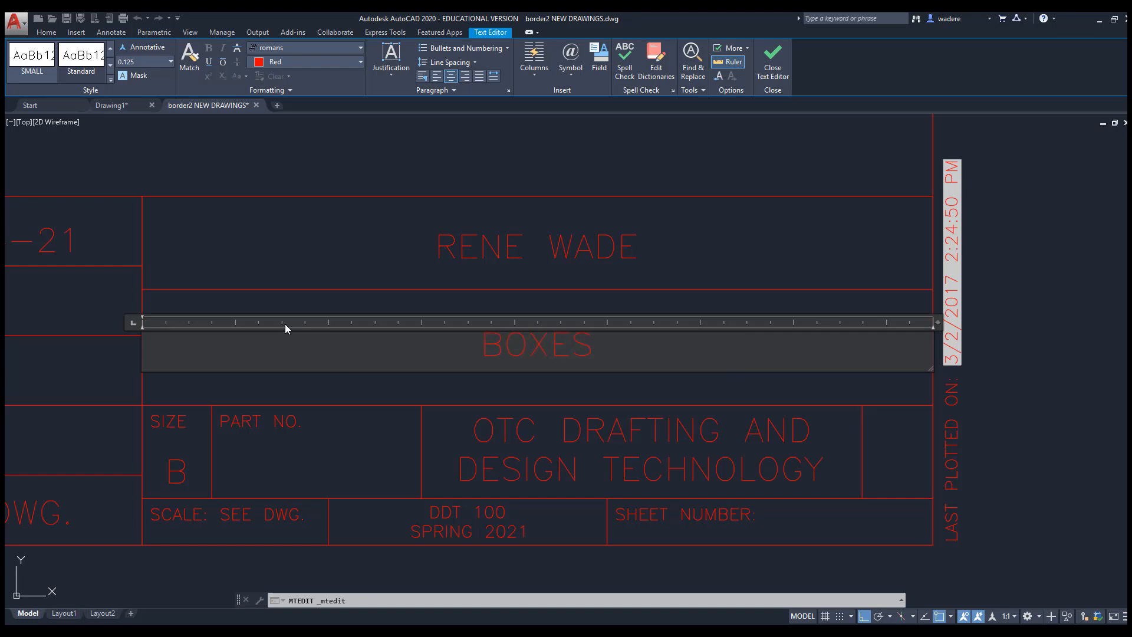
click(574, 417)
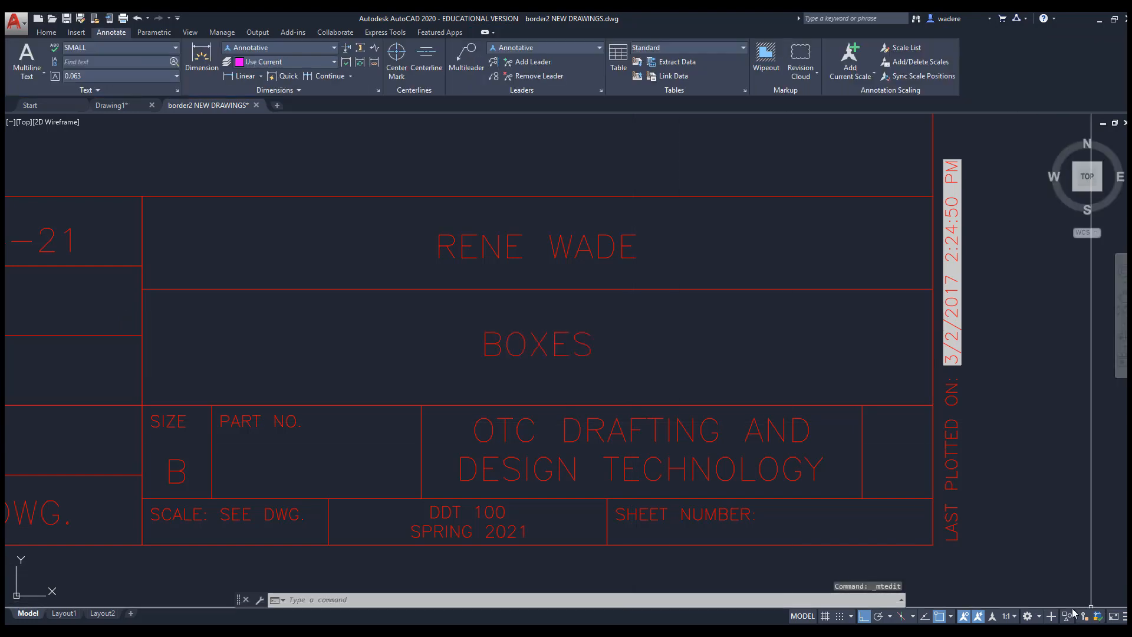
click(67, 19)
click(112, 105)
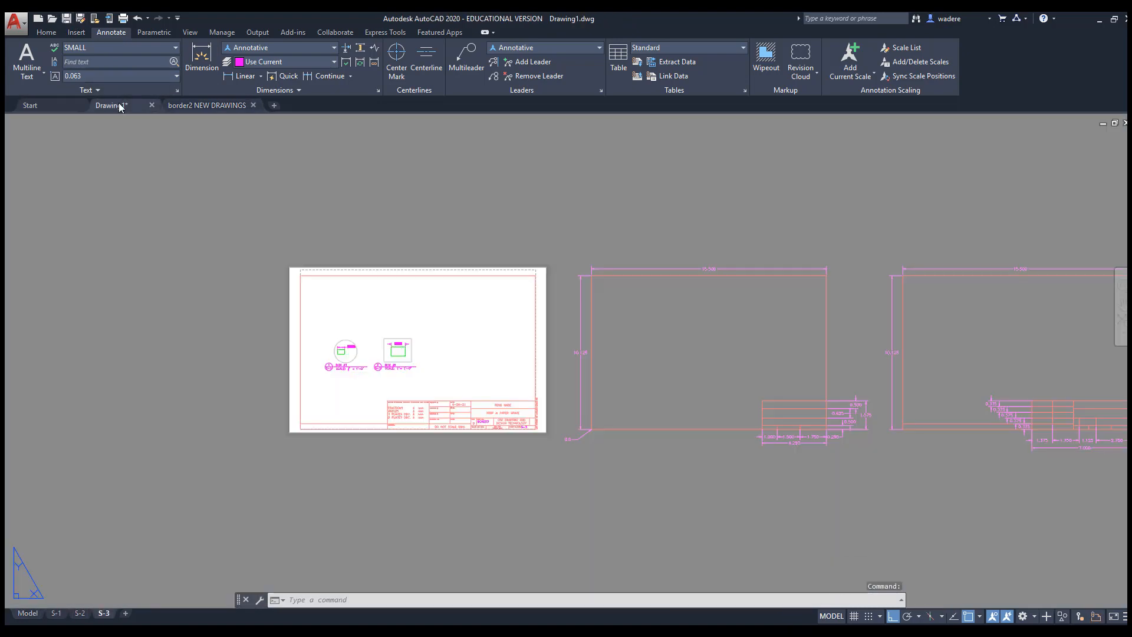
Reload the border xref and check that sheets S-1, S-2 and S-3 show BOXES
scroll(489, 417, up, 4)
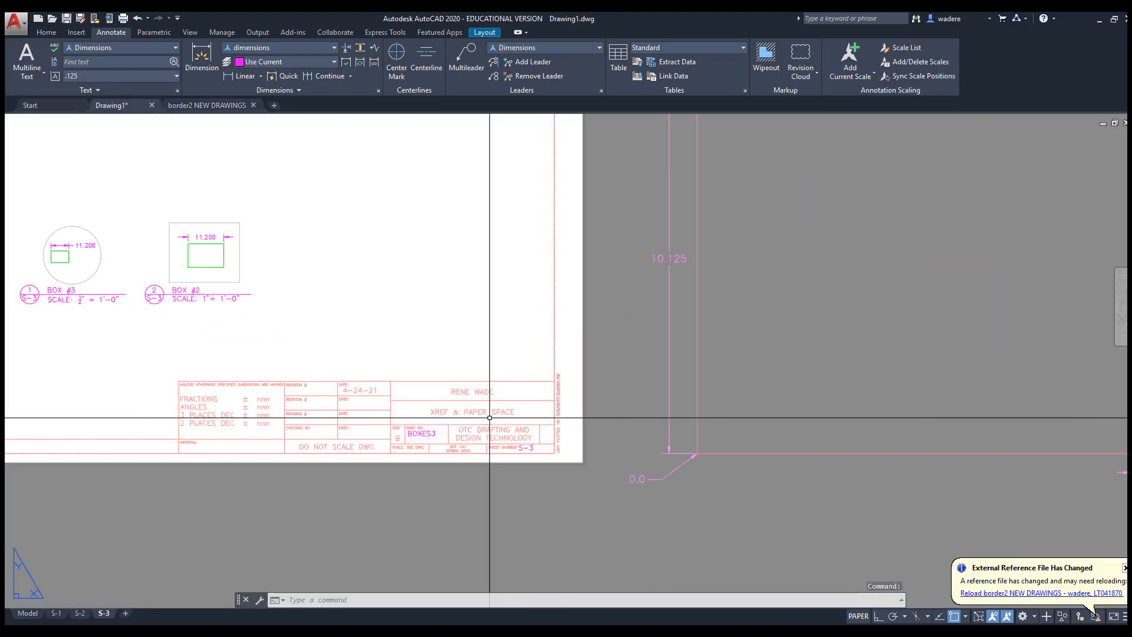
scroll(445, 404, down, 4)
middle_drag(505, 413, 538, 415)
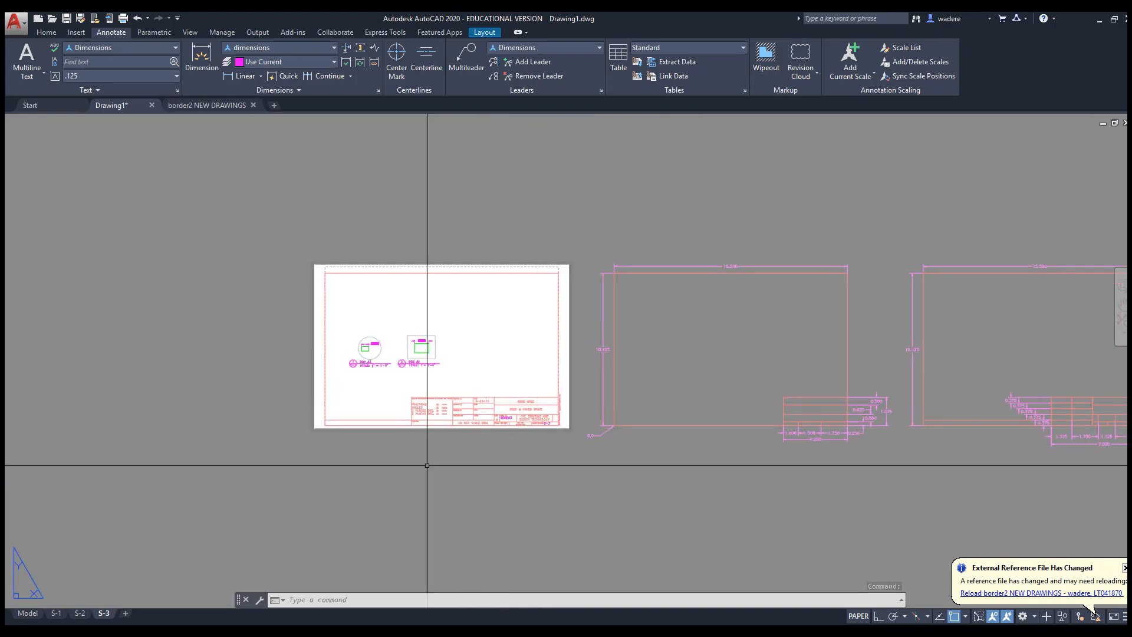
click(56, 614)
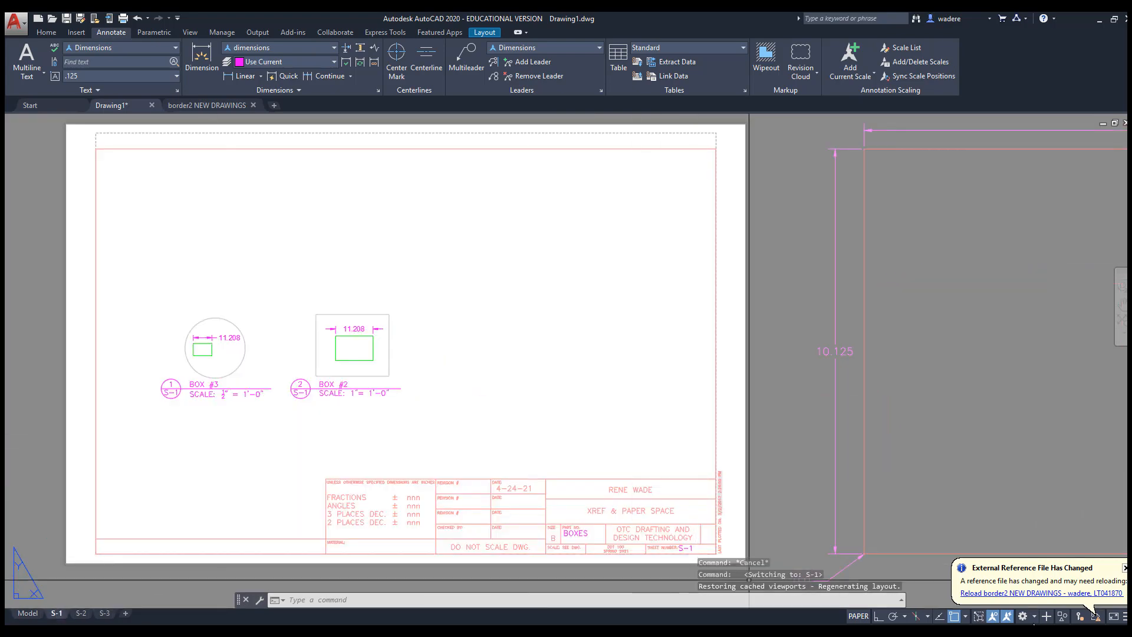
click(1037, 594)
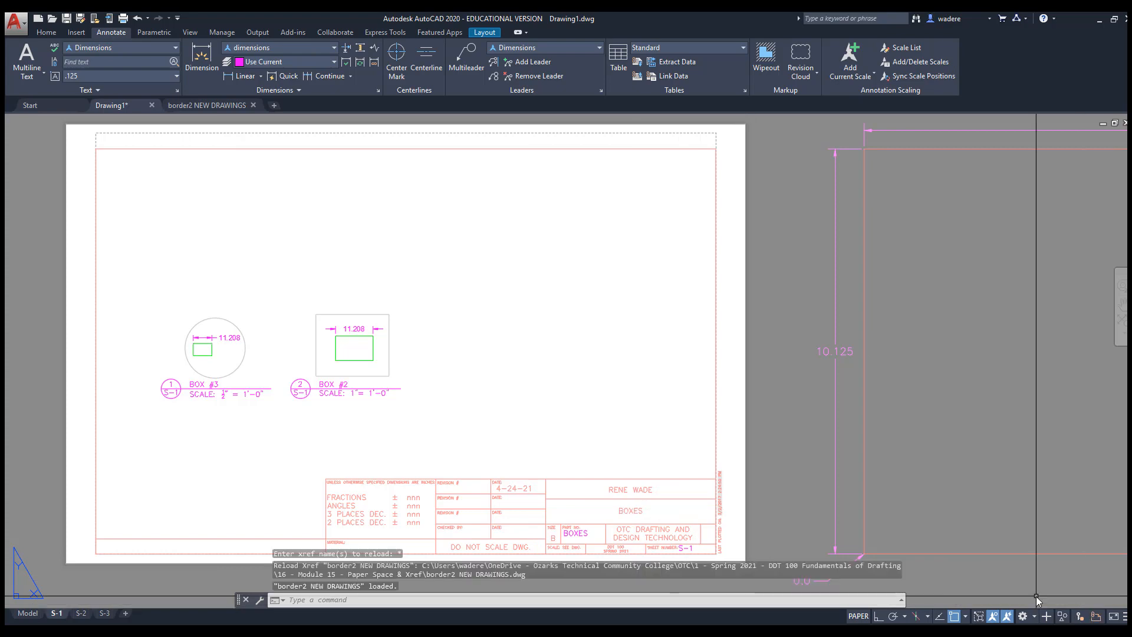
click(81, 614)
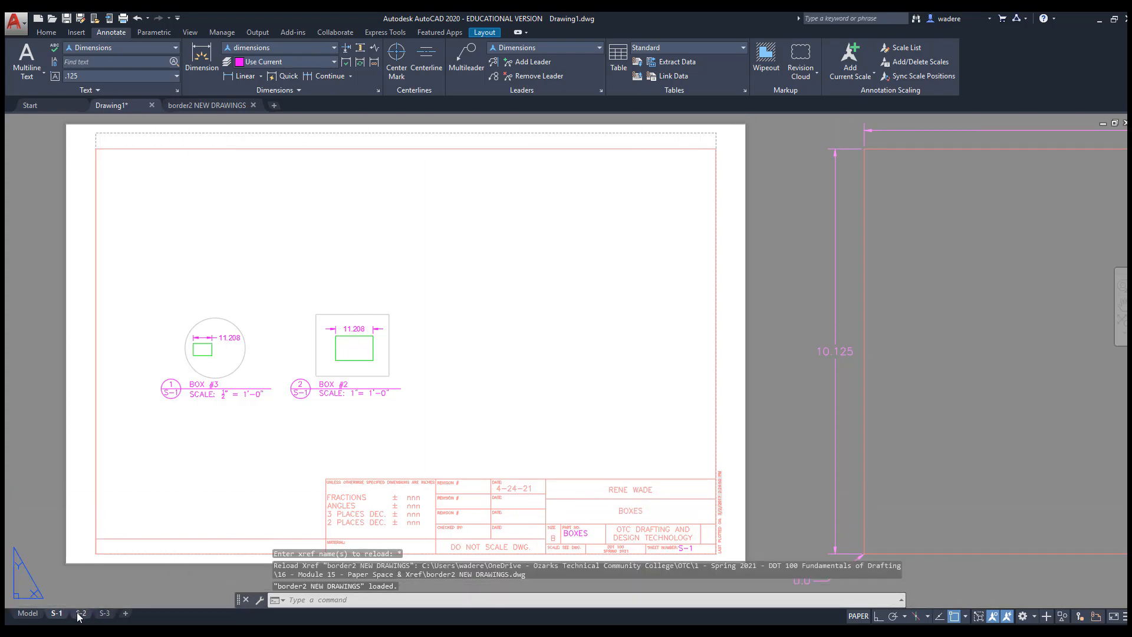
click(104, 614)
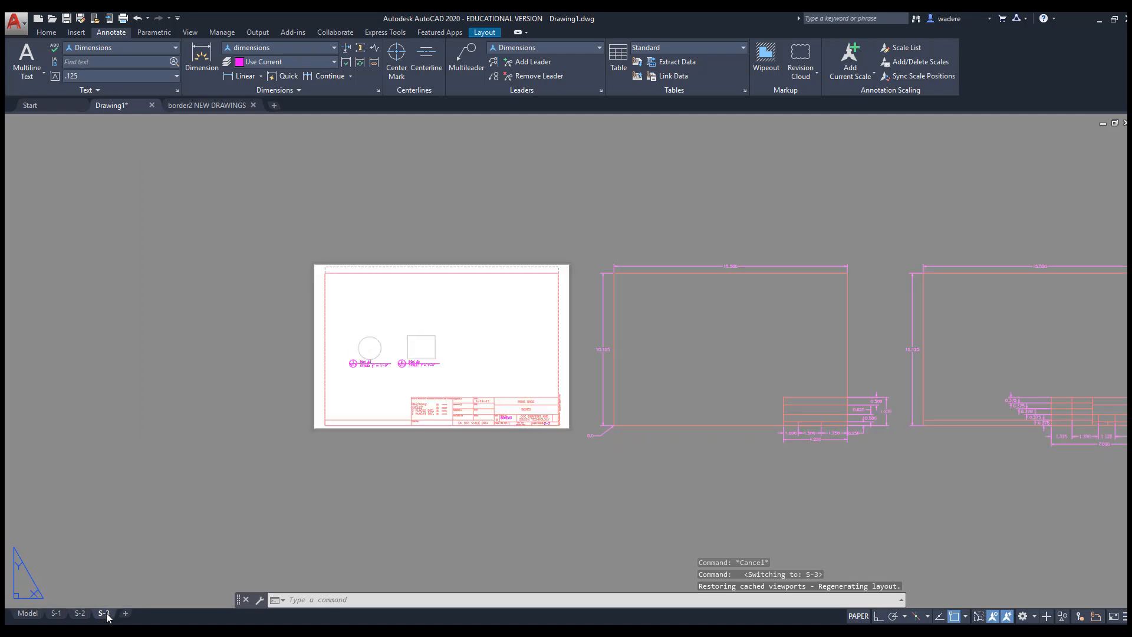
scroll(450, 372, up, 4)
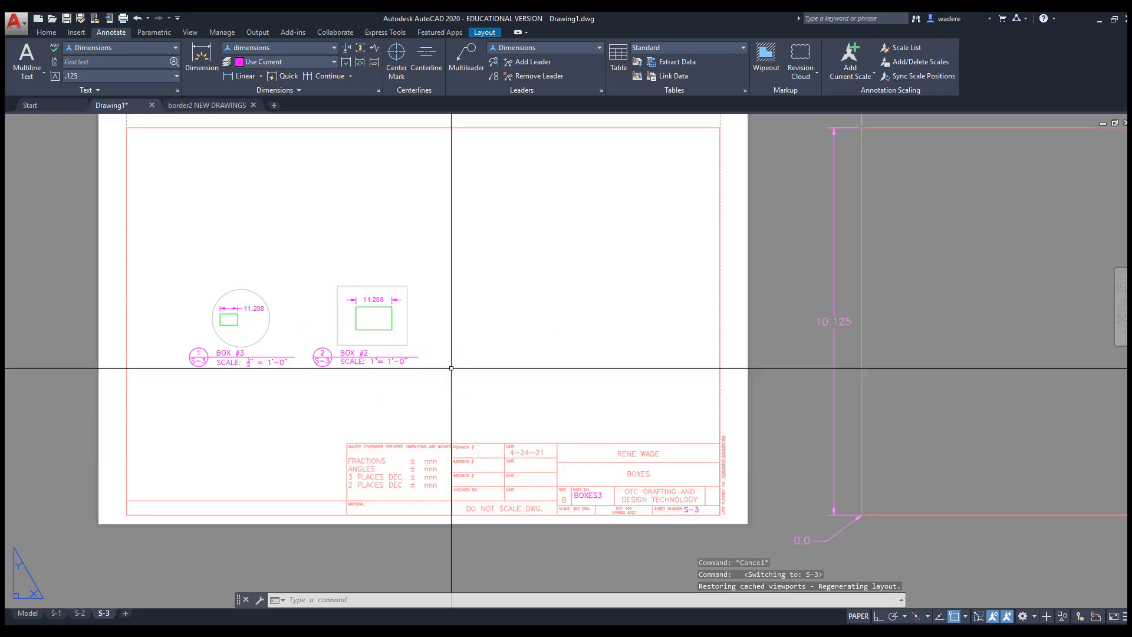
middle_drag(450, 370, 454, 381)
key(Escape)
key(Escape)
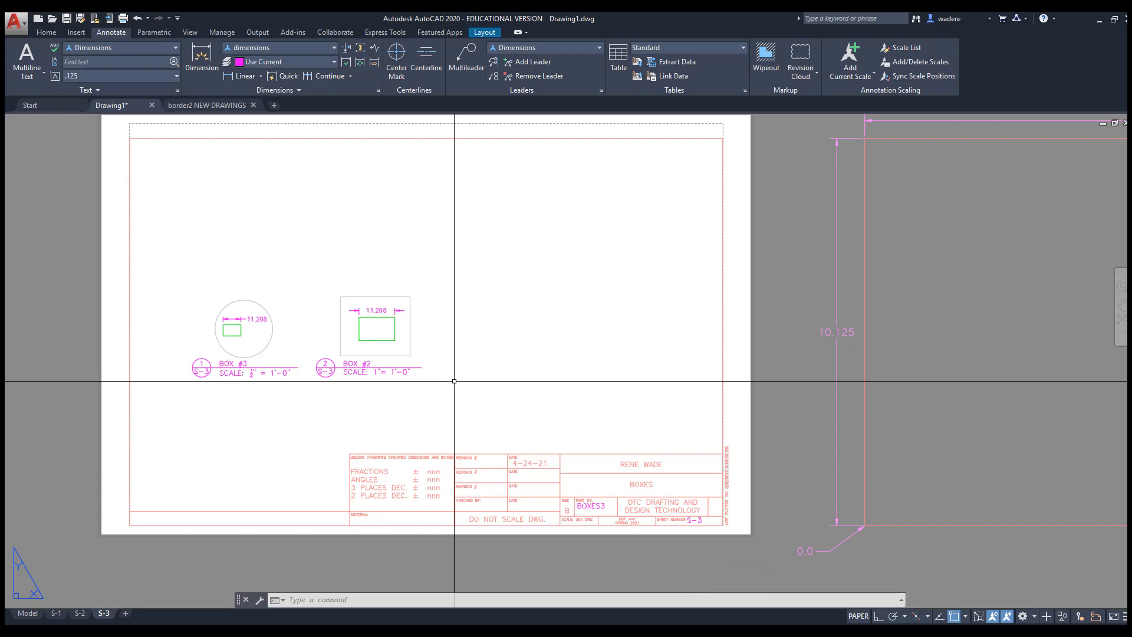
middle_drag(480, 354, 505, 375)
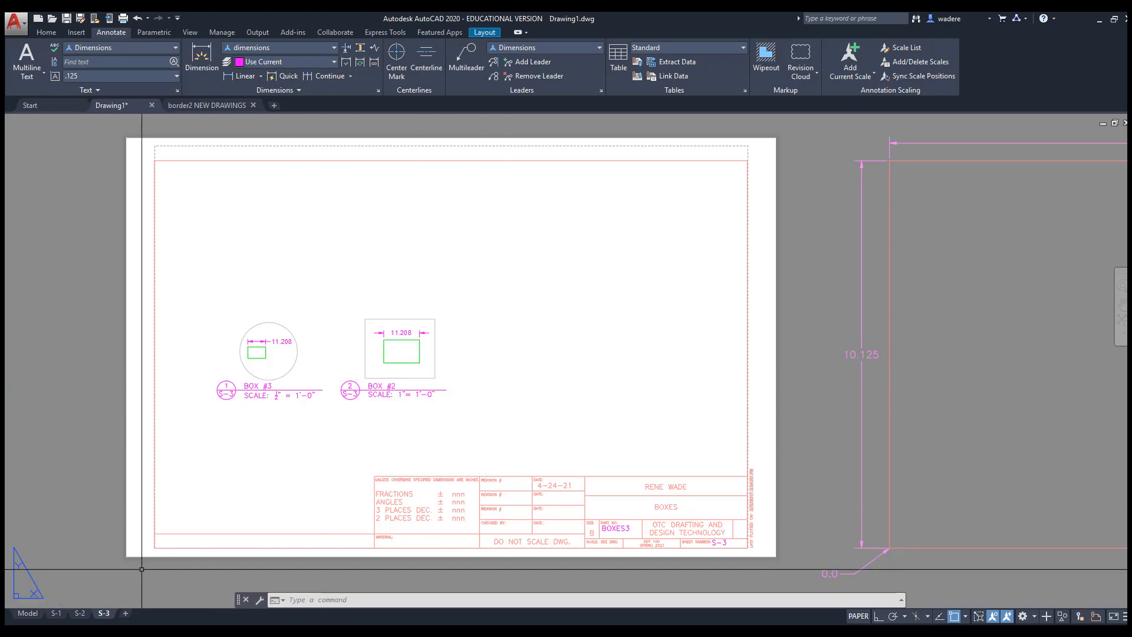
Zoom and pan in model space to view the small box drawings
click(30, 613)
scroll(506, 298, down, 5)
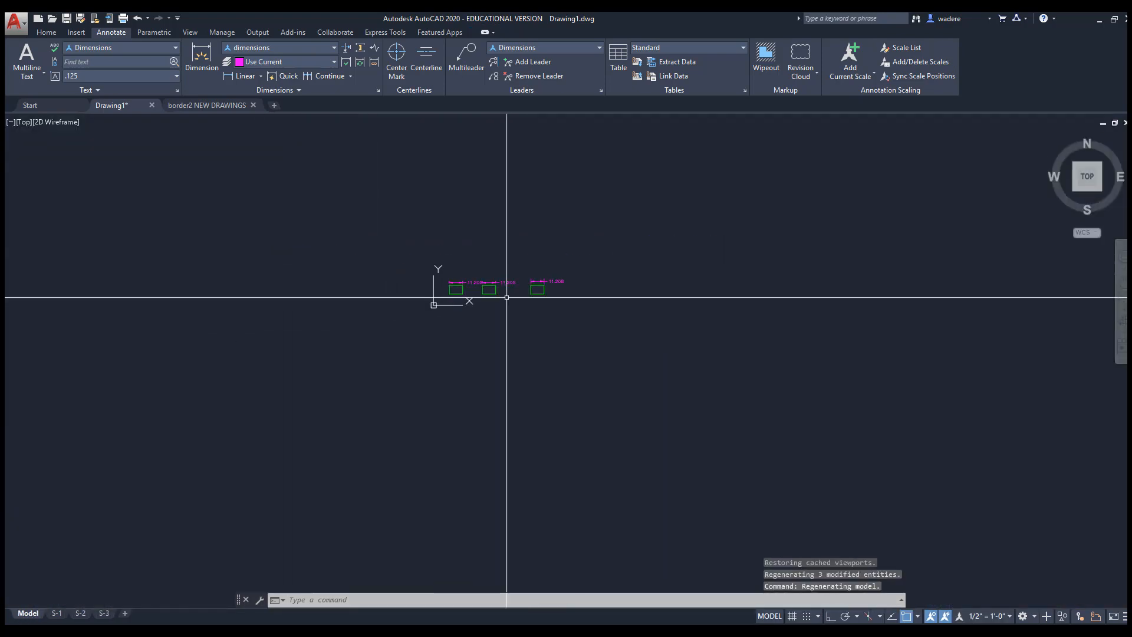
middle_drag(513, 301, 407, 302)
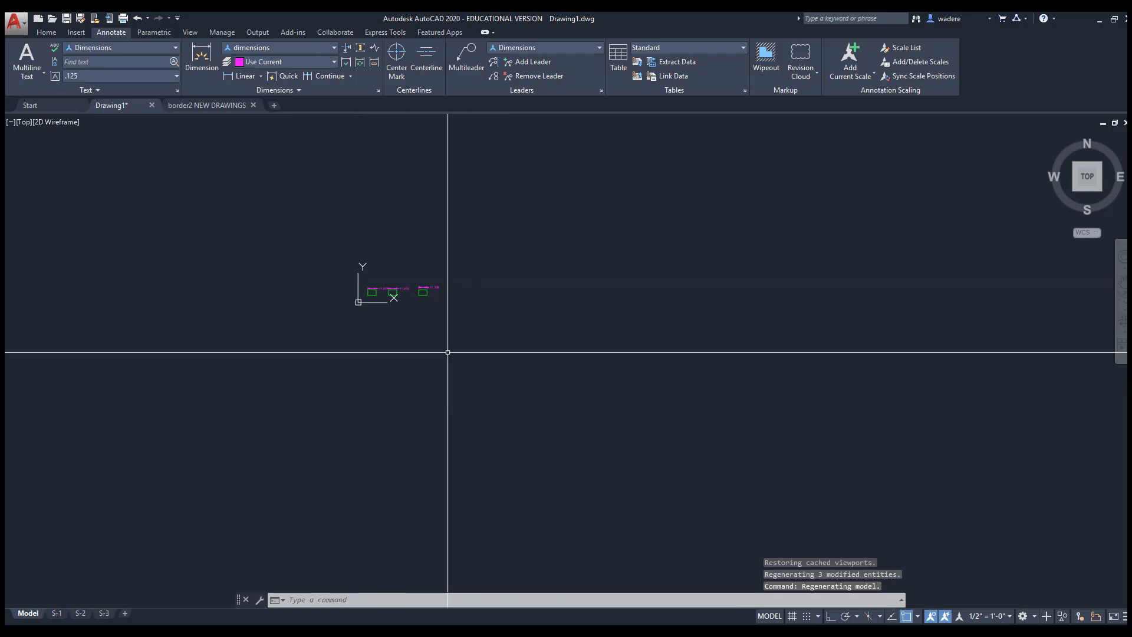
scroll(363, 276, up, 4)
scroll(396, 290, up, 2)
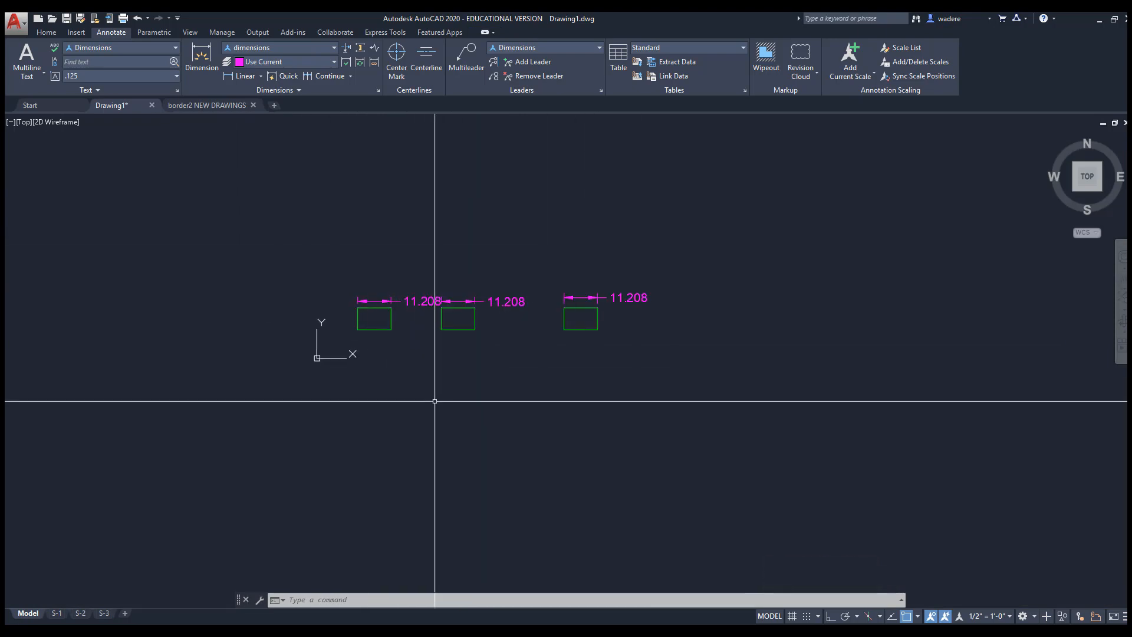
Glance at border2 NEW DRAWINGS, then show the title block on Drawing1's S-1 sheet
click(208, 106)
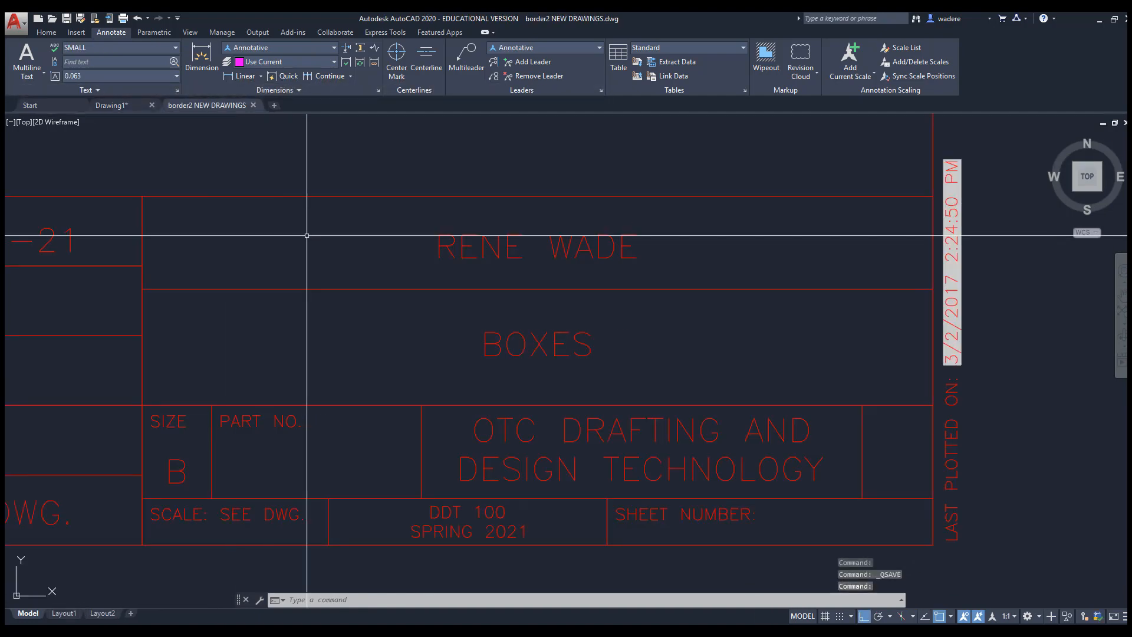
click(110, 105)
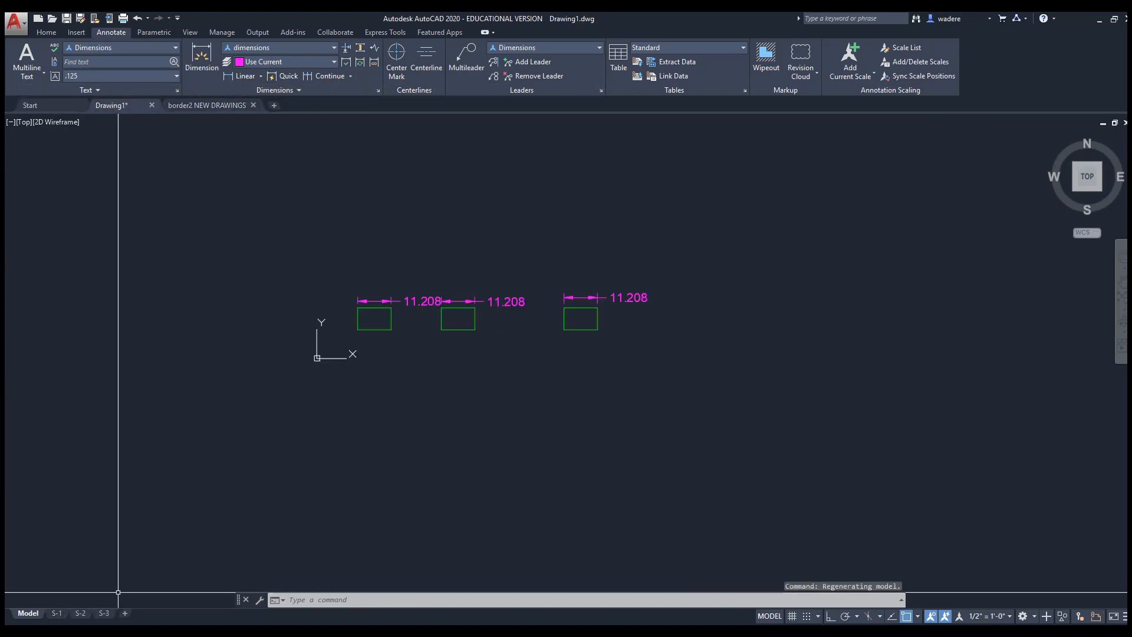
click(56, 614)
middle_drag(357, 317, 400, 302)
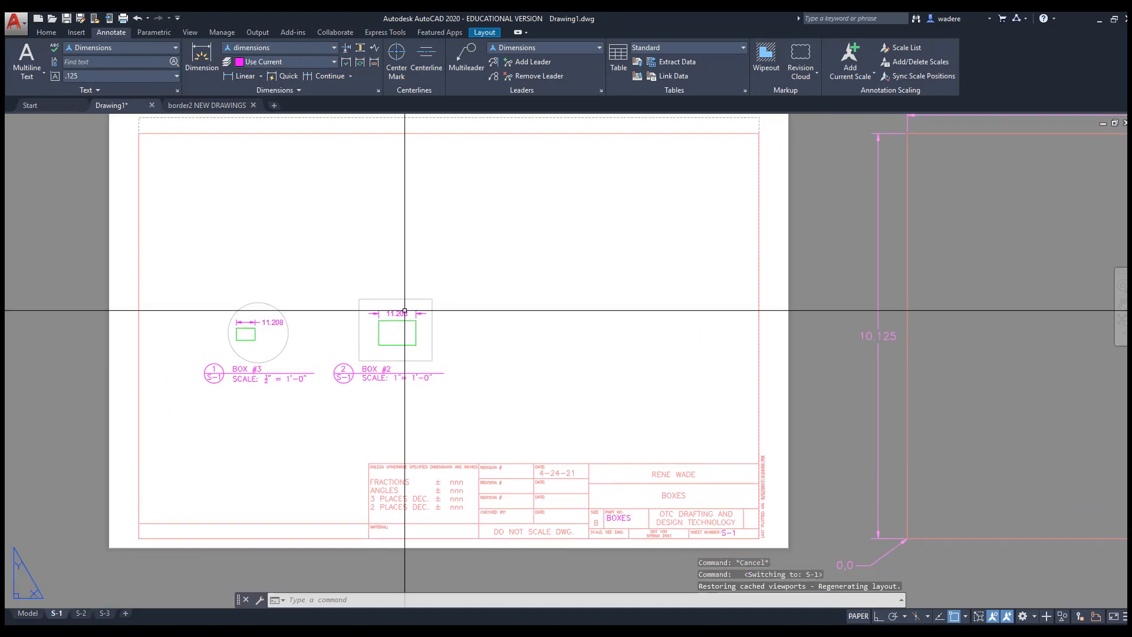
Edit the border xref in place on S-1 and retype the title block's name line with an honorific
click(589, 476)
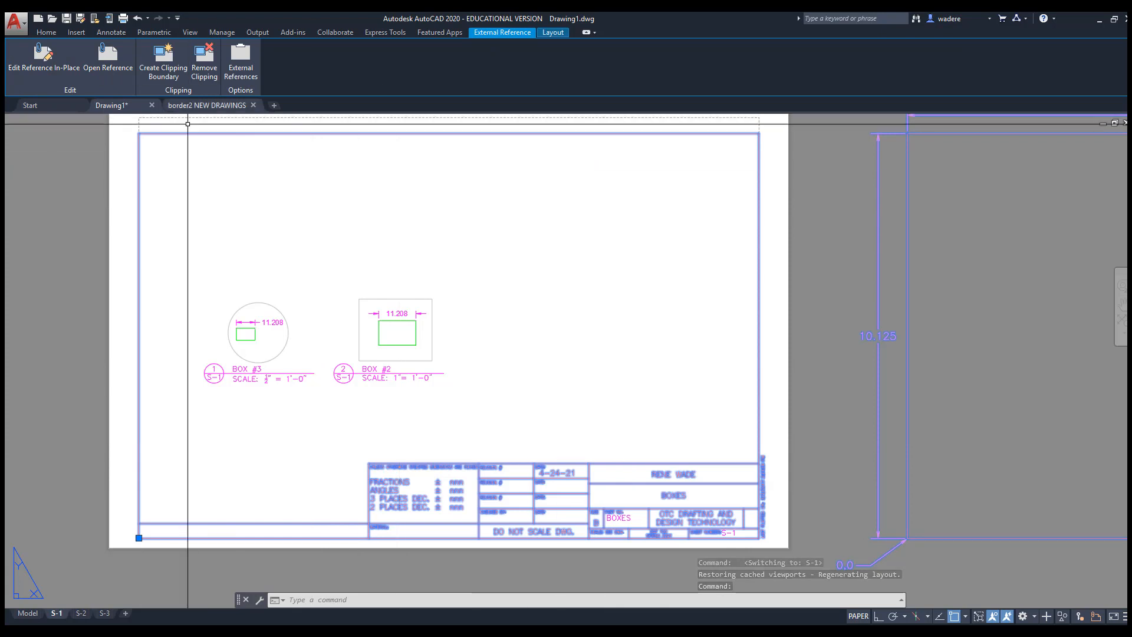
click(44, 57)
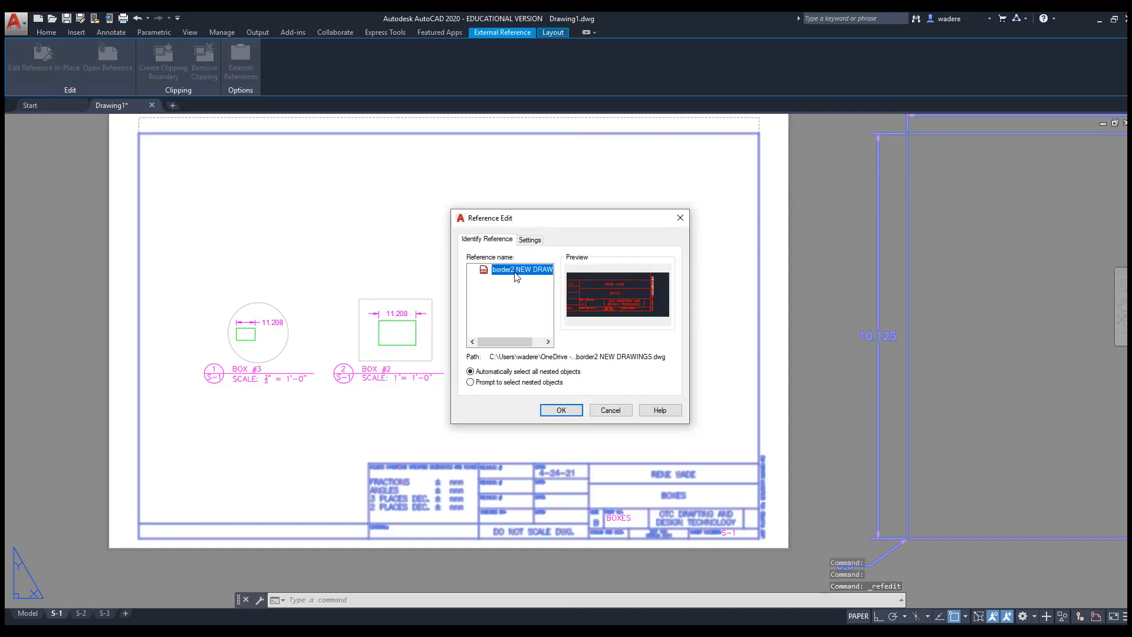
click(559, 411)
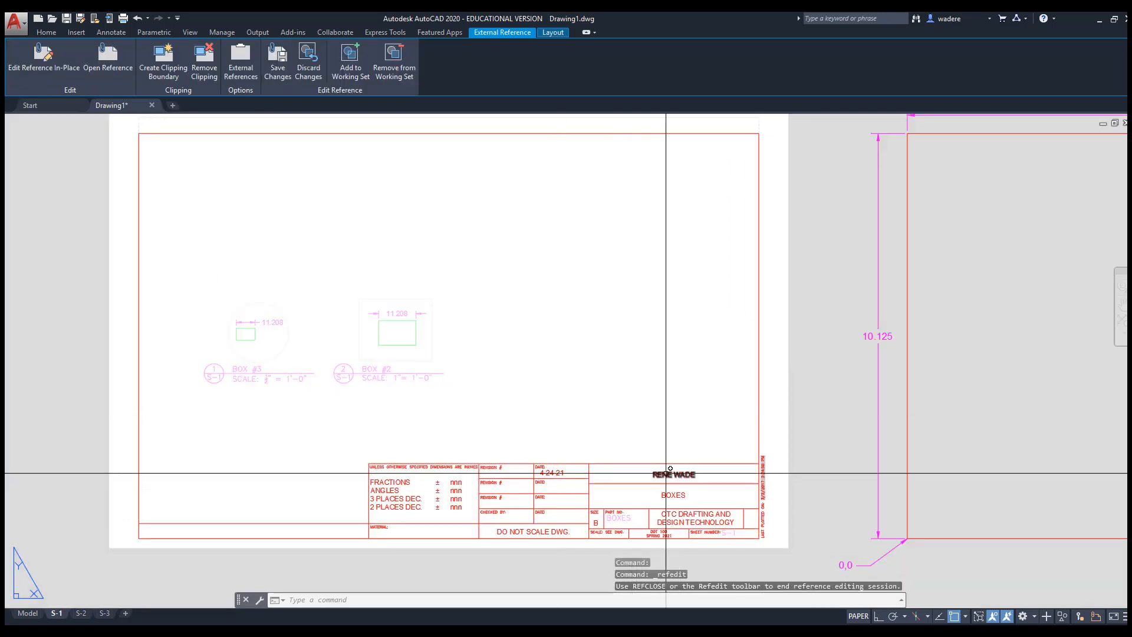
click(666, 473)
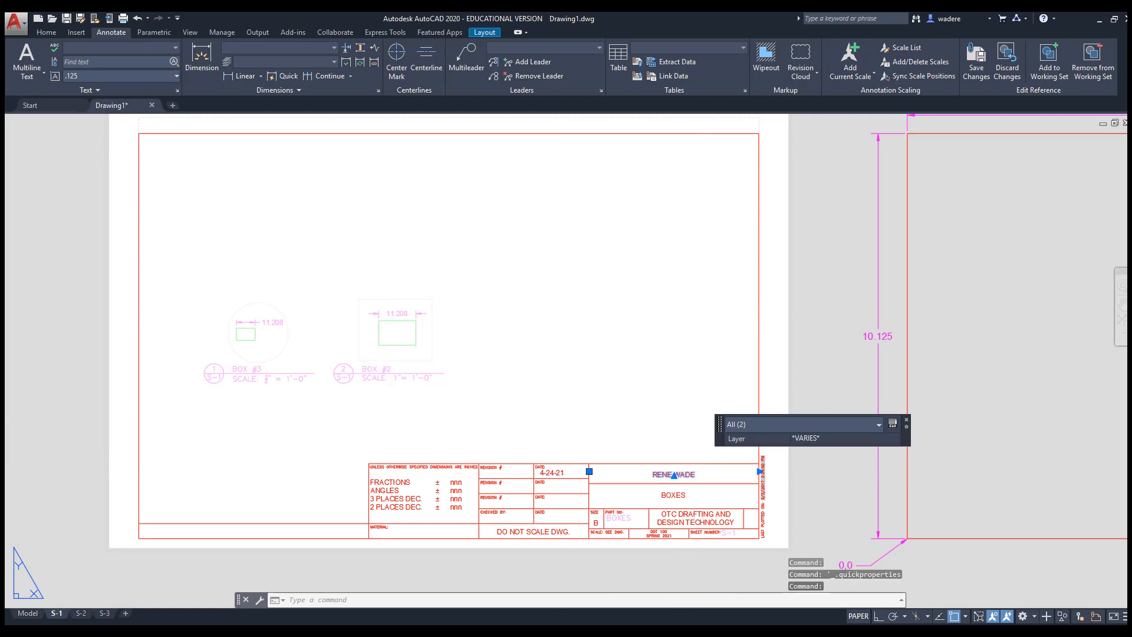
double_click(689, 474)
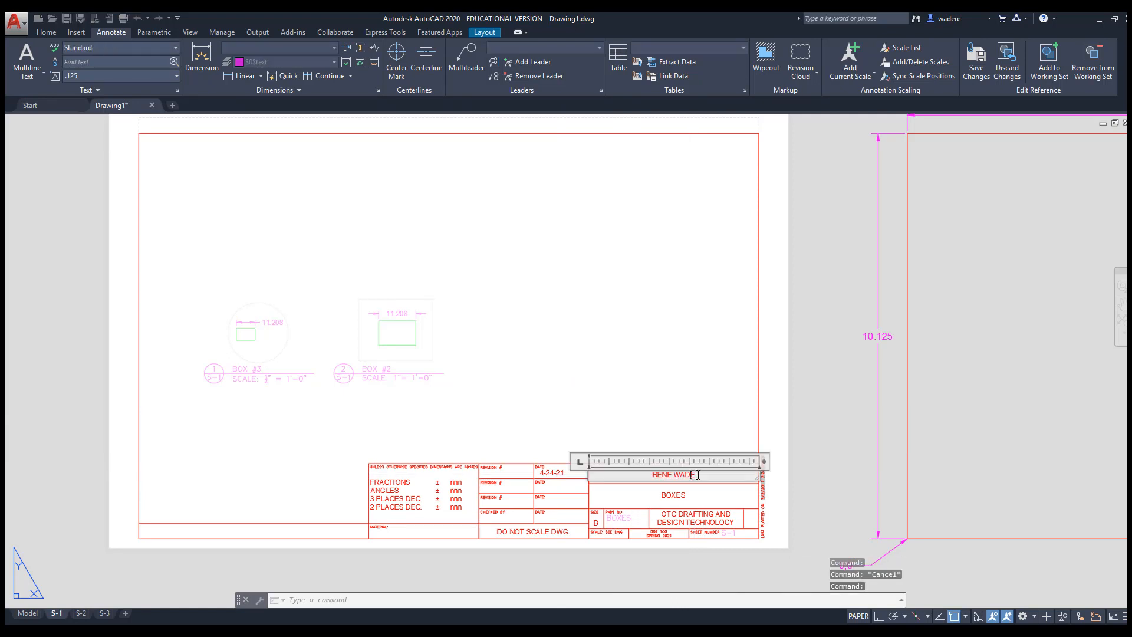
text(MS.)
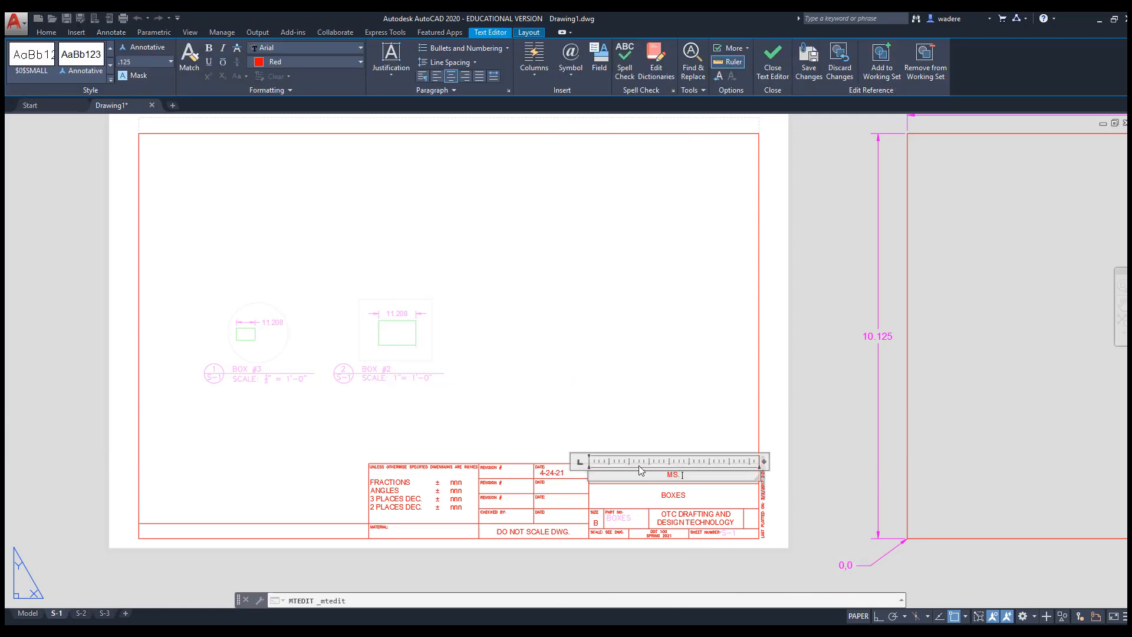
click(619, 238)
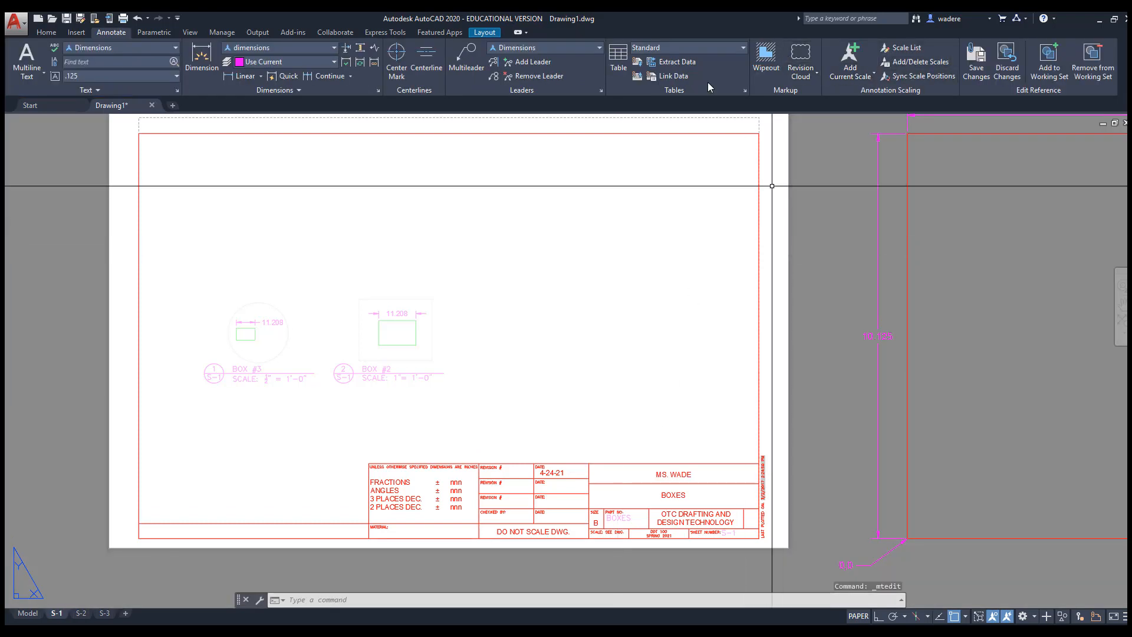
click(491, 32)
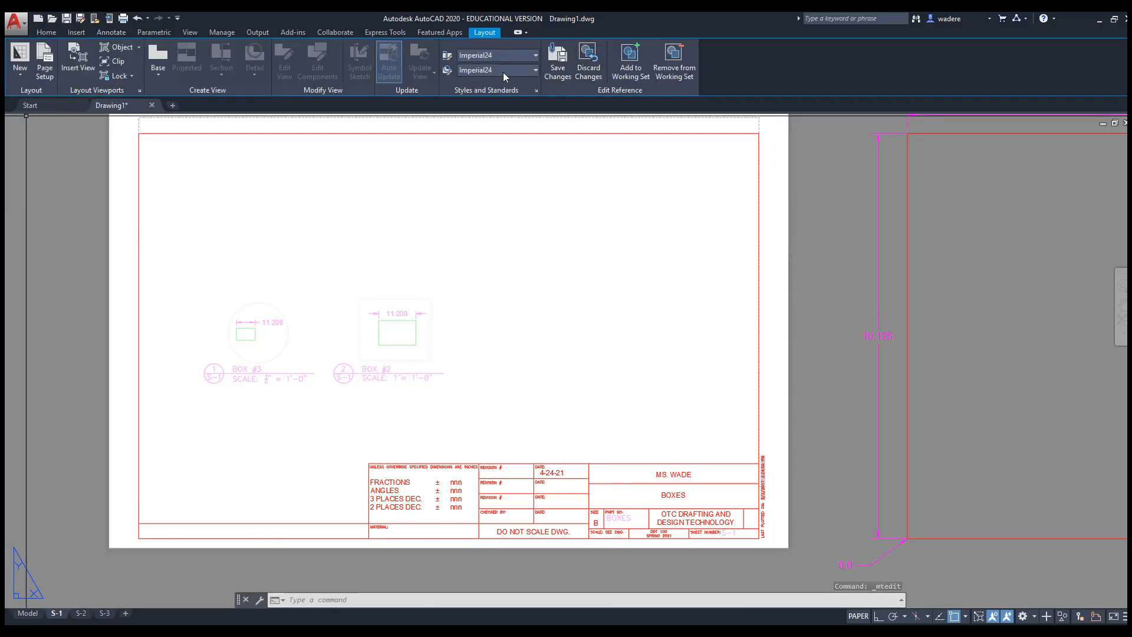
Save the reference edits back to border2 NEW DRAWINGS, then check sheets S-2 and S-3 for the updated name
click(557, 59)
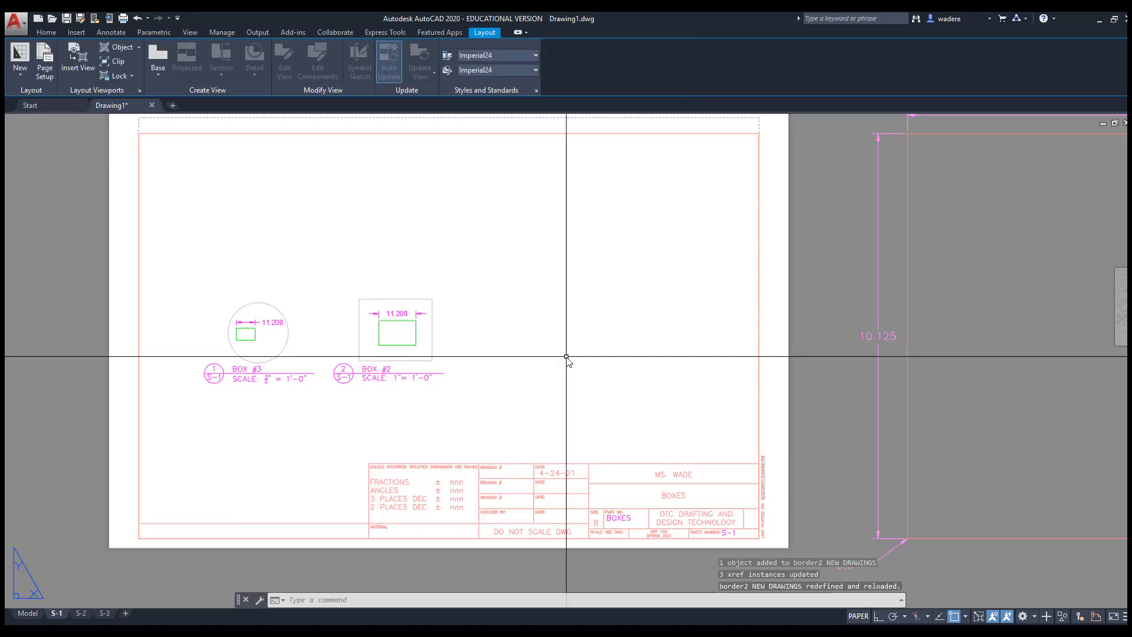
click(82, 616)
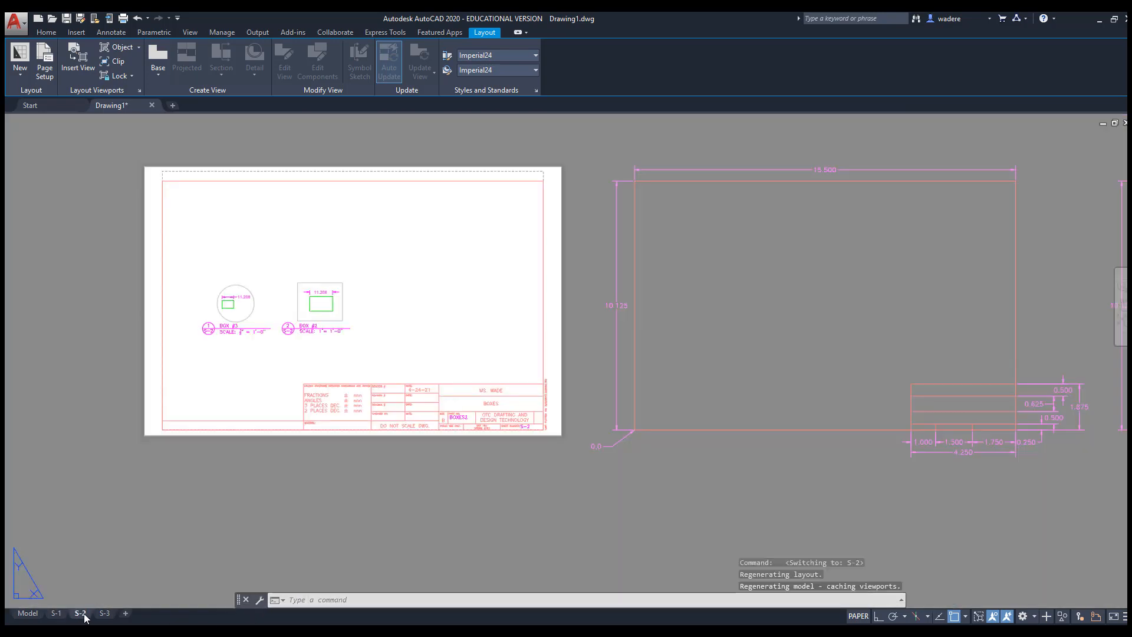
click(104, 614)
key(Escape)
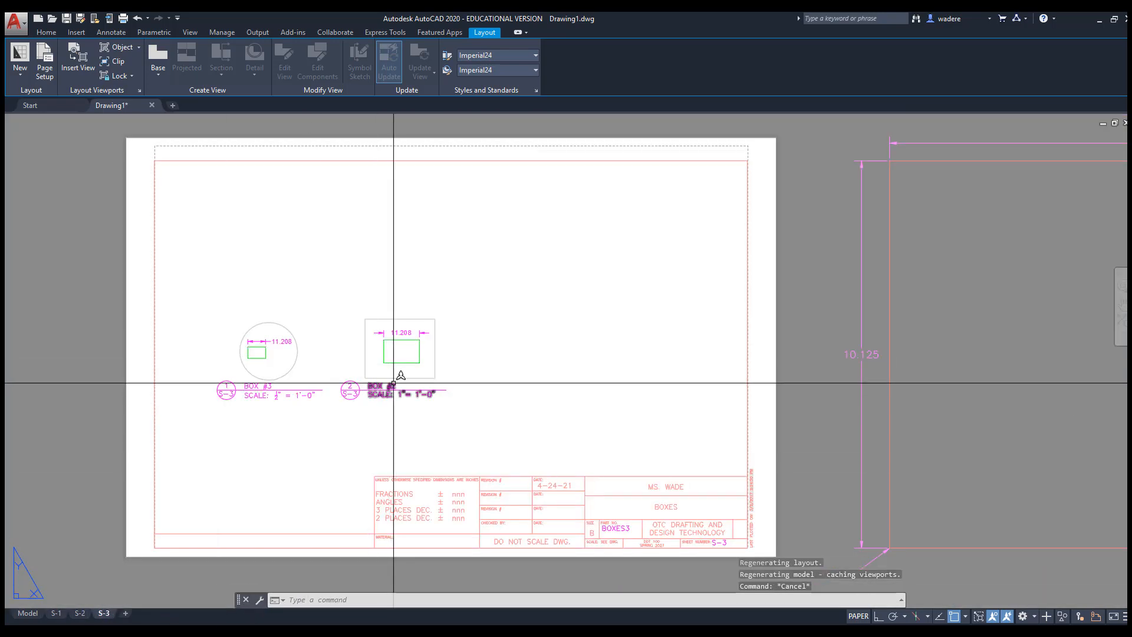
key(Escape)
key(Escape)
key(Escape)
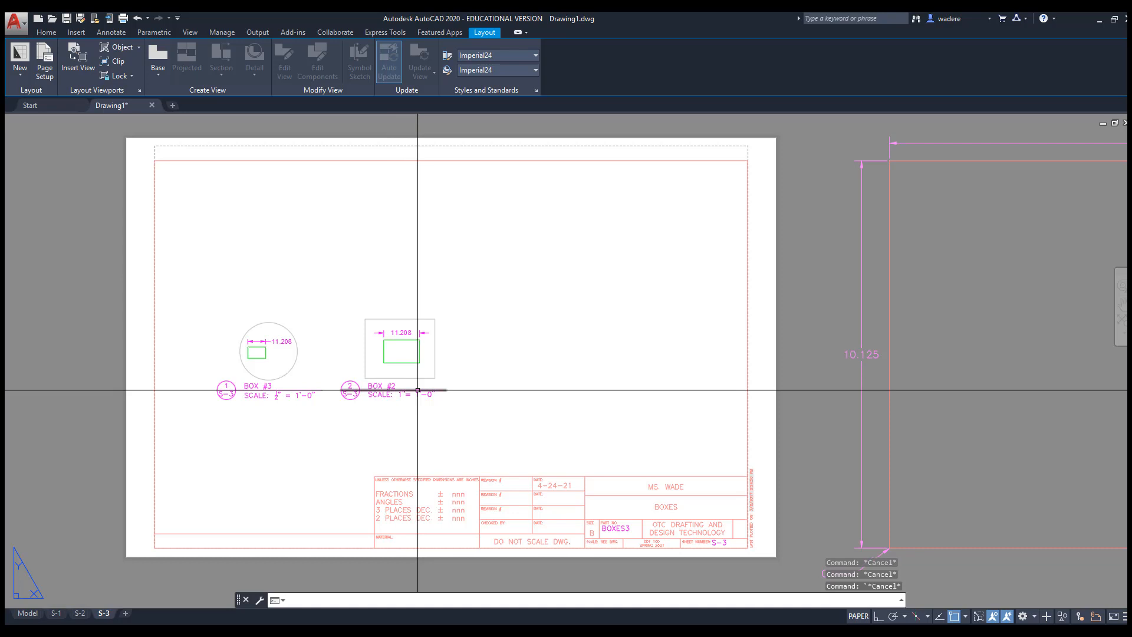